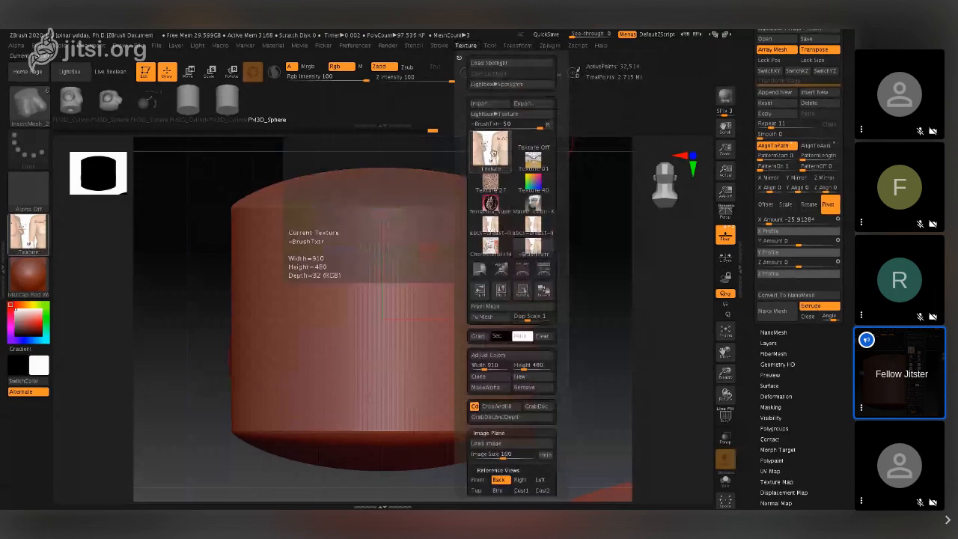
- Choose the breast-lift photo from the available textures and load it as the background image plane
click(491, 154)
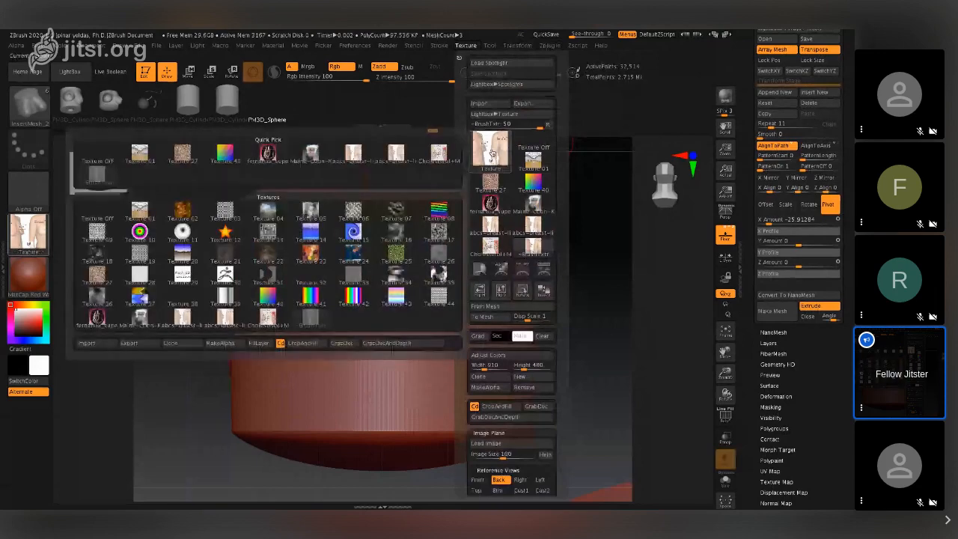
click(353, 153)
click(467, 47)
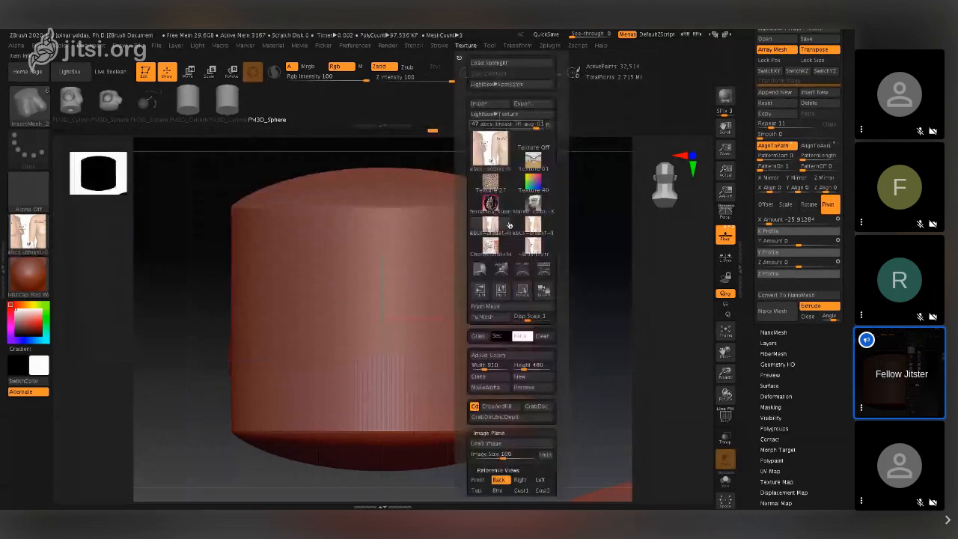
click(498, 443)
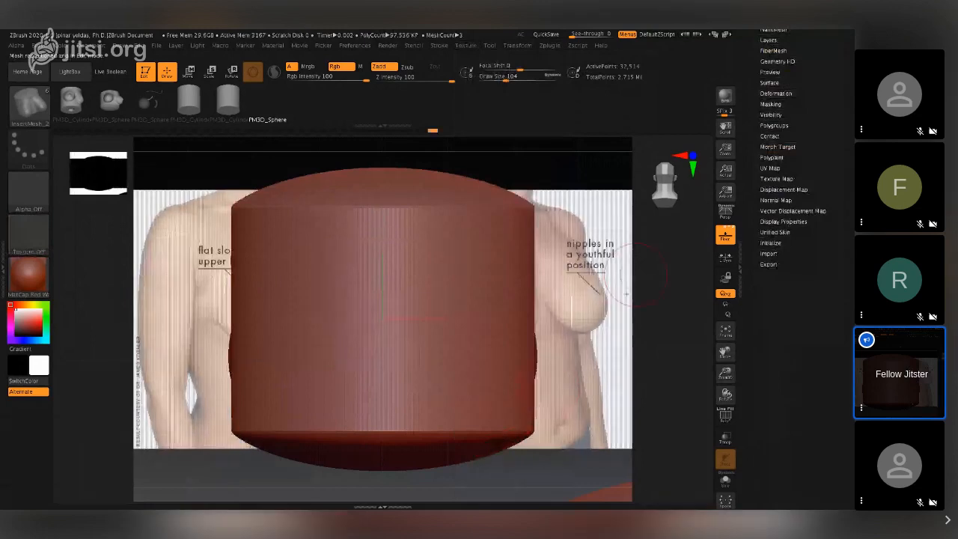
drag(541, 455, 458, 432)
key(f)
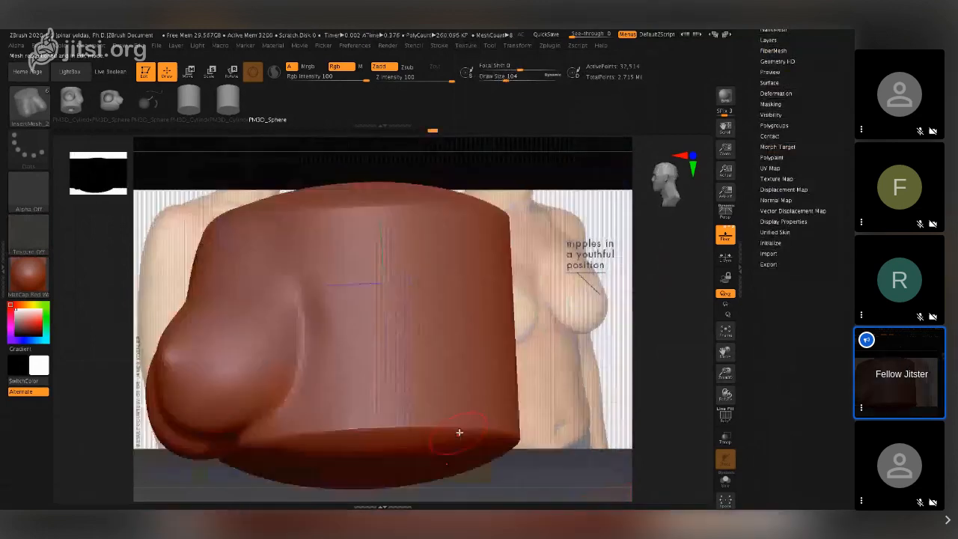
drag(725, 373, 524, 404)
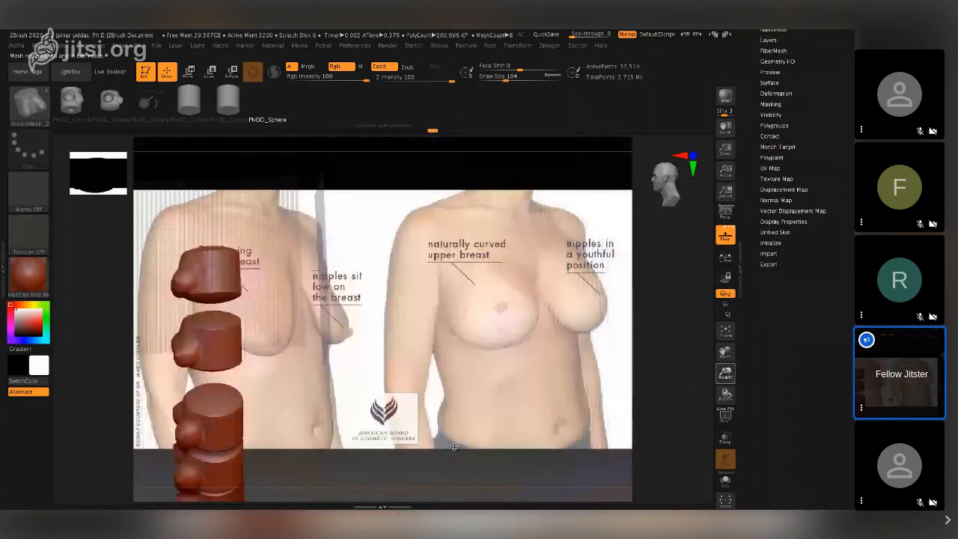
drag(374, 408, 609, 367)
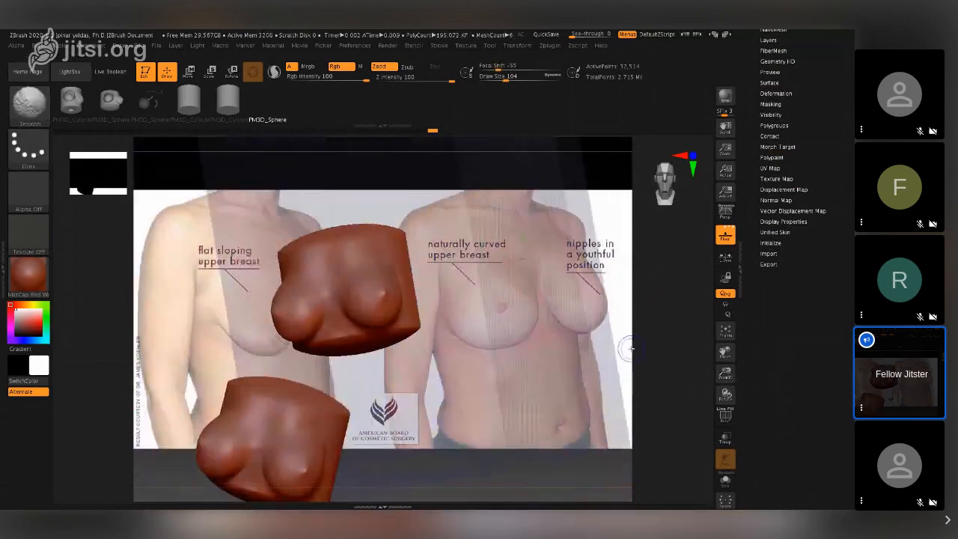
drag(725, 373, 583, 367)
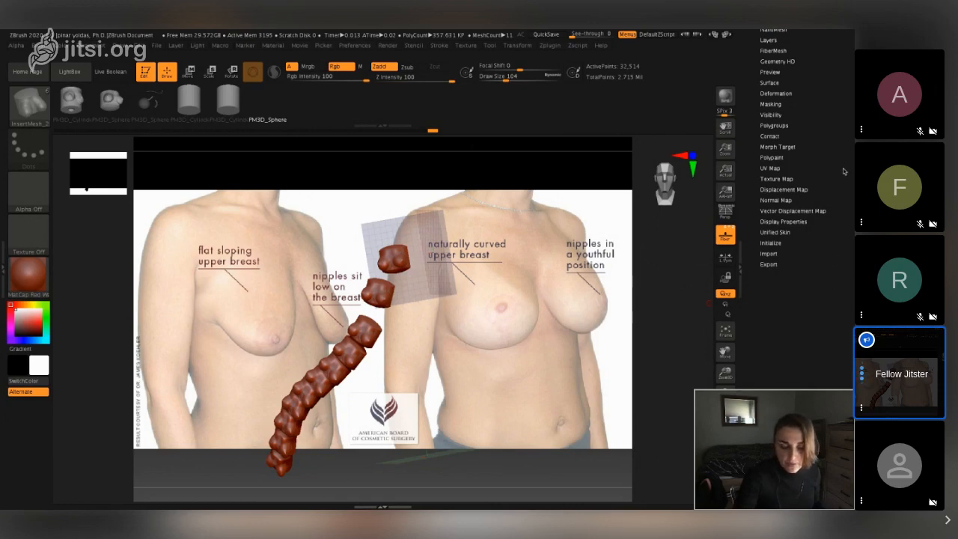
- Switch the active tool to ImagePlane_1, the pink poster image plane
scroll(793, 307, up, 3)
drag(844, 112, 844, 259)
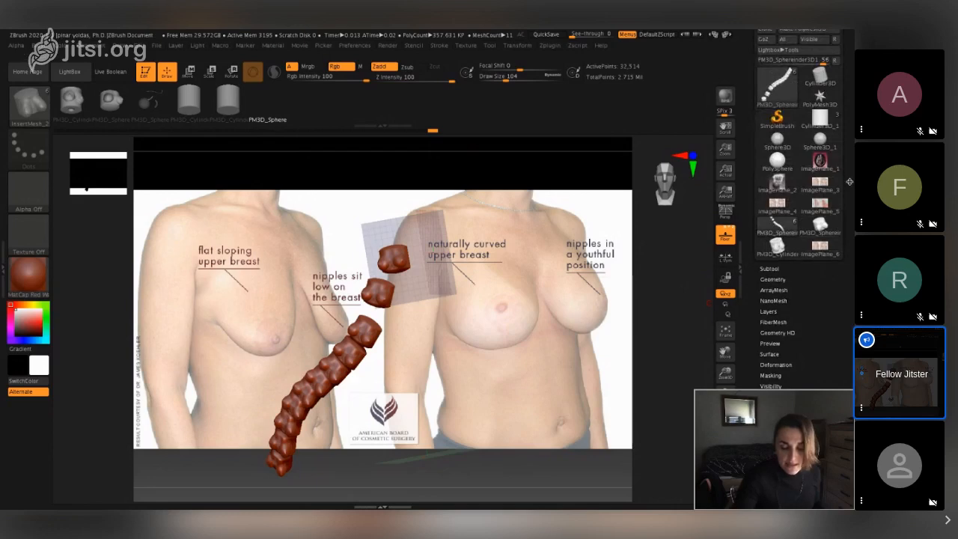
drag(849, 175, 846, 235)
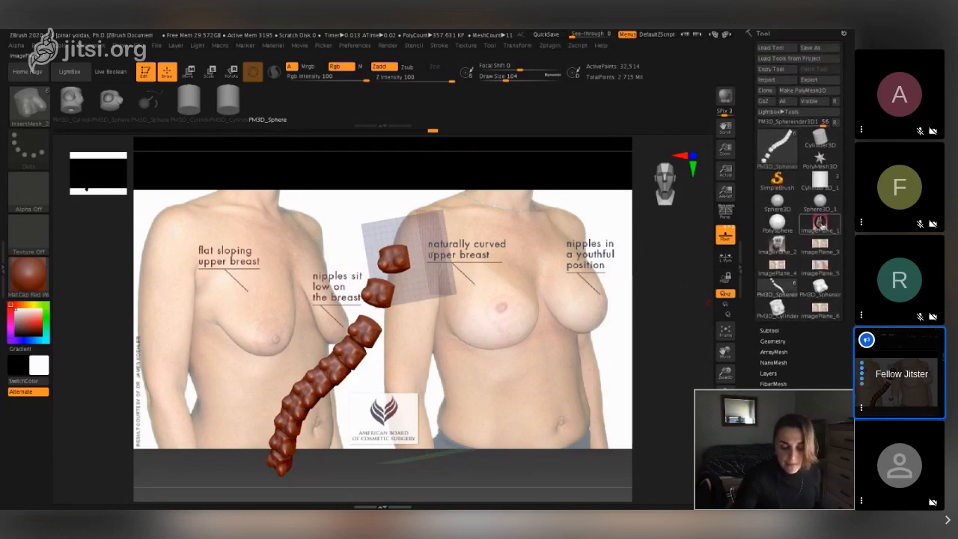
click(820, 223)
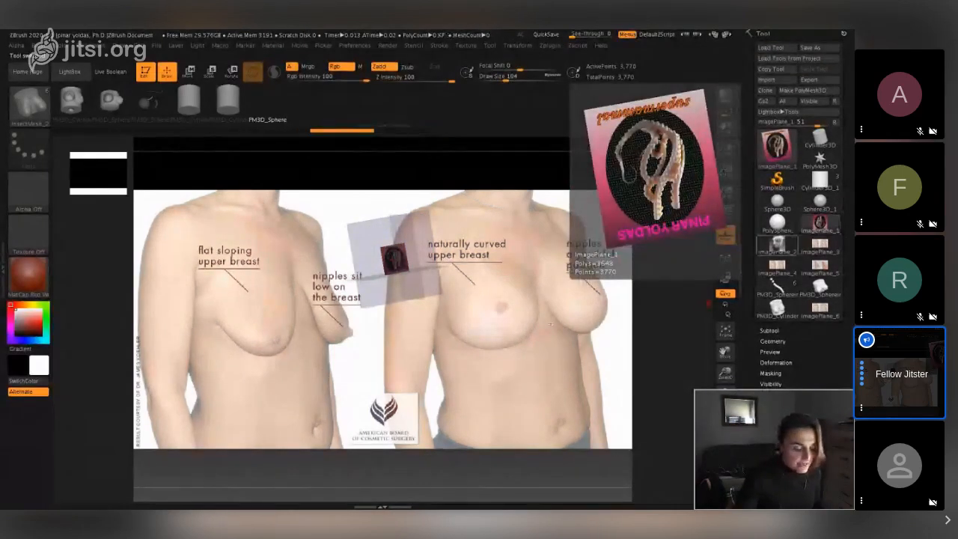
drag(552, 323, 493, 317)
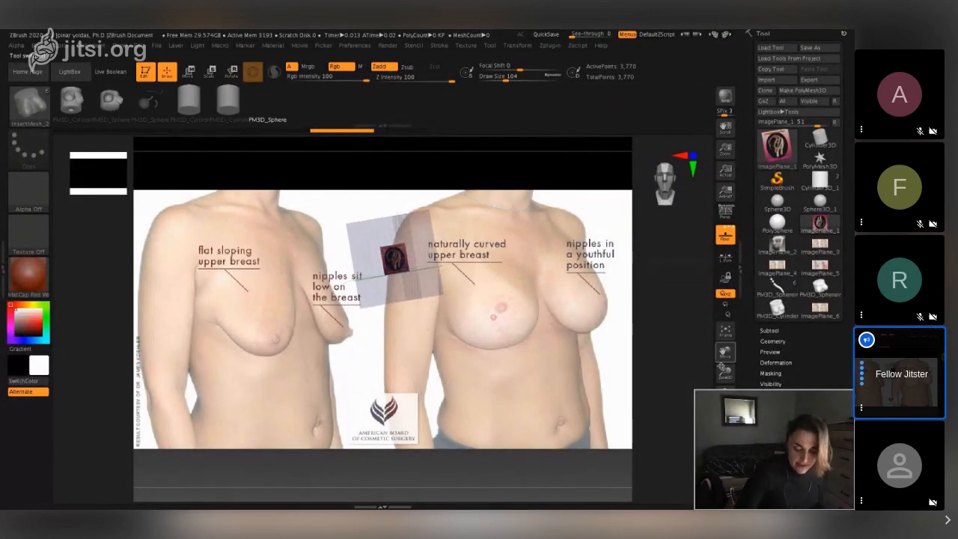
drag(726, 372, 766, 371)
drag(542, 341, 391, 167)
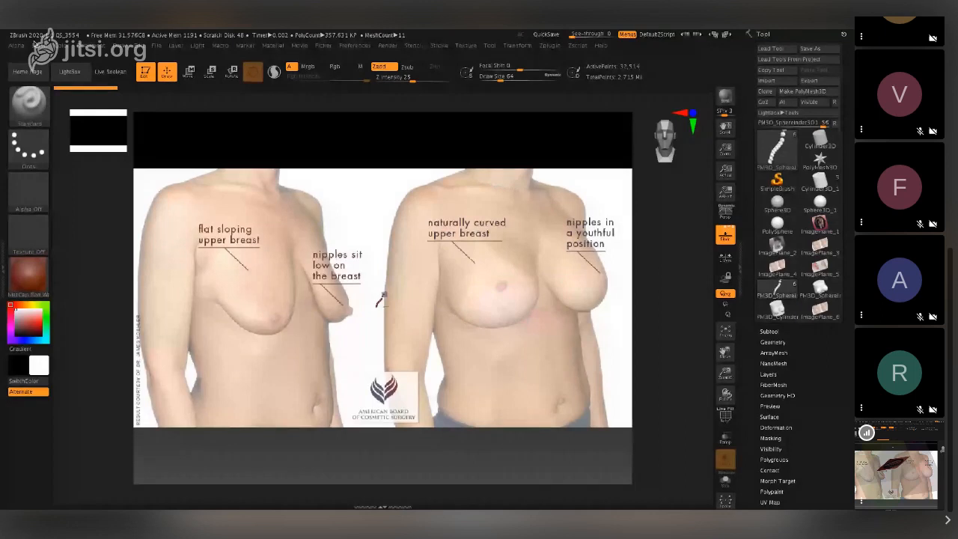
- Expand the model's subtool list and make PM3D_Cylinder3D_1 the active subtool
click(787, 331)
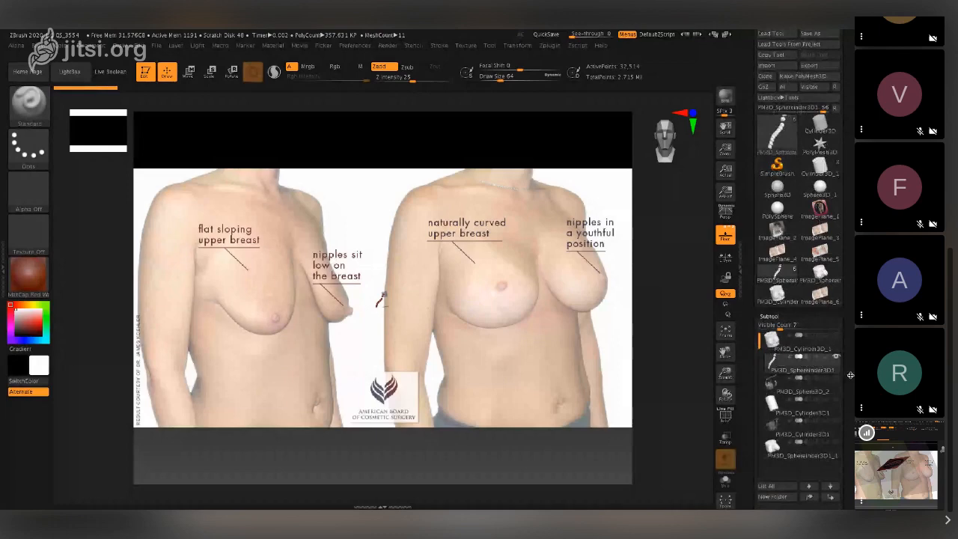
drag(849, 375, 847, 345)
click(834, 294)
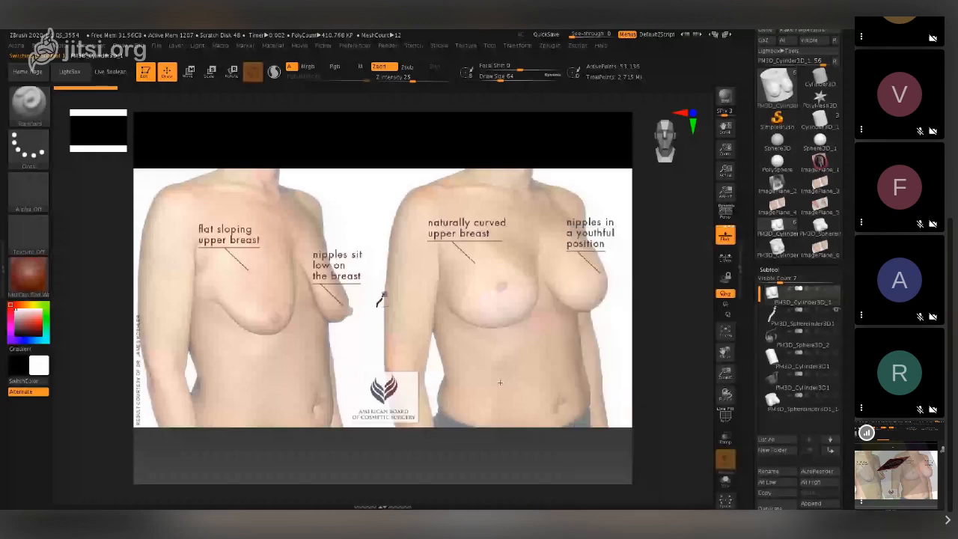
drag(499, 382, 479, 377)
drag(725, 372, 741, 343)
drag(509, 345, 464, 342)
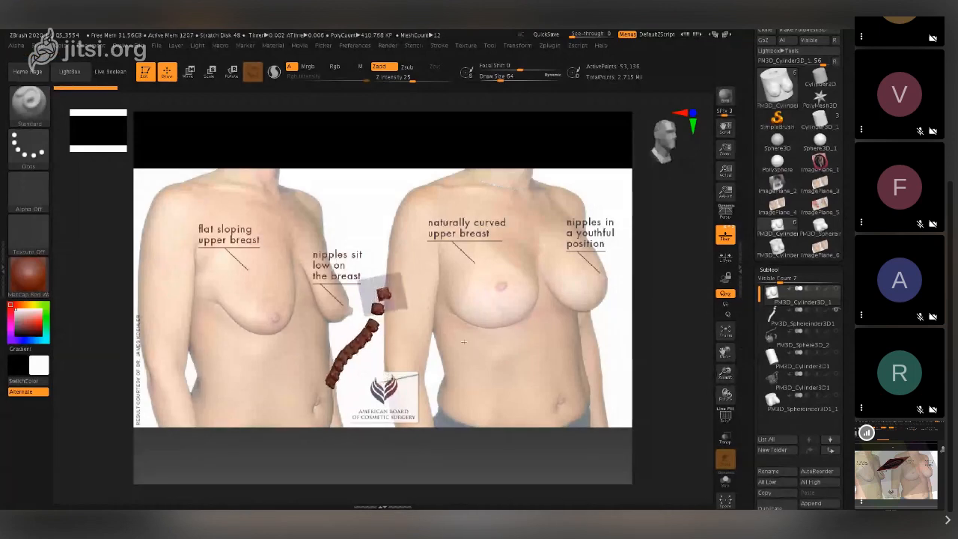
- Switch the image plane's reference view from Front to Back
click(465, 46)
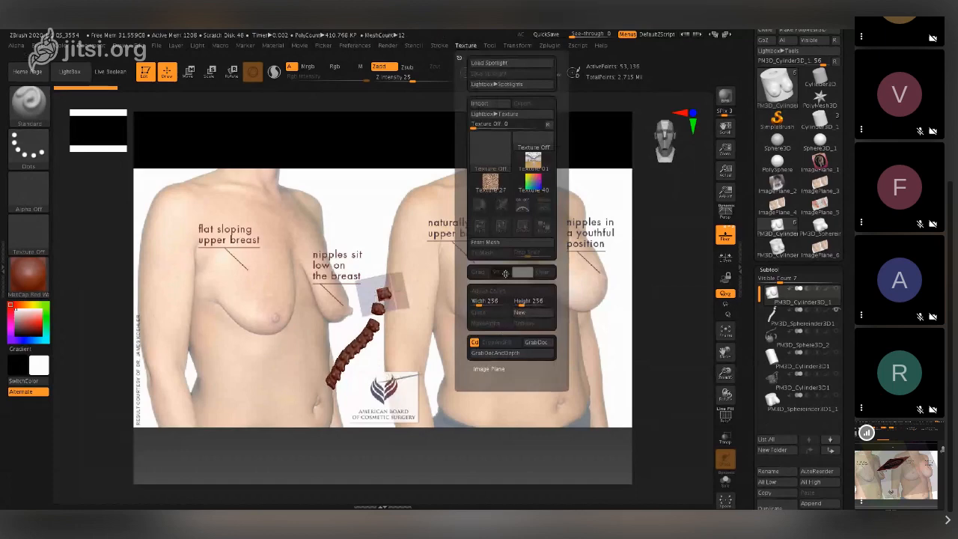
click(489, 368)
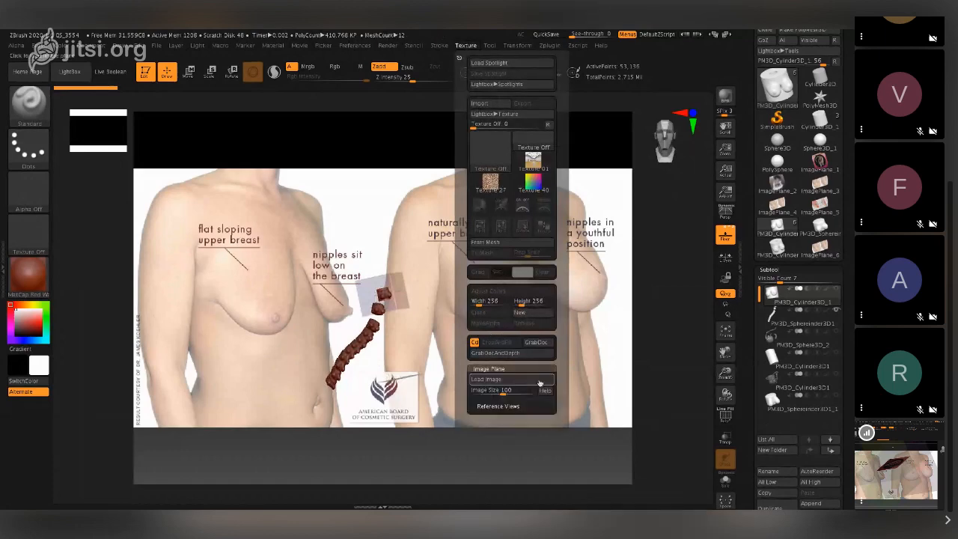
click(516, 406)
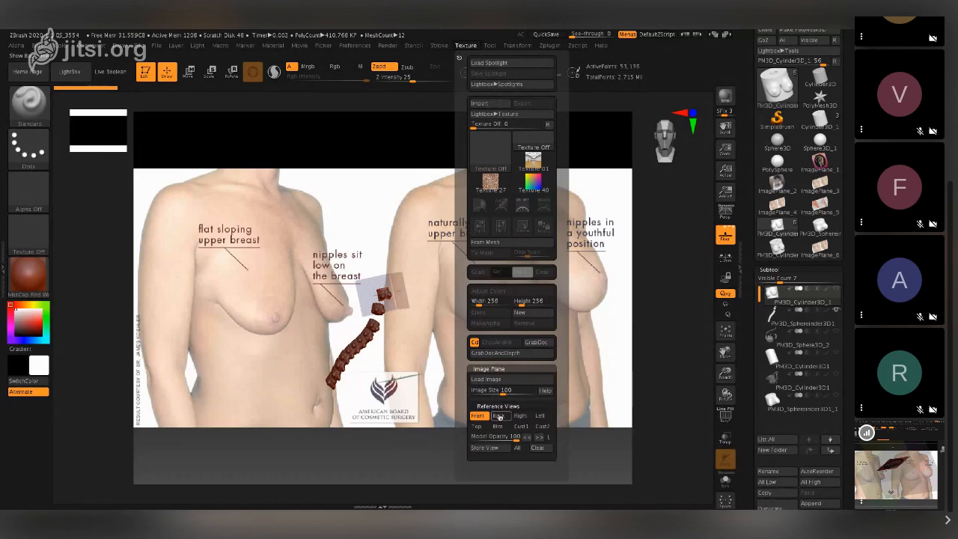
click(499, 416)
mouse_move(596, 316)
mouse_down()
mouse_move(517, 336)
mouse_move(576, 419)
mouse_up()
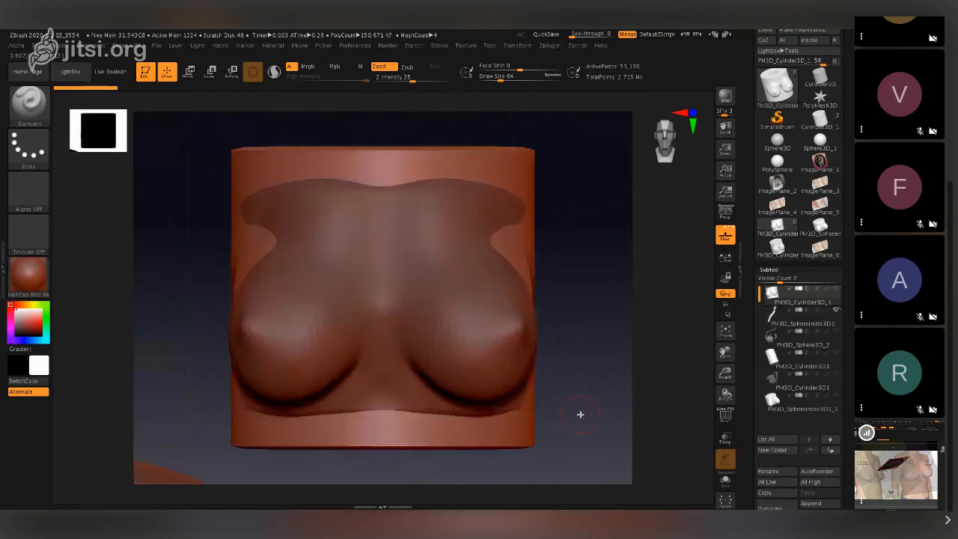
- Hide the PM3D_Sphereinder3D1 subtool that overlaps the cylinder torso
scroll(845, 381, down, 3)
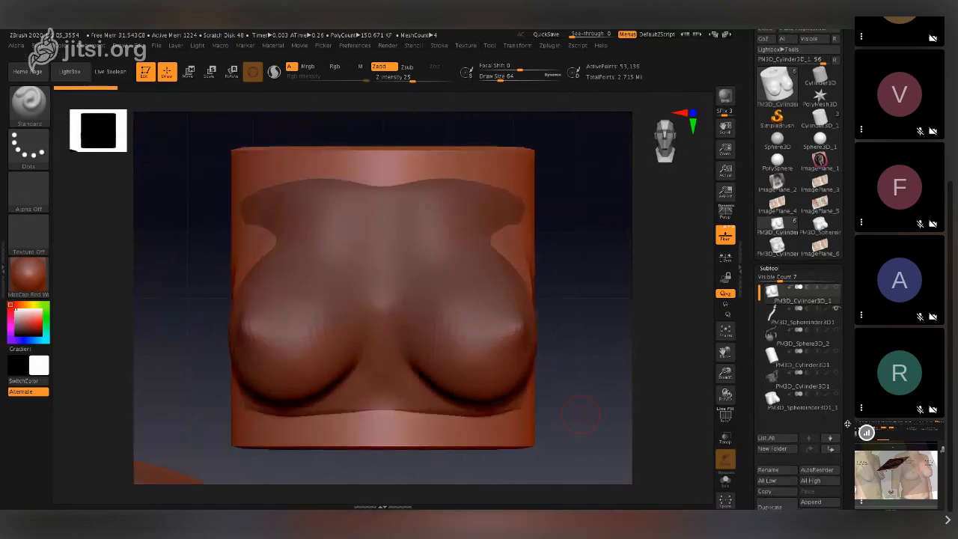
scroll(851, 385, up, 1)
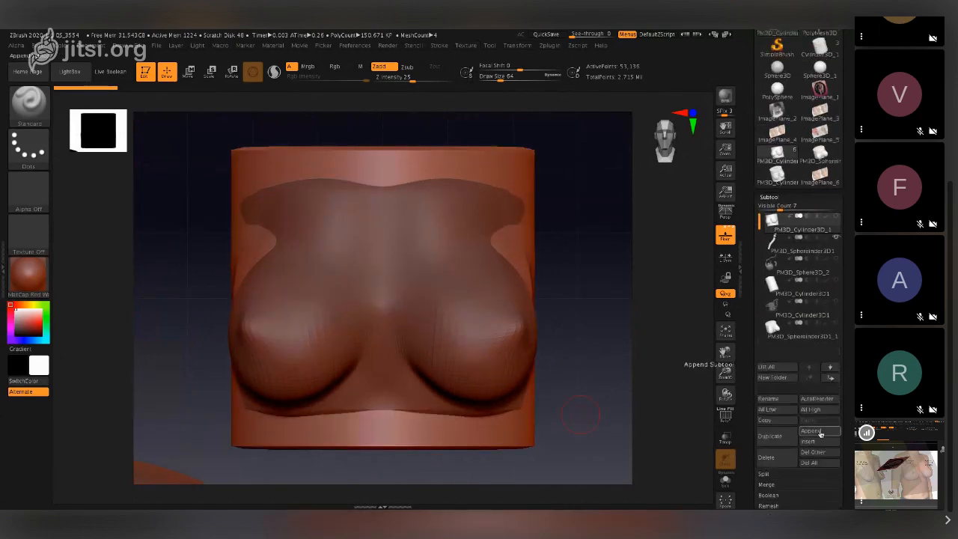
click(836, 238)
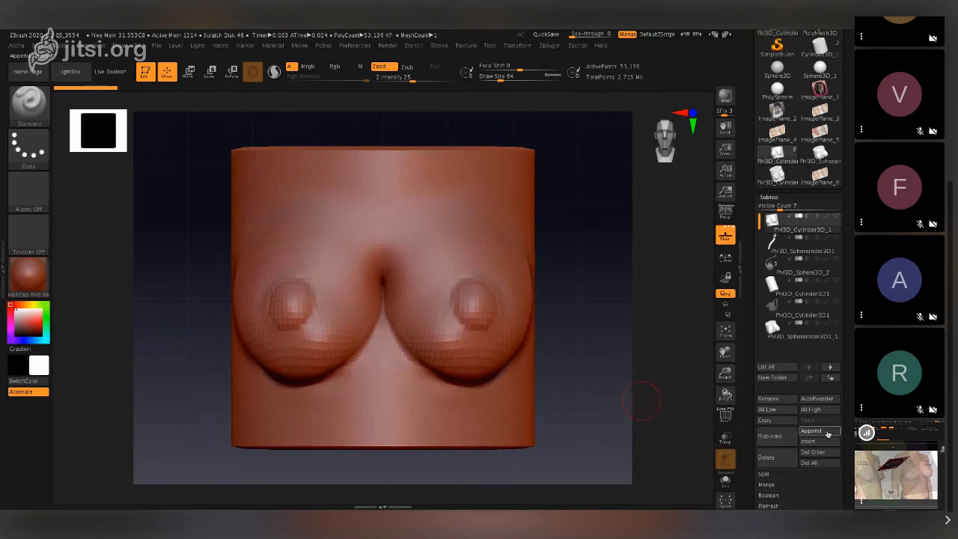
- Append a Sphereinder3D mesh to the model as a new subtool
click(811, 430)
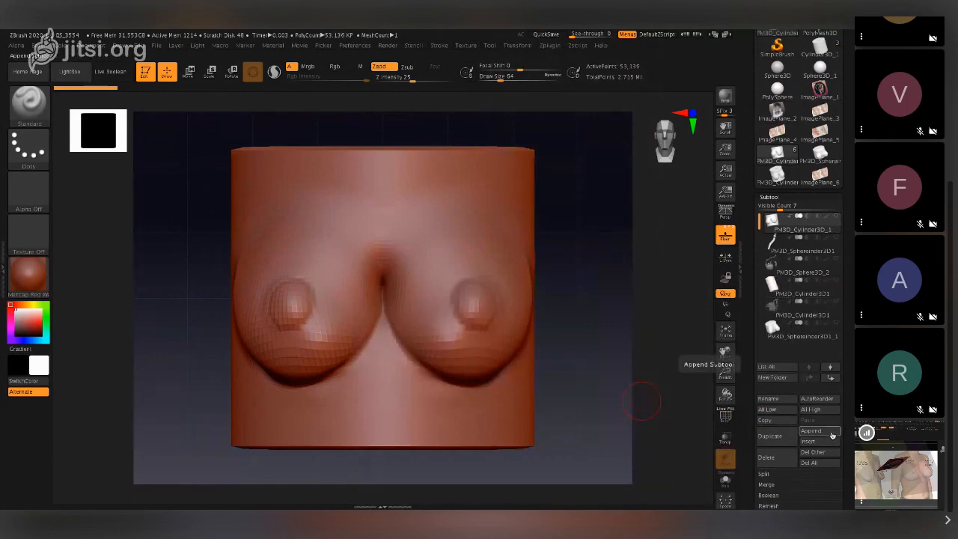
click(831, 435)
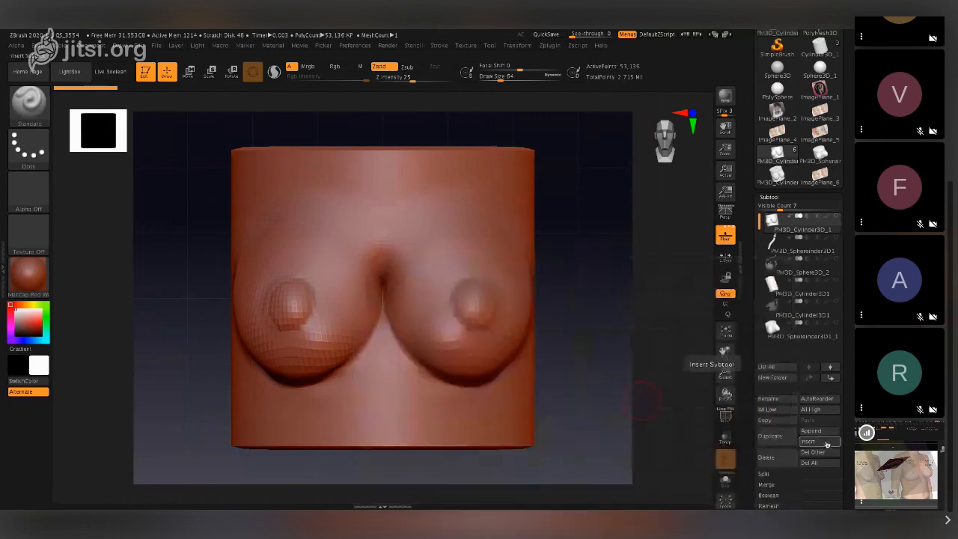
click(830, 432)
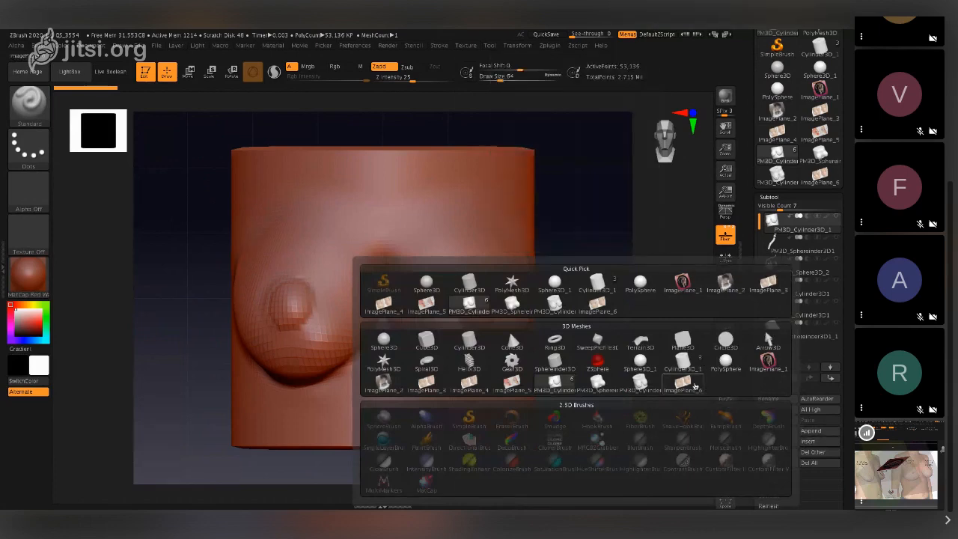
mouse_move(538, 361)
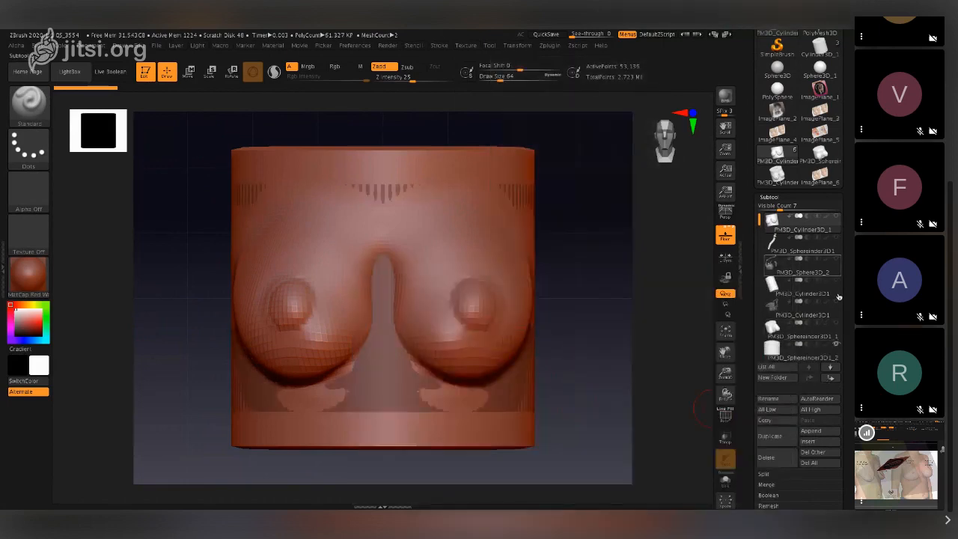
scroll(847, 294, down, 1)
click(799, 338)
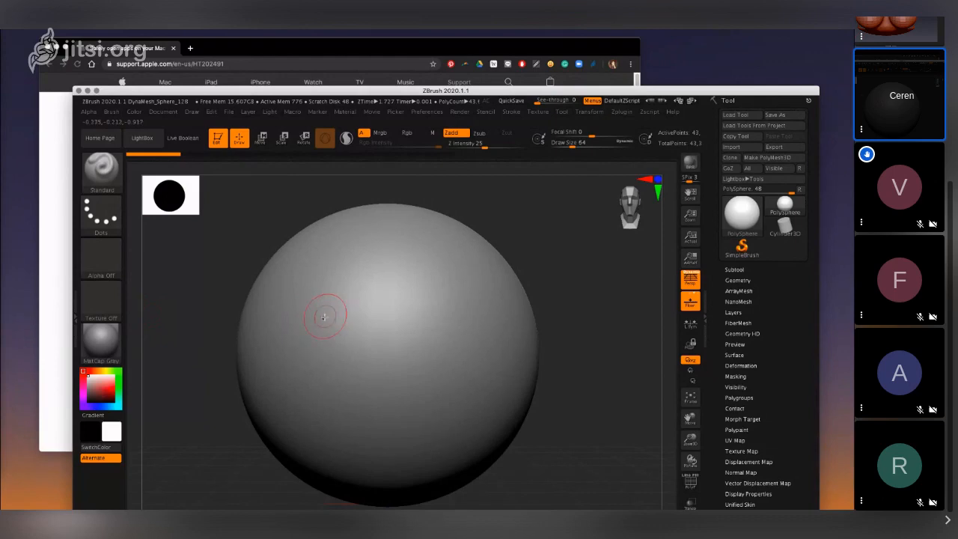
- Sculpt a mirrored pair of rounded breast forms on the front of the sphere with the Standard brush at draw size 64
mouse_move(324, 318)
mouse_down()
mouse_move(310, 348)
mouse_move(321, 376)
mouse_move(352, 390)
mouse_move(362, 324)
mouse_move(346, 314)
mouse_move(334, 342)
mouse_move(321, 346)
mouse_move(343, 331)
mouse_move(317, 337)
mouse_move(336, 353)
mouse_up()
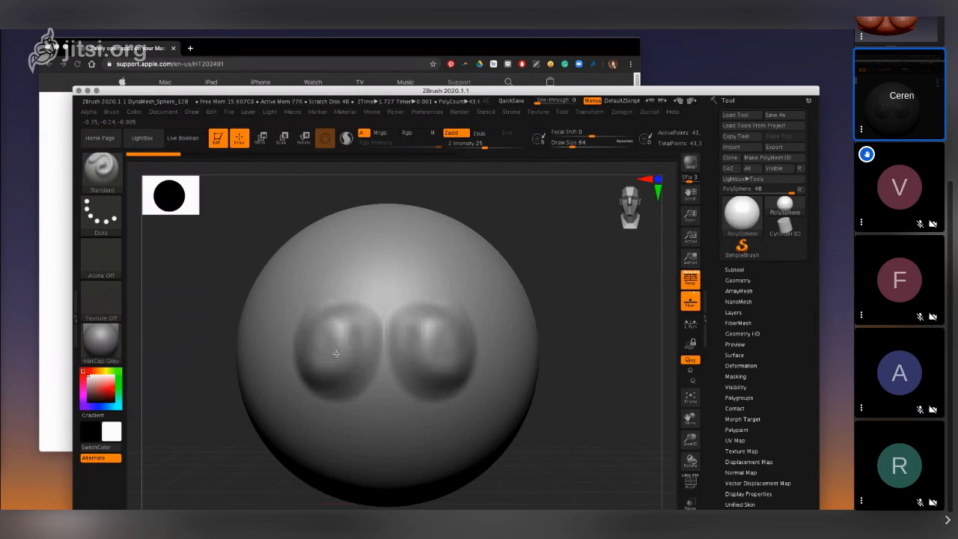
mouse_move(335, 318)
mouse_down()
mouse_move(320, 312)
mouse_move(351, 296)
mouse_move(326, 348)
mouse_move(345, 318)
mouse_up()
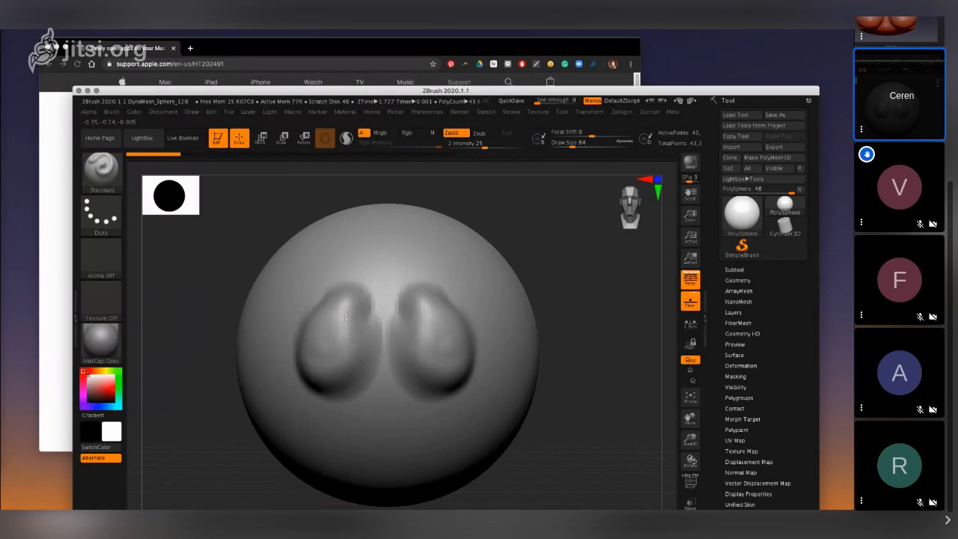
mouse_move(626, 206)
mouse_down()
mouse_move(618, 208)
mouse_move(630, 209)
mouse_up()
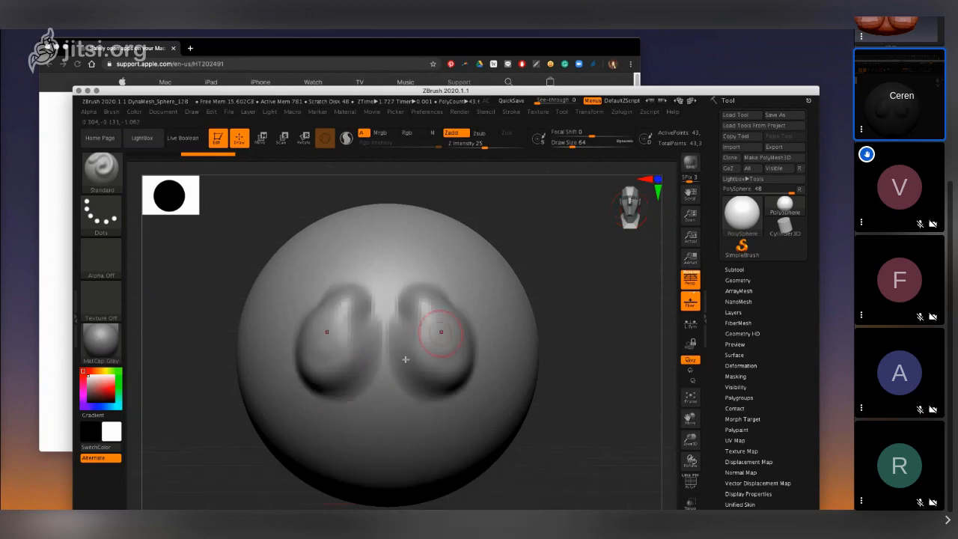
mouse_move(316, 354)
mouse_down()
mouse_move(315, 373)
mouse_move(335, 311)
mouse_move(309, 353)
mouse_move(329, 361)
mouse_move(341, 323)
mouse_move(312, 381)
mouse_move(312, 357)
mouse_move(305, 368)
mouse_move(338, 378)
mouse_move(352, 360)
mouse_move(344, 338)
mouse_move(366, 326)
mouse_move(312, 346)
mouse_move(346, 369)
mouse_move(325, 378)
mouse_move(323, 362)
mouse_move(314, 369)
mouse_move(337, 374)
mouse_move(342, 356)
mouse_move(338, 377)
mouse_up()
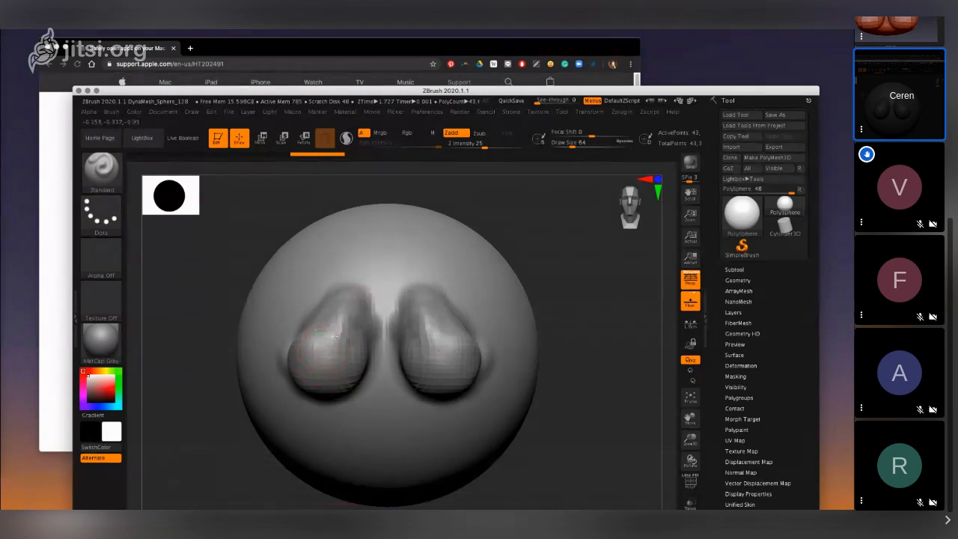
mouse_move(335, 337)
shift+mouse_down()
mouse_move(344, 354)
mouse_move(347, 346)
mouse_move(315, 360)
mouse_move(308, 374)
mouse_move(316, 381)
mouse_move(310, 372)
shift+mouse_up()
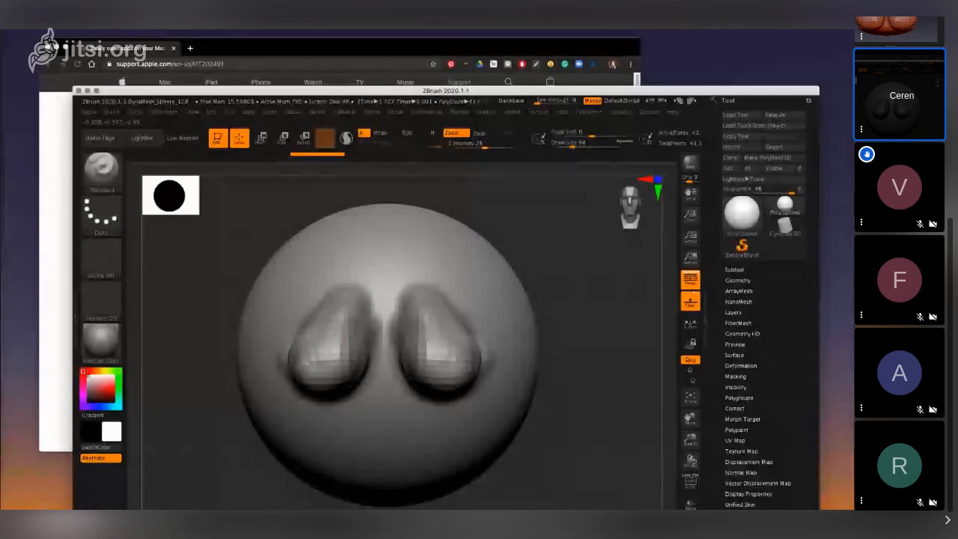
mouse_move(317, 336)
shift+mouse_down()
mouse_move(302, 363)
mouse_move(299, 338)
mouse_move(350, 348)
mouse_move(321, 387)
mouse_move(349, 307)
mouse_move(313, 352)
mouse_move(344, 298)
mouse_move(307, 318)
mouse_move(301, 355)
mouse_move(329, 372)
shift+mouse_up()
key(ctrl+z)
key(ctrl+z)
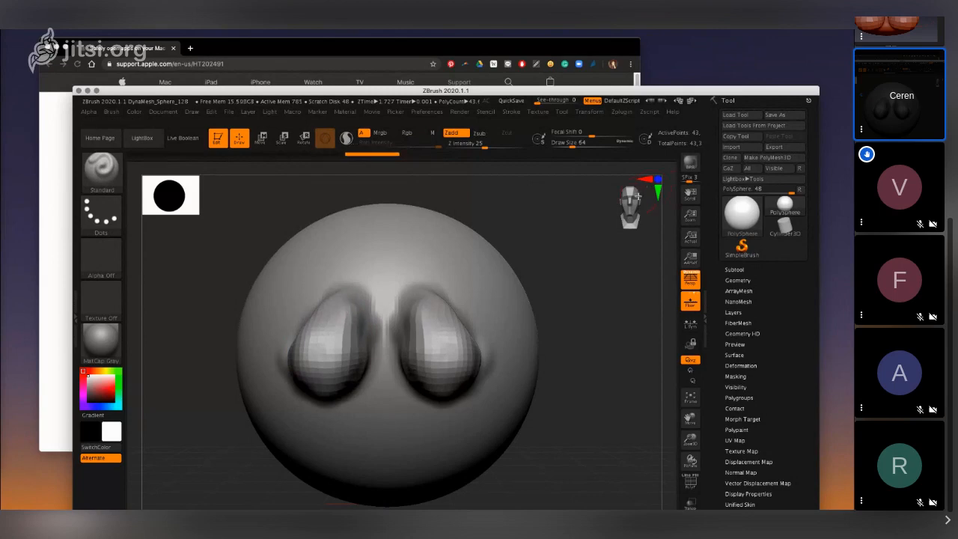
- Build up the paired bulges on the sphere further and subdivide the mesh once
drag(628, 206, 622, 205)
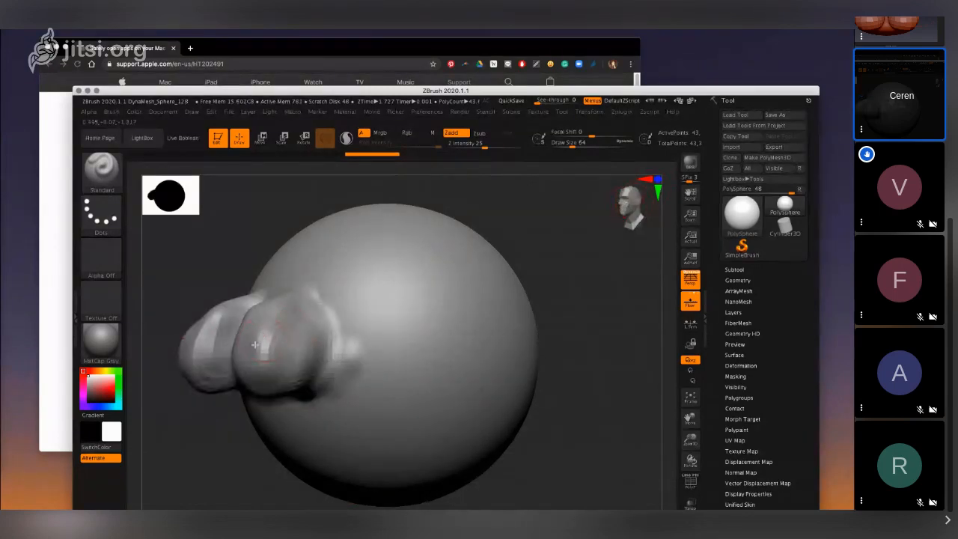
mouse_move(254, 344)
mouse_down()
mouse_move(261, 318)
mouse_move(288, 311)
mouse_move(250, 376)
mouse_move(295, 373)
mouse_move(288, 351)
mouse_move(269, 359)
mouse_move(249, 343)
mouse_move(258, 344)
mouse_up()
key(ctrl+d)
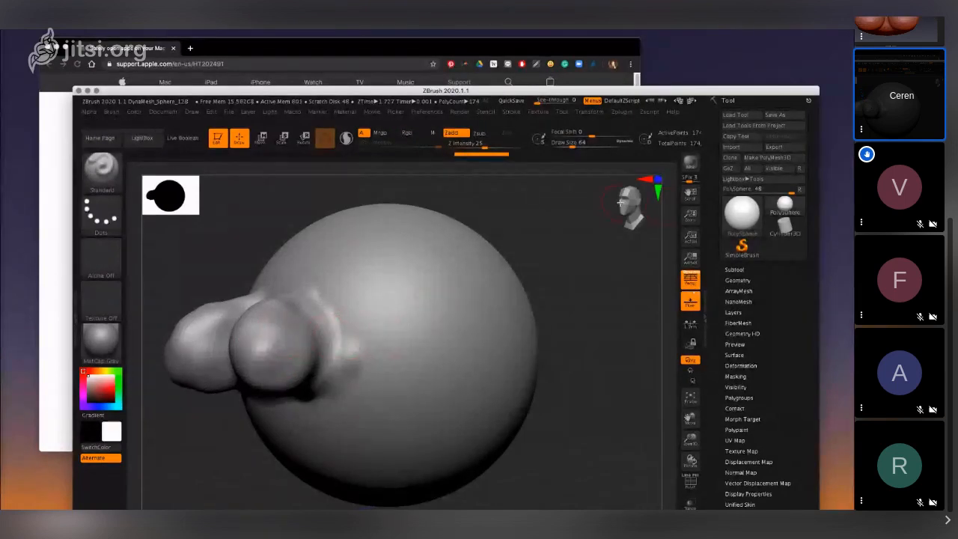
- Undo the mesh subdivision and the latest build-up strokes on the paired bulges
mouse_move(619, 200)
mouse_down()
mouse_move(645, 207)
mouse_move(633, 203)
mouse_up()
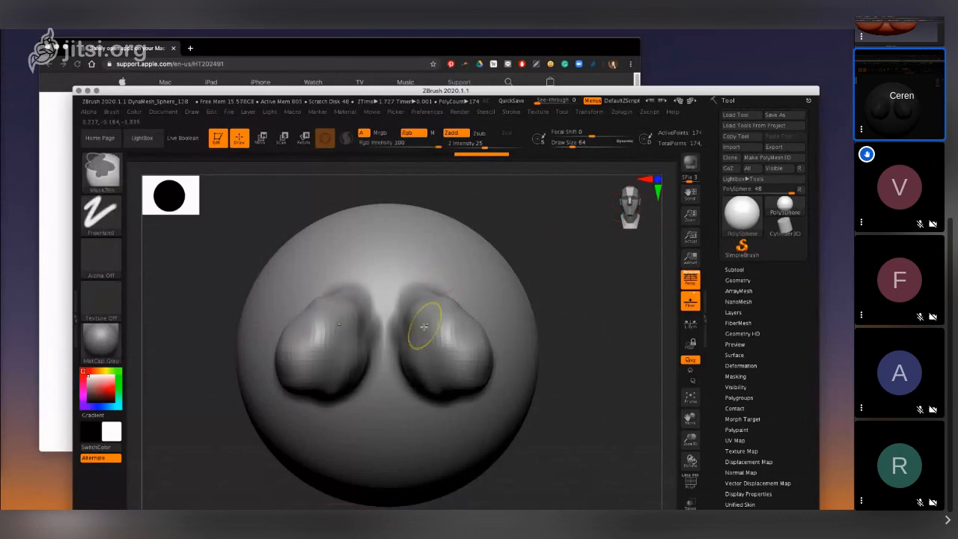
key(ctrl+z)
key(ctrl+z)
key(ctrl+z)
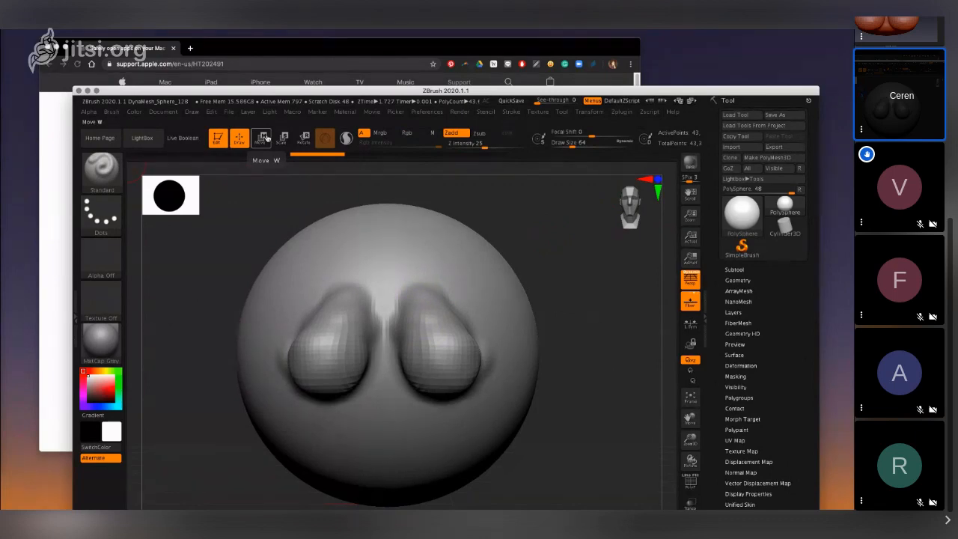
- Undo the remaining strokes of the breast forms, back to the plain smooth sphere
click(616, 206)
drag(617, 206, 637, 207)
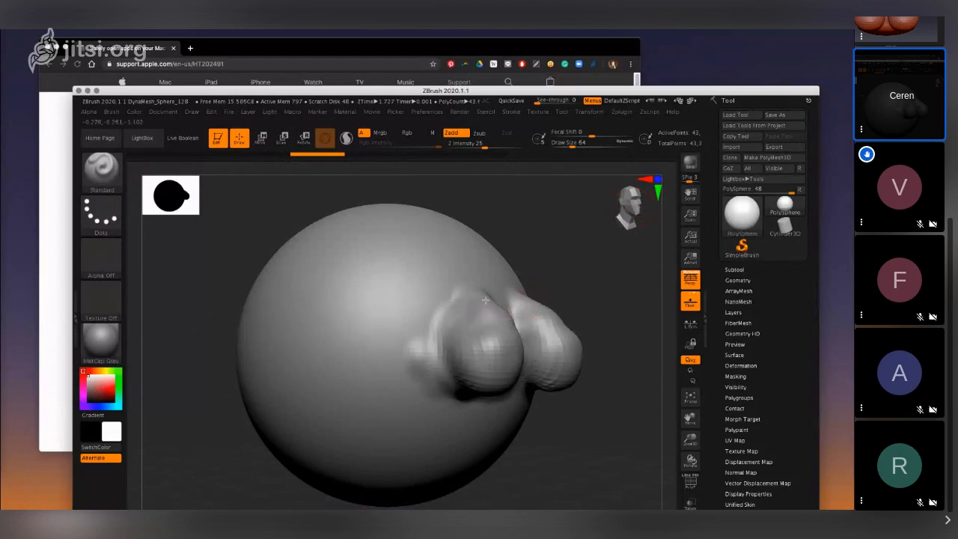
drag(486, 300, 483, 338)
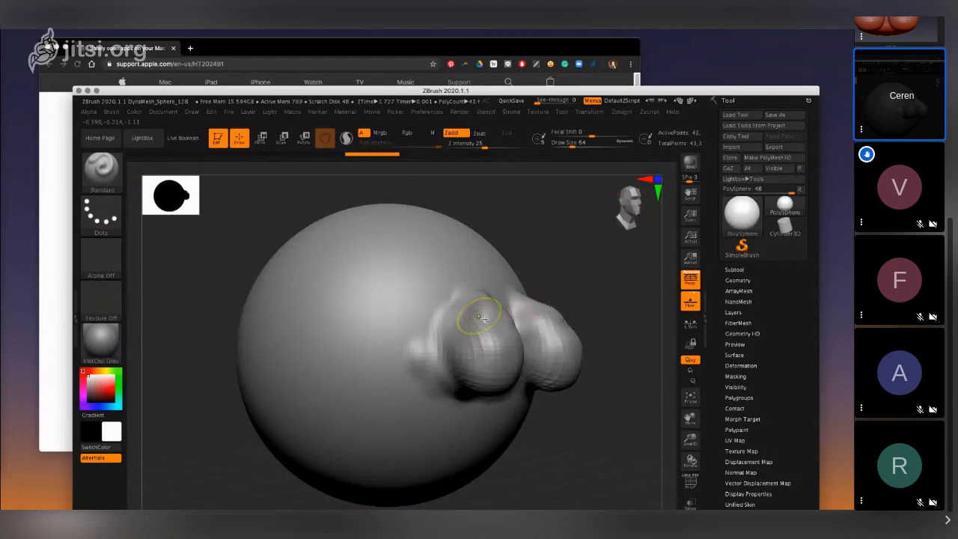
key(ctrl+z)
key(ctrl+z)
key(ctrl+z)
key(ctrl+z)
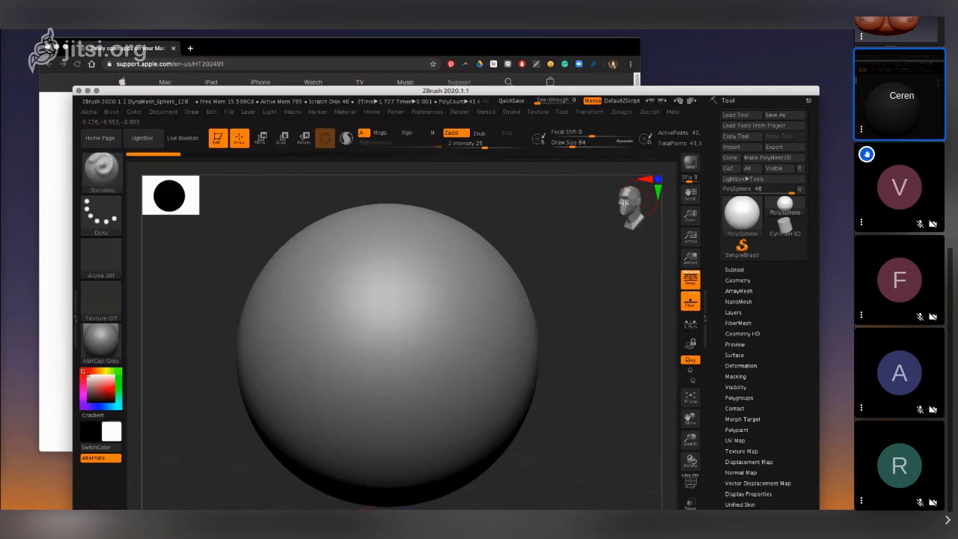
- Try to sculpt a mirrored pair of rounded forms, set wide apart on the sphere's front, with the Standard brush
mouse_move(322, 312)
mouse_down()
mouse_move(298, 348)
mouse_move(303, 396)
mouse_move(347, 371)
mouse_move(314, 355)
mouse_move(307, 381)
mouse_move(340, 335)
mouse_move(307, 365)
mouse_move(324, 370)
mouse_move(301, 374)
mouse_move(304, 353)
mouse_move(323, 376)
mouse_move(310, 351)
mouse_move(322, 365)
mouse_move(322, 350)
mouse_move(301, 350)
mouse_move(332, 338)
mouse_move(338, 357)
mouse_up()
mouse_move(329, 395)
shift+mouse_down()
mouse_move(292, 385)
mouse_move(282, 367)
mouse_move(300, 327)
shift+mouse_up()
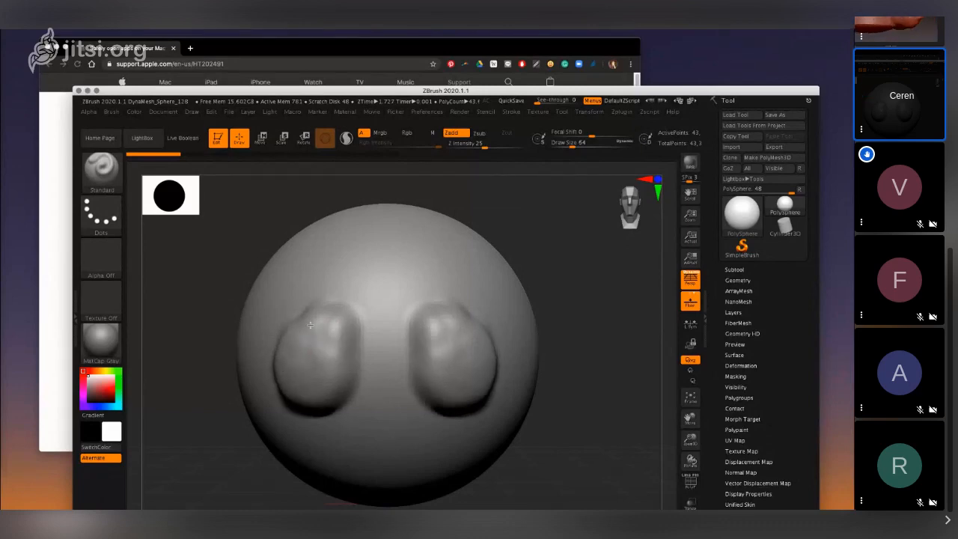
key(ctrl)
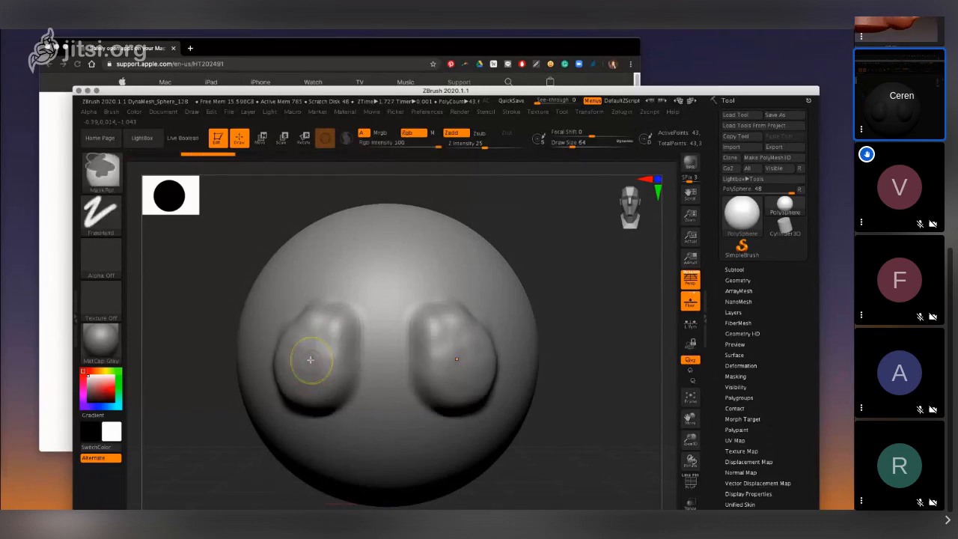
key(ctrl)
key(ctrl+z)
key(ctrl+z)
key(ctrl+z)
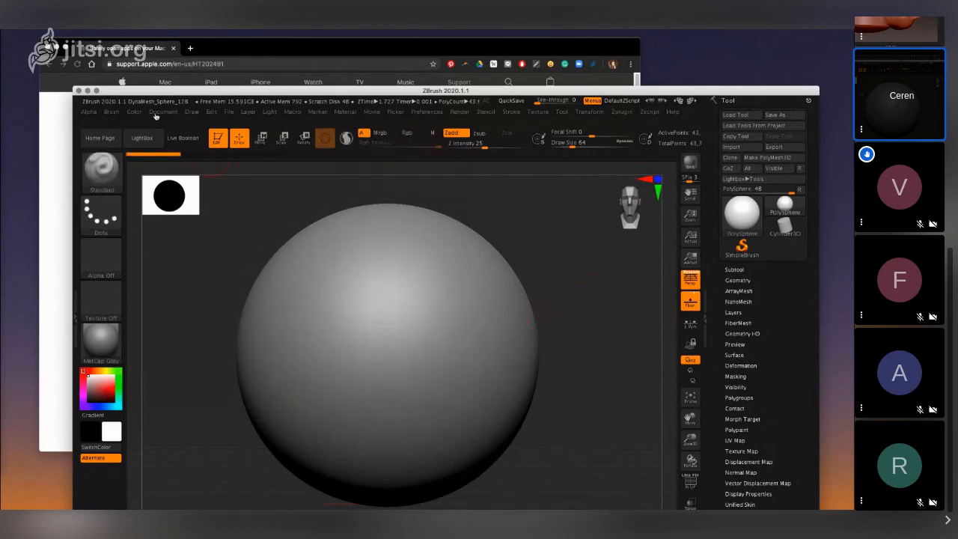
- Try the Pinch brush with a mirrored stroke on the front of the smooth sphere
click(191, 112)
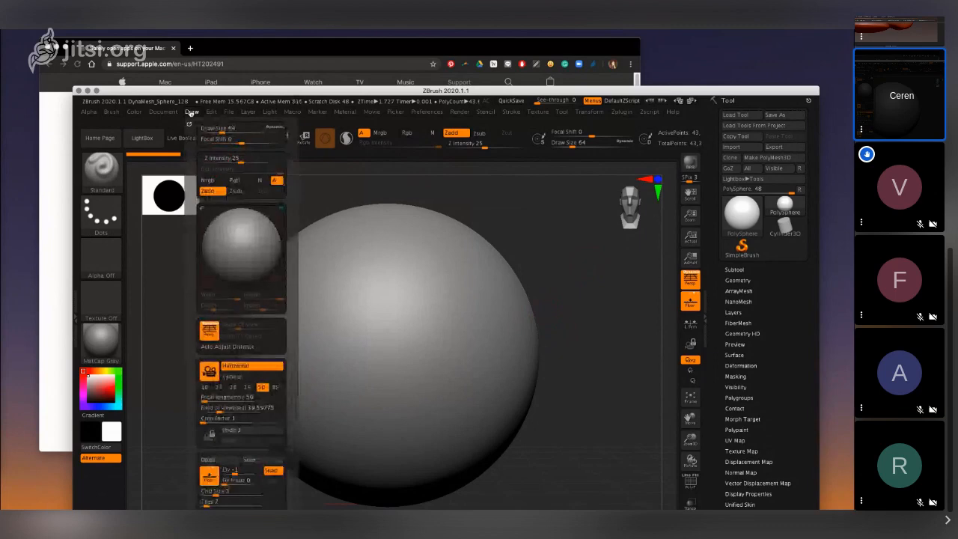
click(87, 172)
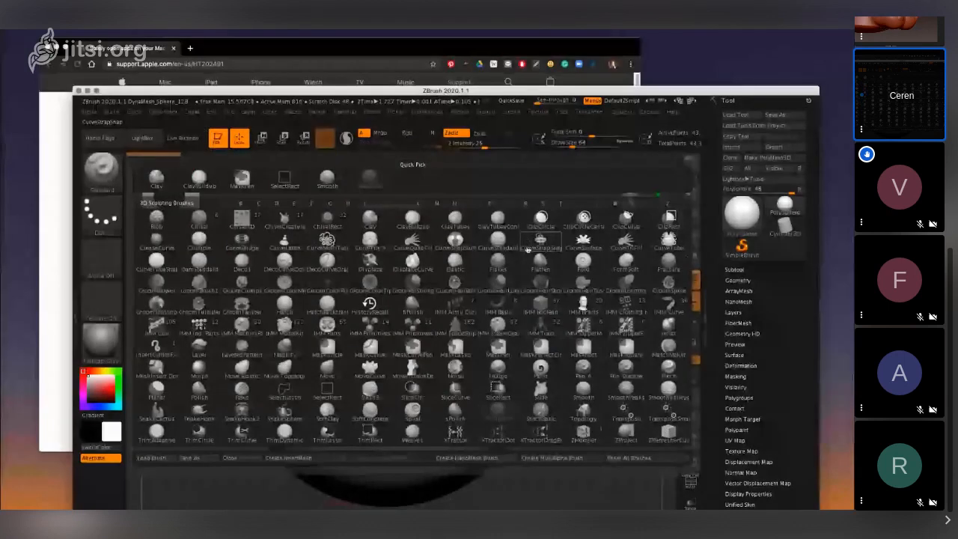
click(668, 367)
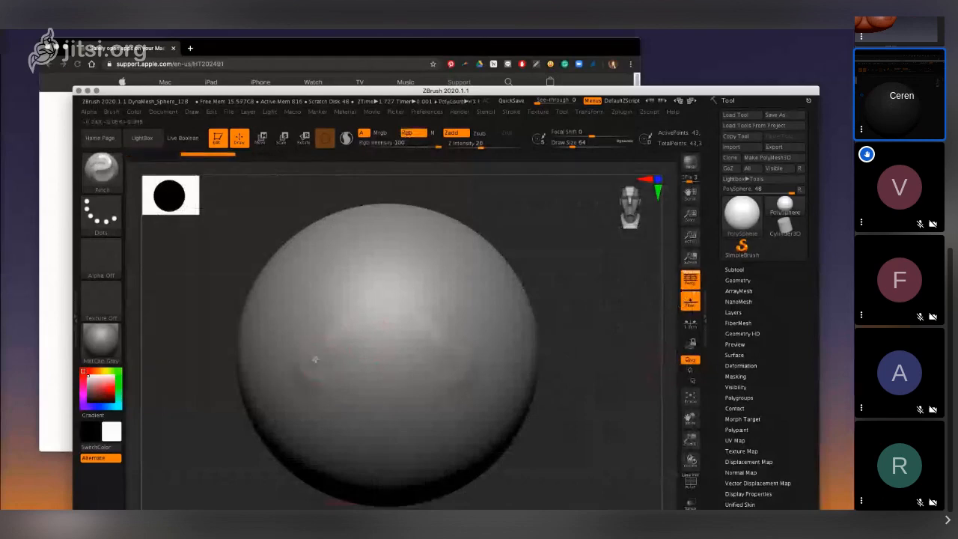
key(ctrl+z)
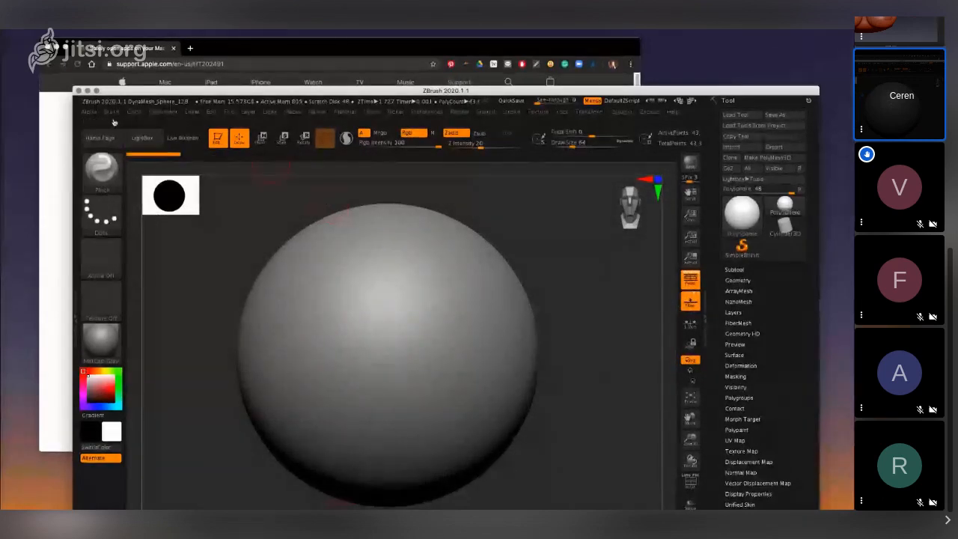
- Return to the Standard brush and sculpt a mirrored pair of drooping breast forms on the front of the sphere
click(111, 112)
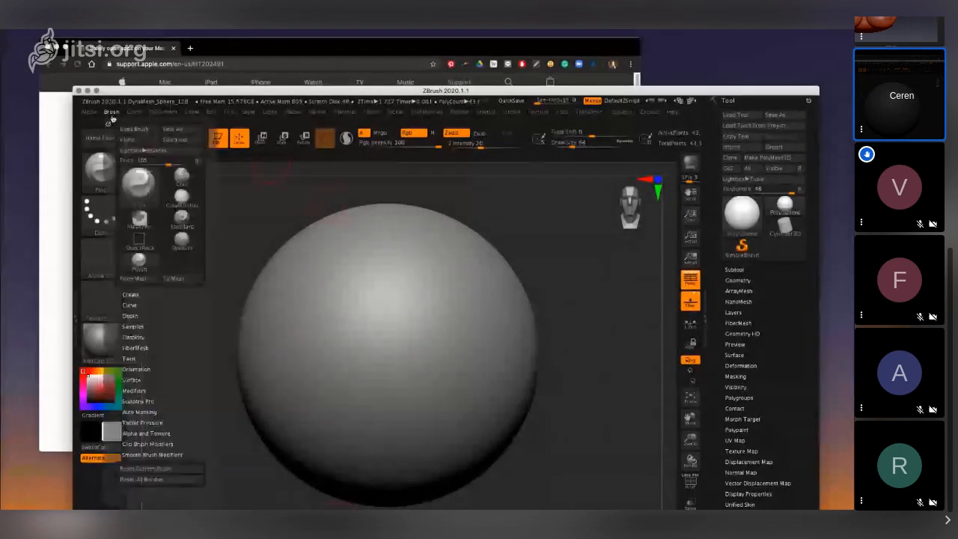
click(182, 217)
mouse_move(357, 288)
mouse_down()
mouse_move(334, 349)
mouse_move(338, 318)
mouse_move(303, 363)
mouse_move(348, 327)
mouse_move(293, 384)
mouse_move(306, 353)
mouse_move(327, 359)
mouse_move(333, 333)
mouse_up()
key(ctrl+z)
key(ctrl+z)
key(ctrl+z)
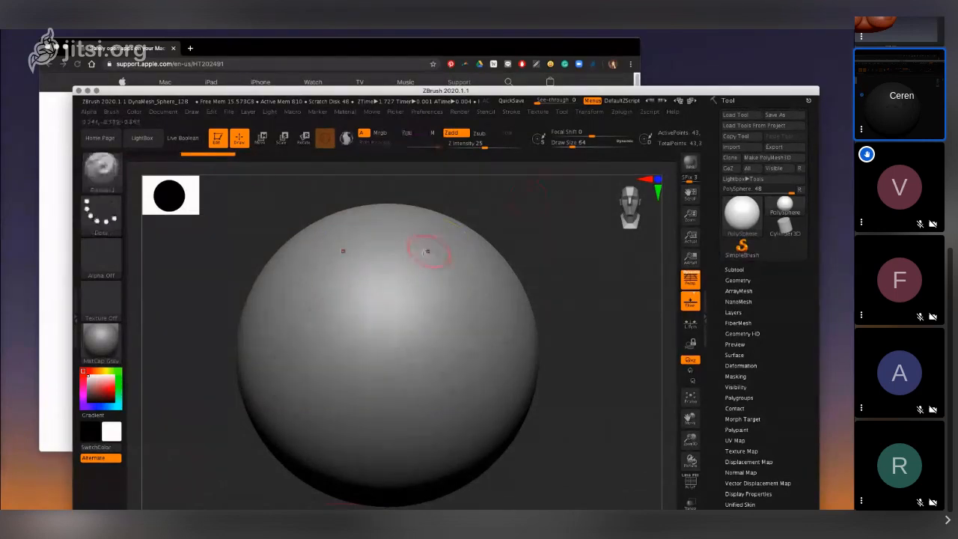
mouse_move(311, 370)
mouse_down()
mouse_move(337, 389)
mouse_move(351, 359)
mouse_move(347, 329)
mouse_move(331, 363)
mouse_move(344, 367)
mouse_move(325, 309)
mouse_move(336, 367)
mouse_move(314, 374)
mouse_move(329, 336)
mouse_move(323, 376)
mouse_move(331, 358)
mouse_move(344, 299)
mouse_move(320, 367)
mouse_move(334, 352)
mouse_move(321, 338)
mouse_move(324, 352)
mouse_up()
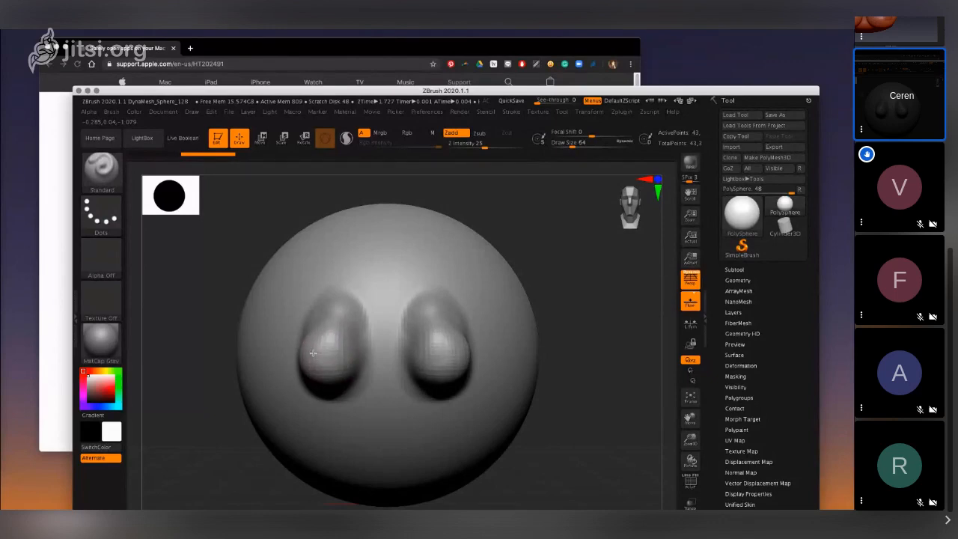
- Subdivide the mesh to 2.785 million polygons and build up the lower ends of both forms with the Standard brush
mouse_move(630, 202)
mouse_down()
mouse_move(638, 205)
mouse_move(624, 210)
mouse_up()
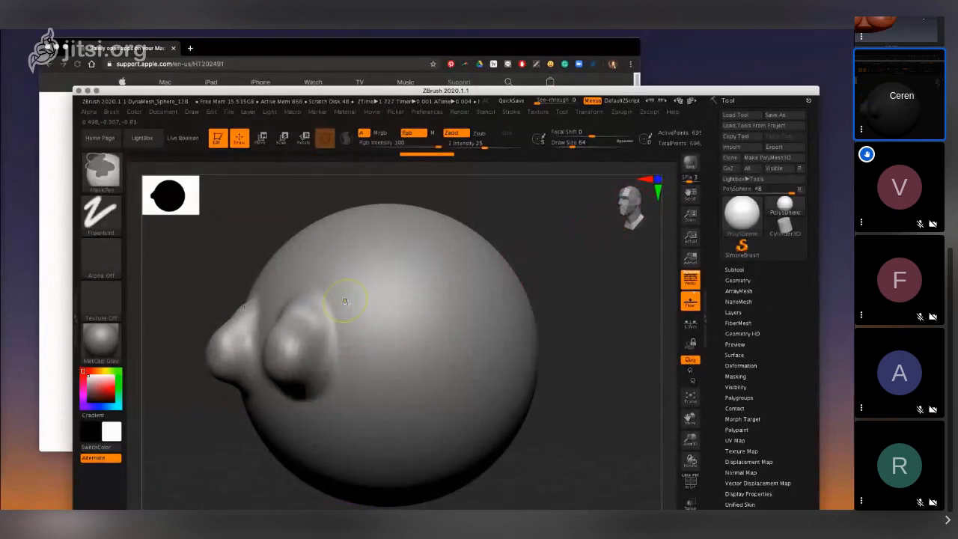
key(ctrl+d)
click(633, 202)
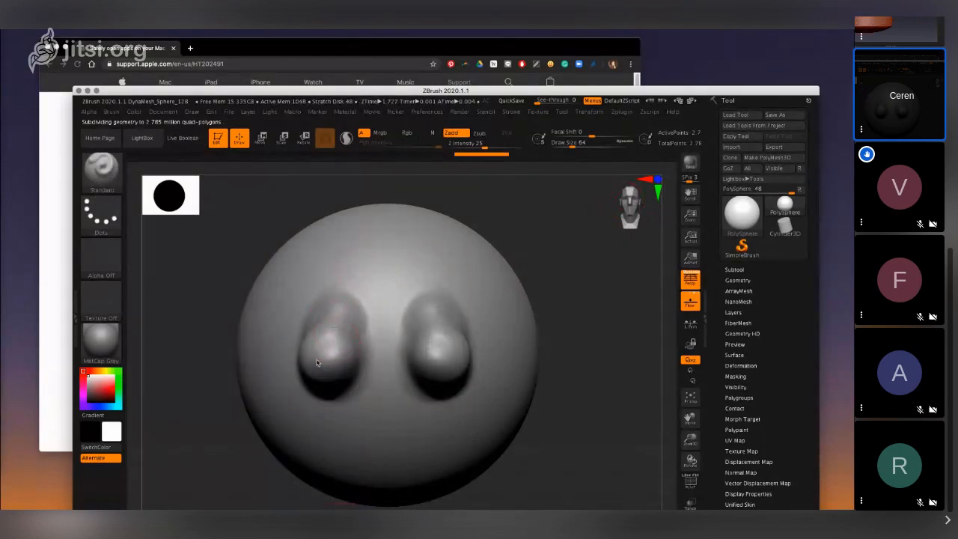
drag(317, 357, 323, 345)
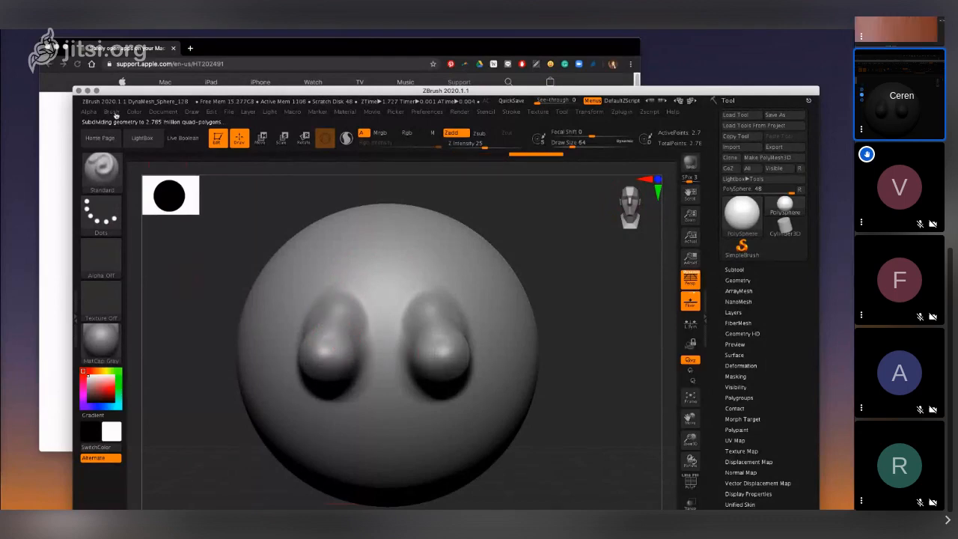
- Pinch the ends of both breast forms into pointed tips with the Pinch brush and check them from several angles
click(113, 112)
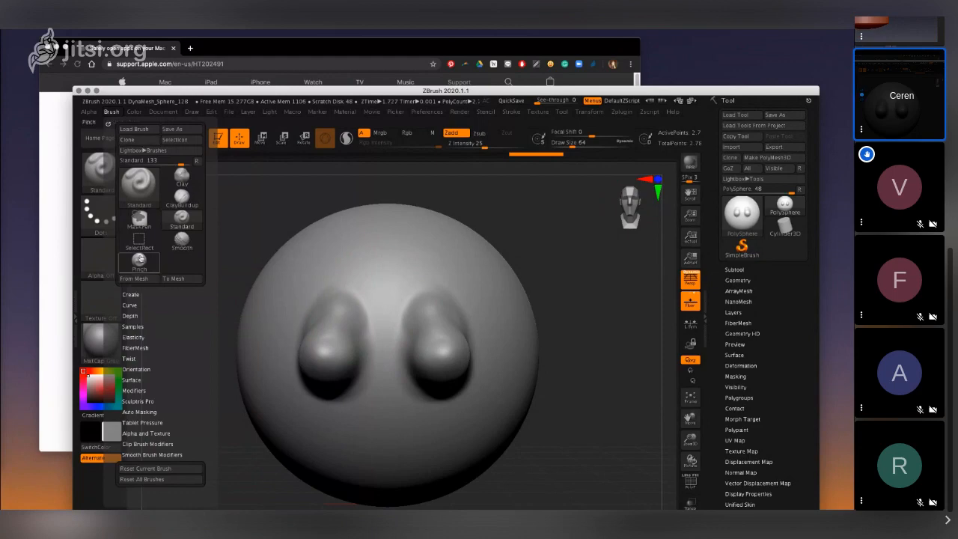
click(138, 260)
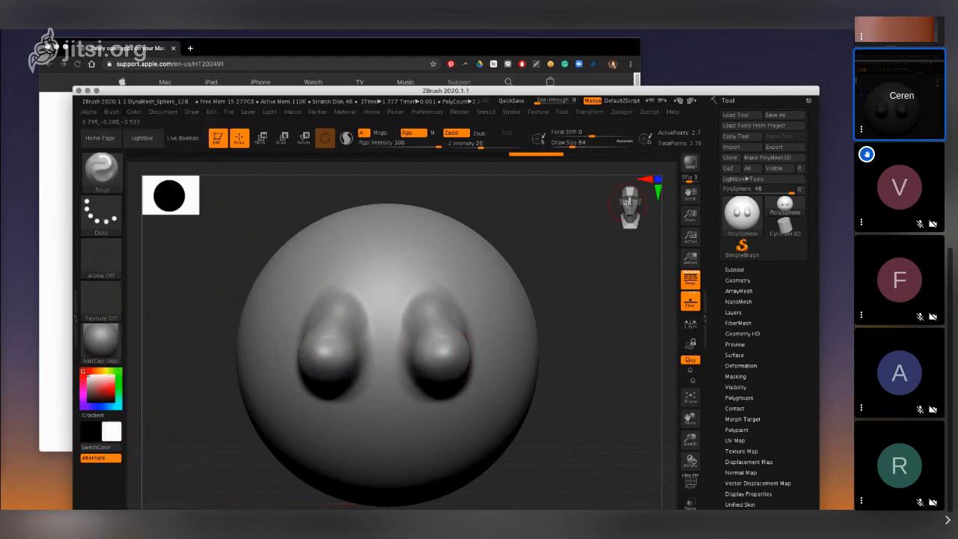
mouse_move(627, 203)
mouse_down()
mouse_move(595, 203)
mouse_move(611, 205)
mouse_up()
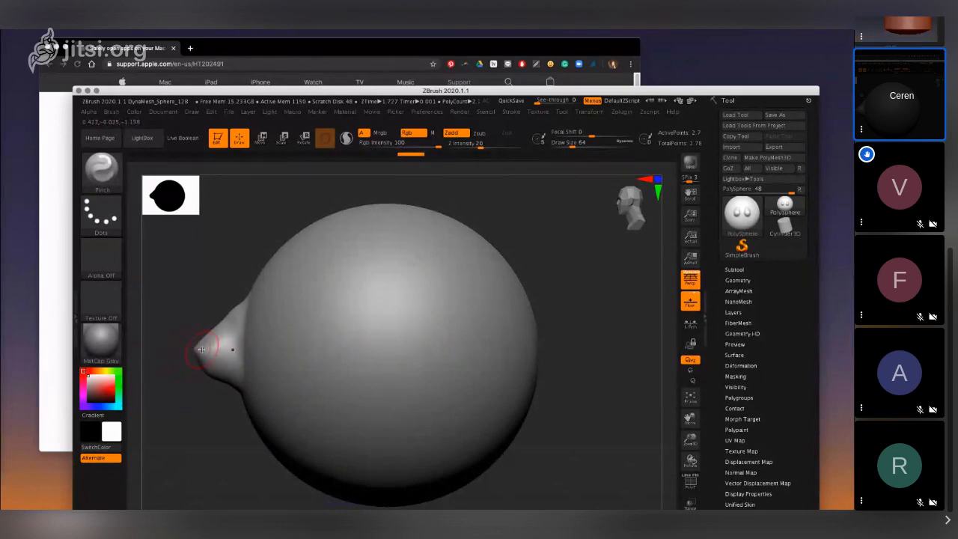
drag(181, 341, 198, 341)
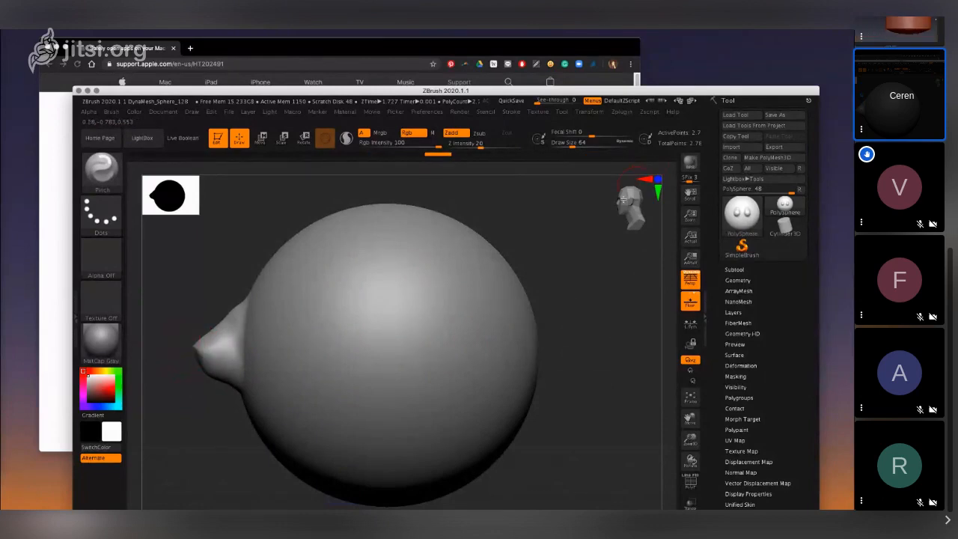
drag(620, 203, 633, 204)
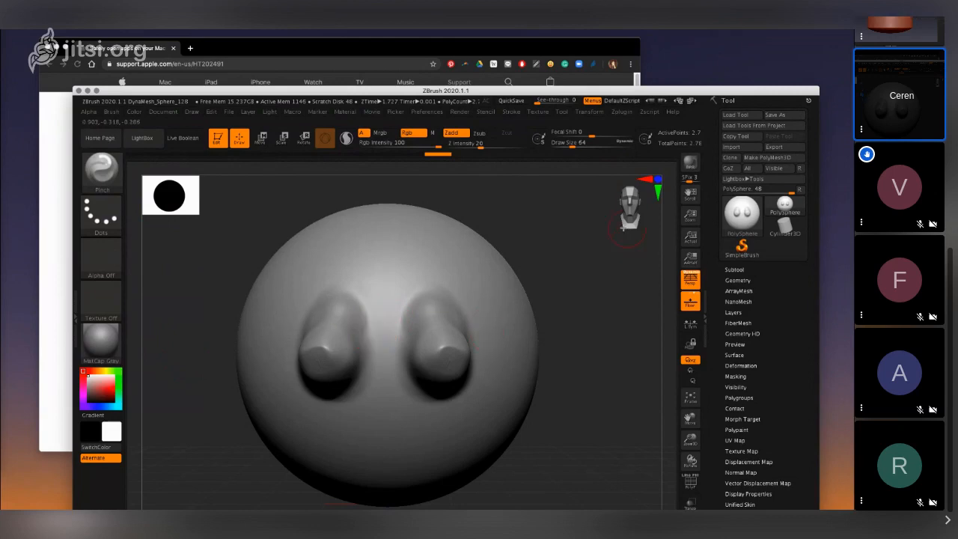
mouse_move(647, 204)
mouse_down()
mouse_move(618, 204)
mouse_move(635, 207)
mouse_up()
click(628, 202)
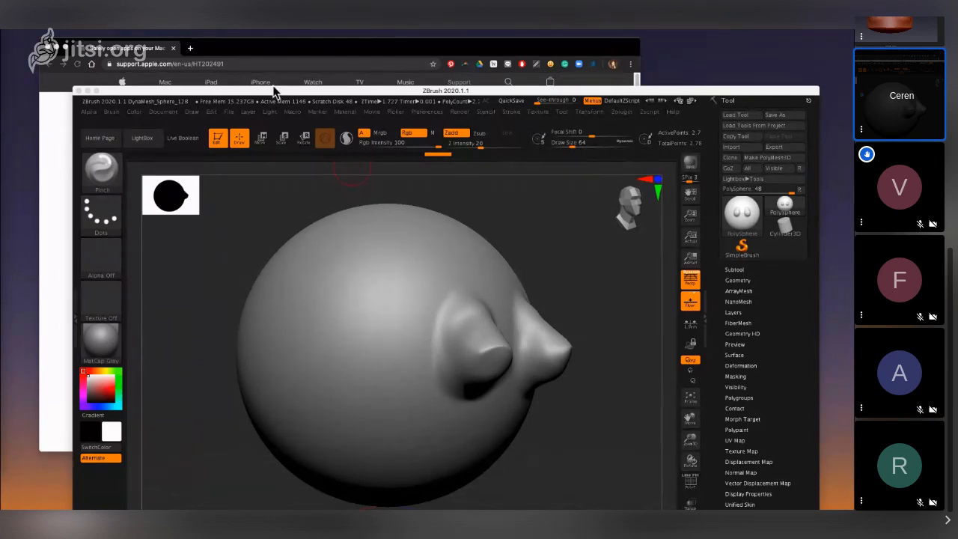
- Enlarge the program window to fill the screen and reset all brushes
drag(173, 91, 172, 92)
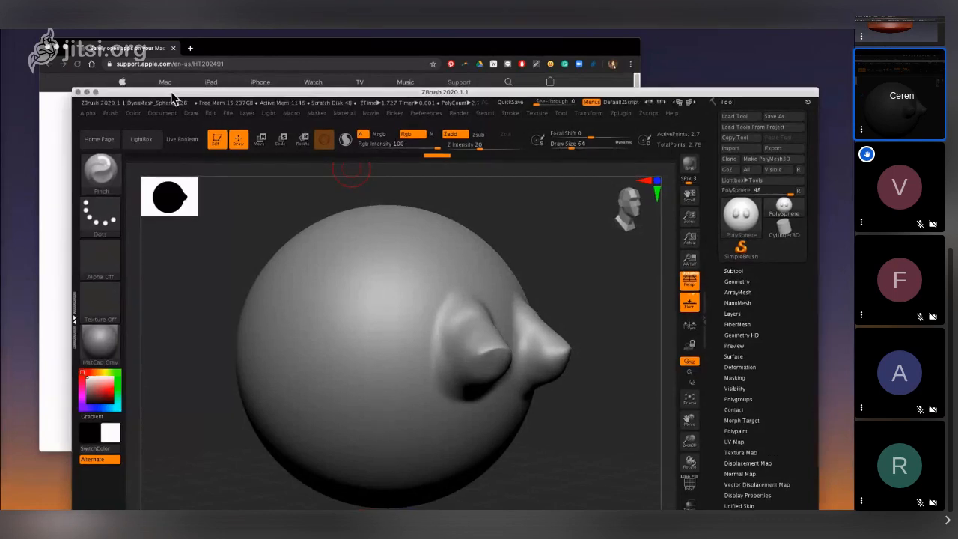
double_click(171, 92)
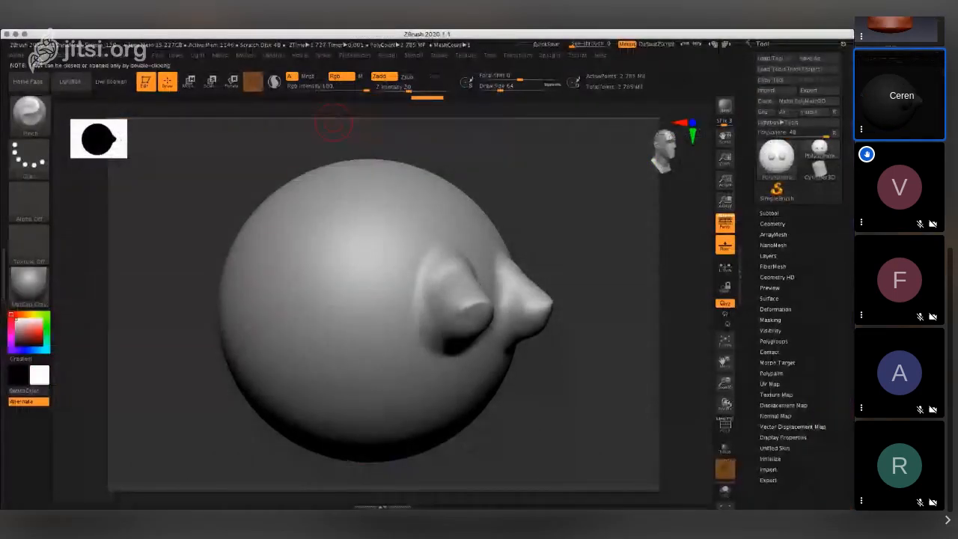
click(34, 55)
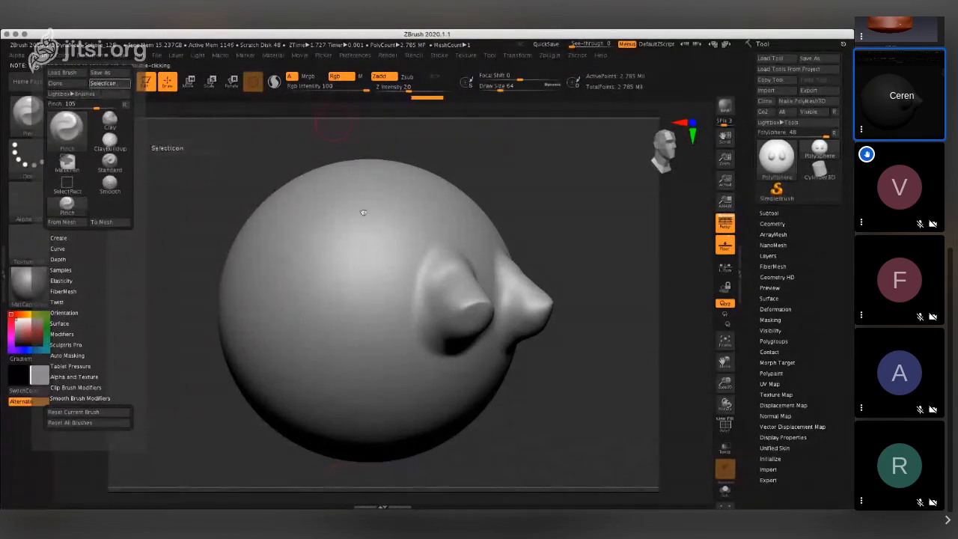
click(543, 289)
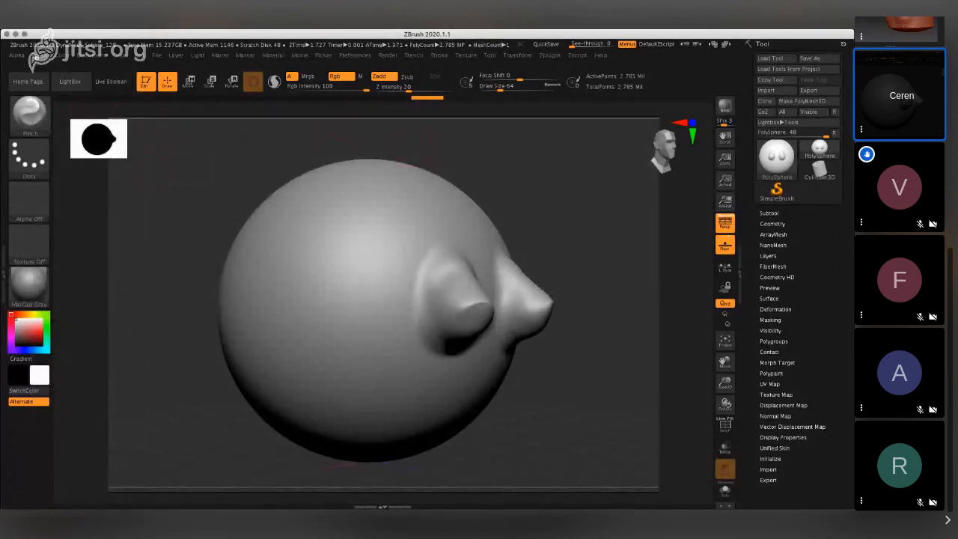
click(37, 57)
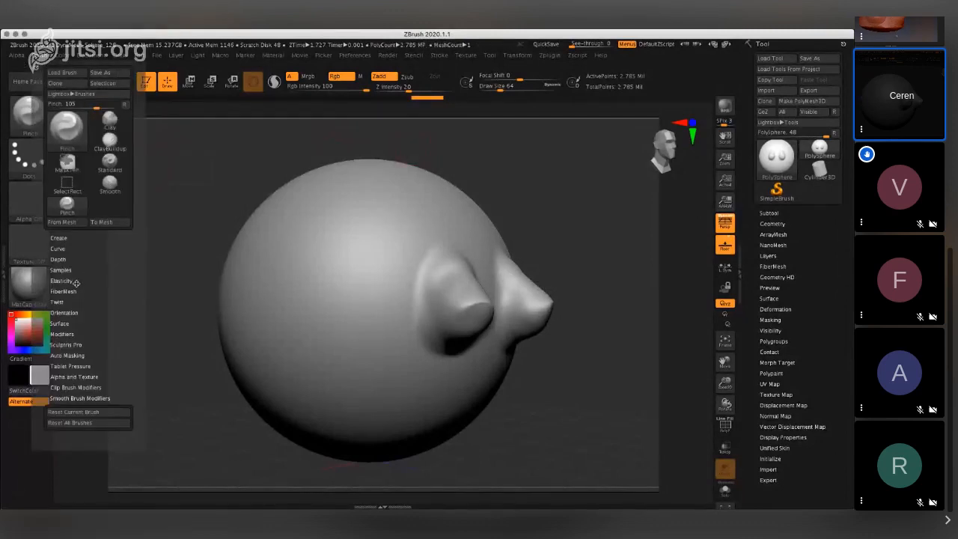
click(74, 423)
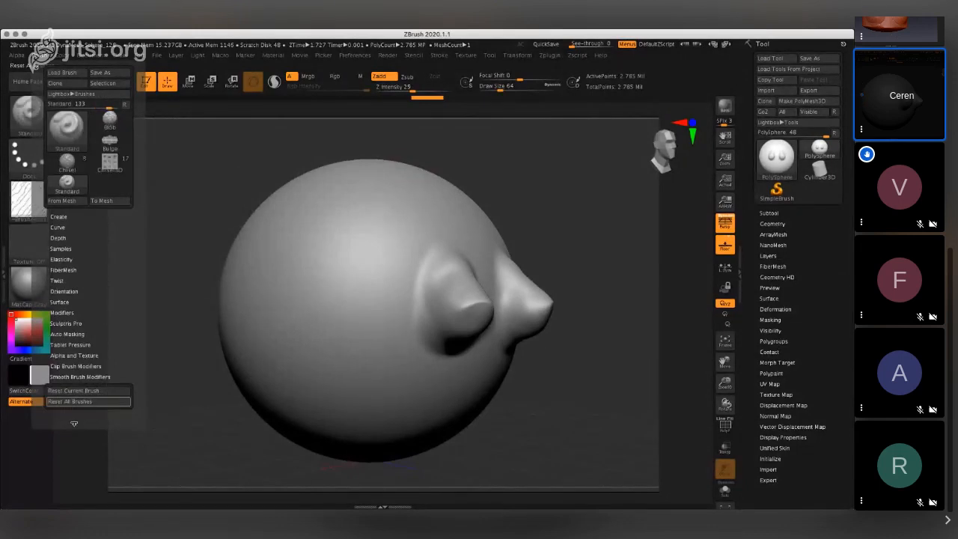
- Search the Lightbox brush library for "damn" and "dam"
click(60, 93)
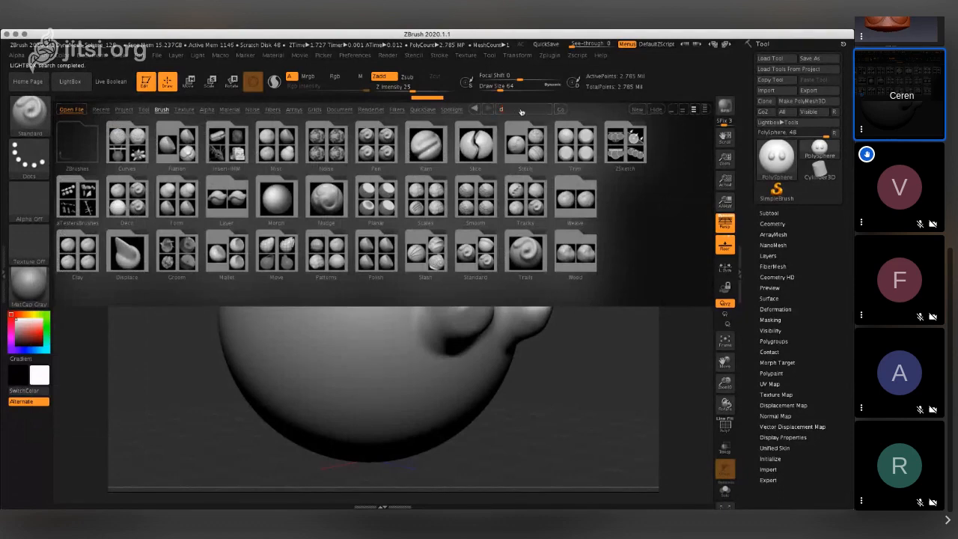
text(amn)
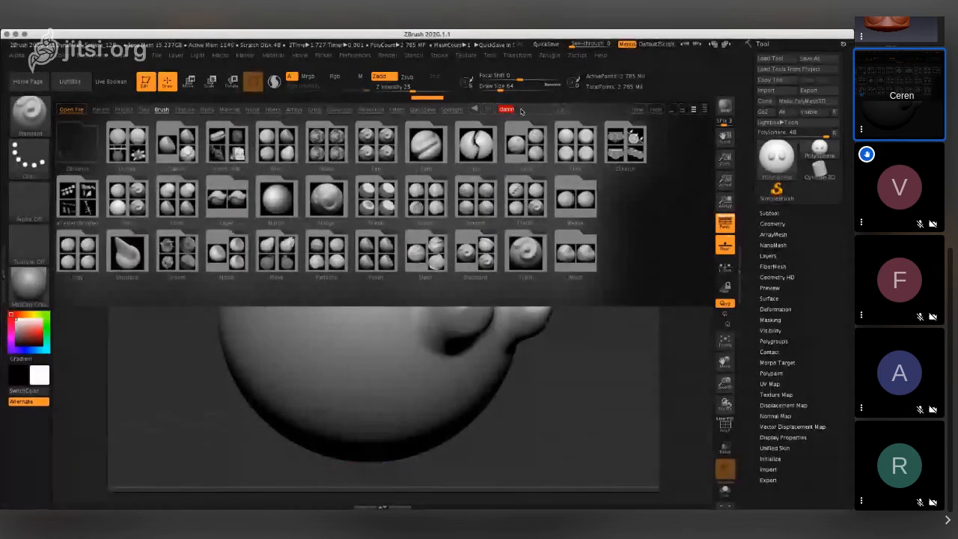
key(Return)
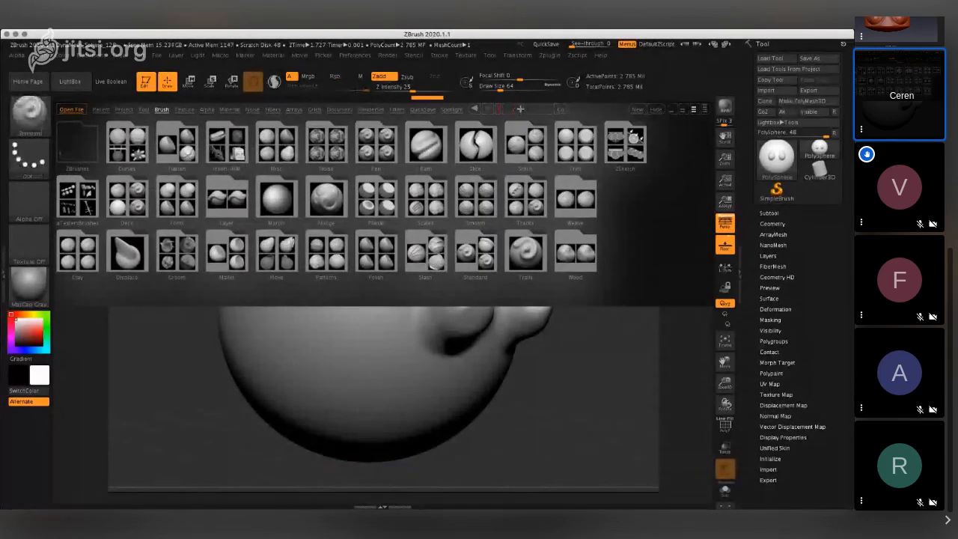
click(520, 109)
text(dam)
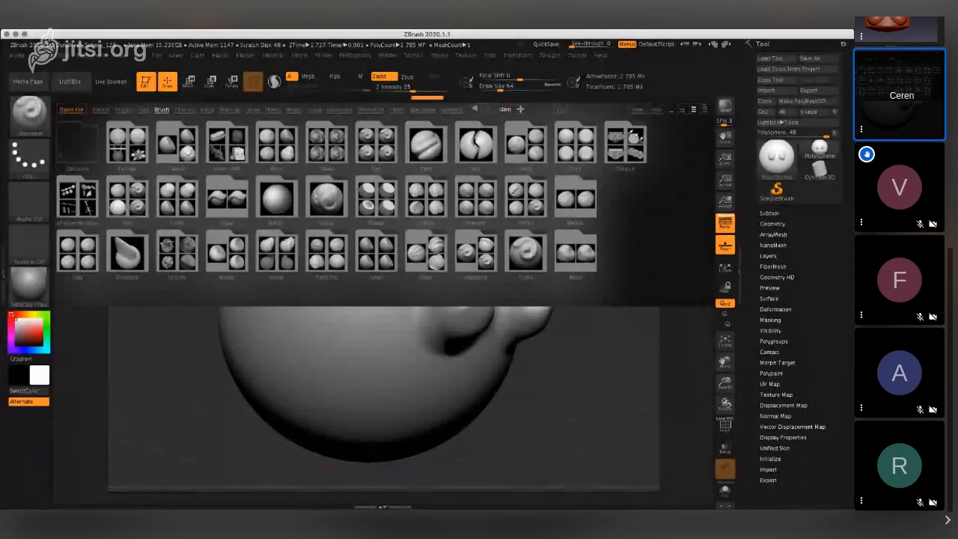
key(BackSpace)
key(BackSpace)
key(BackSpace)
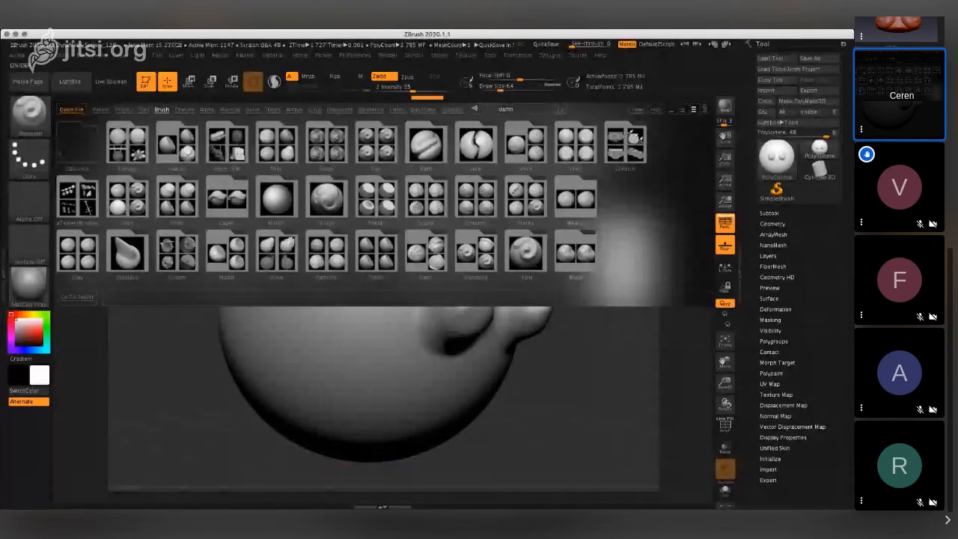
- Choose the DamStandard brush from the 3D sculpting brushes and close the Lightbox browser
mouse_move(427, 33)
mouse_down()
mouse_move(954, 44)
mouse_move(426, 34)
mouse_up()
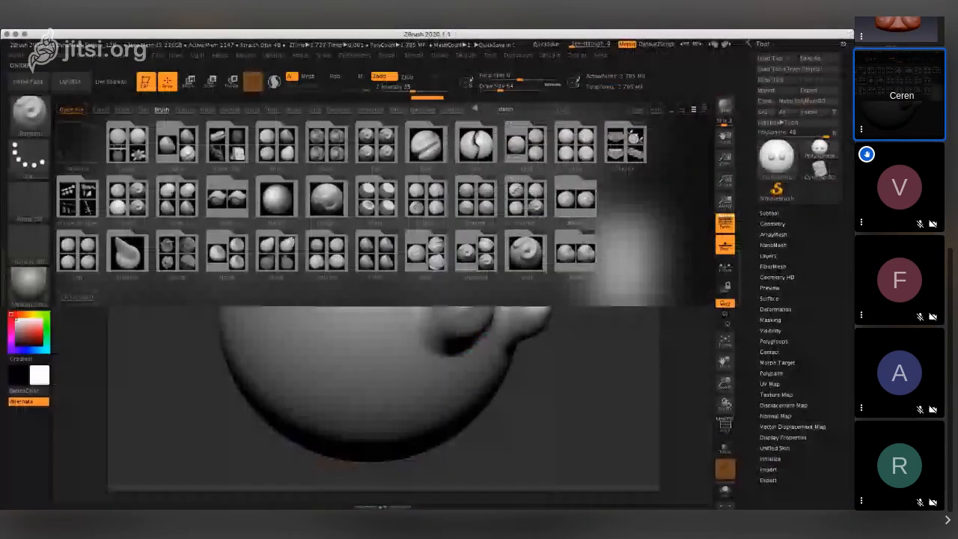
click(88, 134)
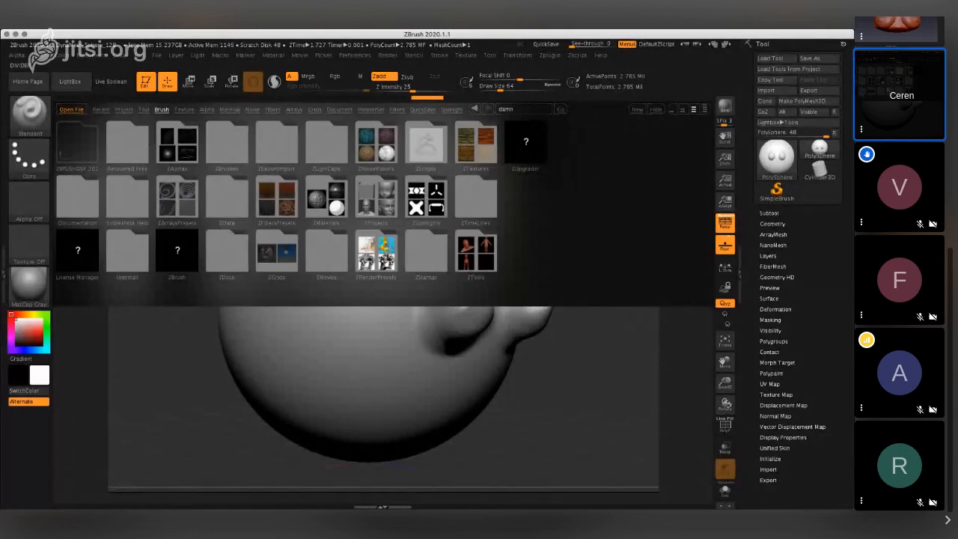
click(43, 208)
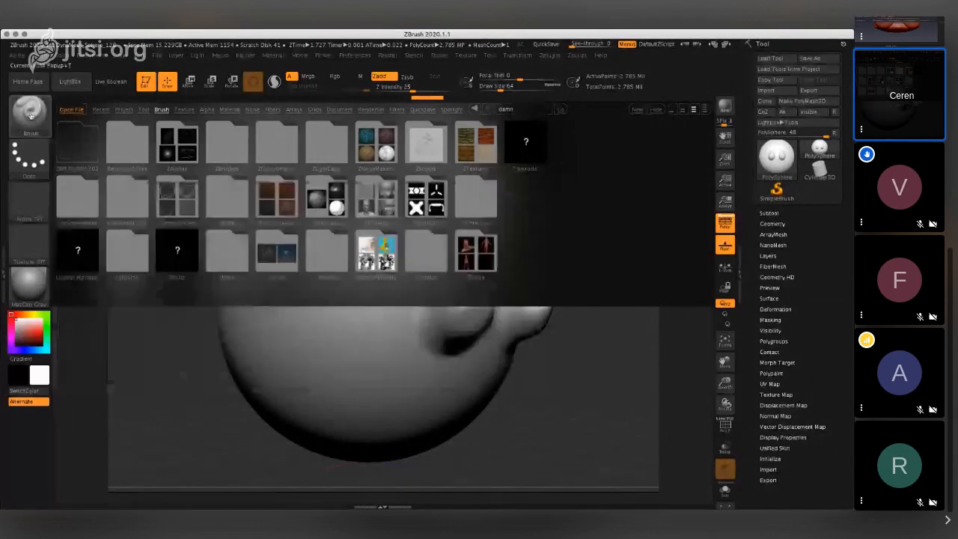
click(30, 115)
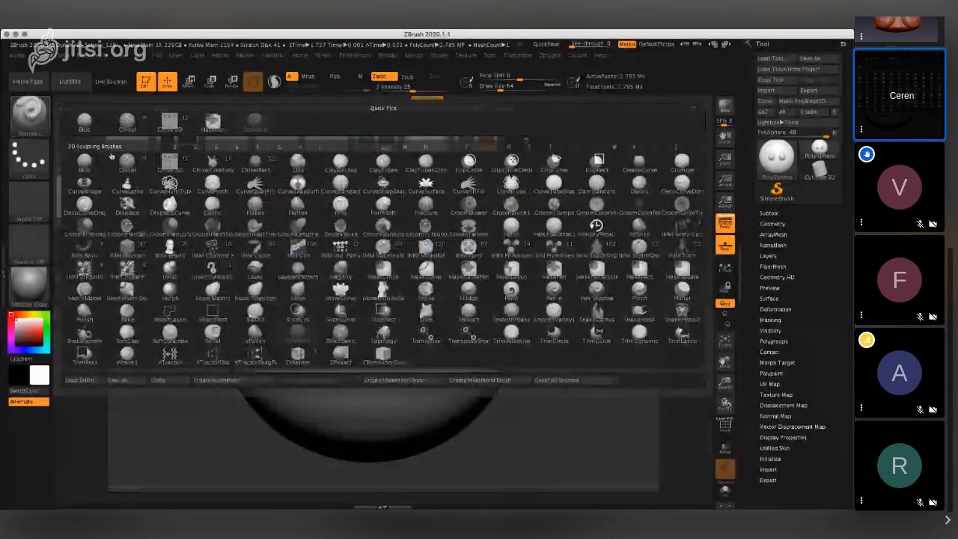
key(comma)
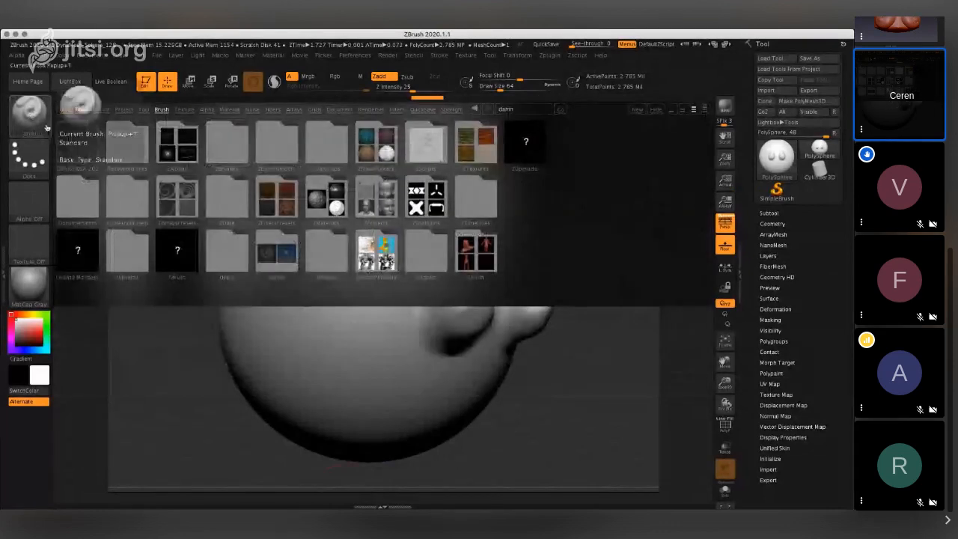
click(47, 128)
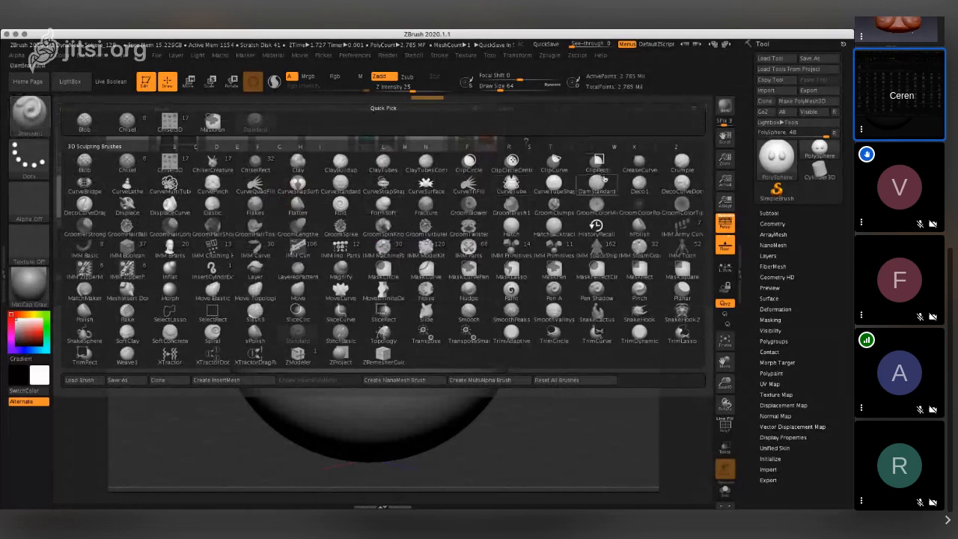
click(596, 183)
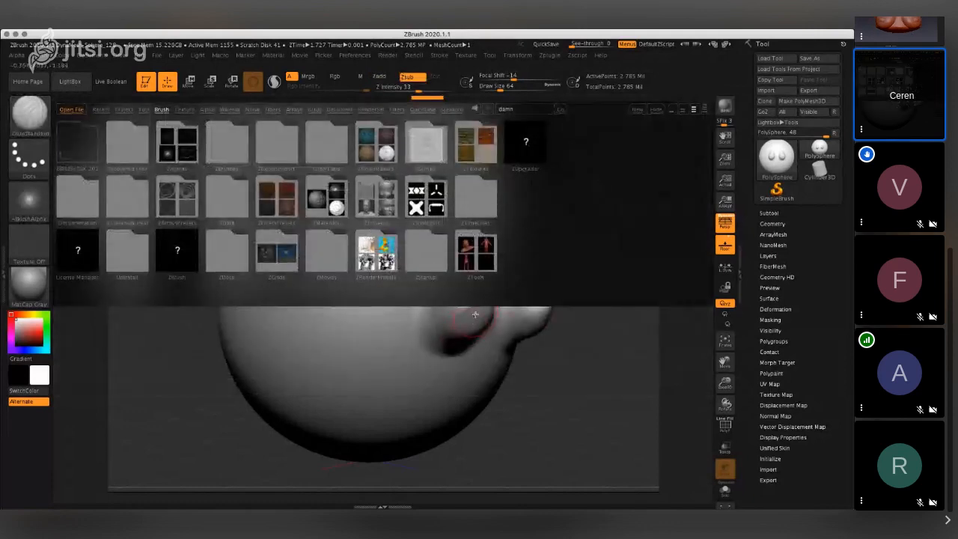
key(comma)
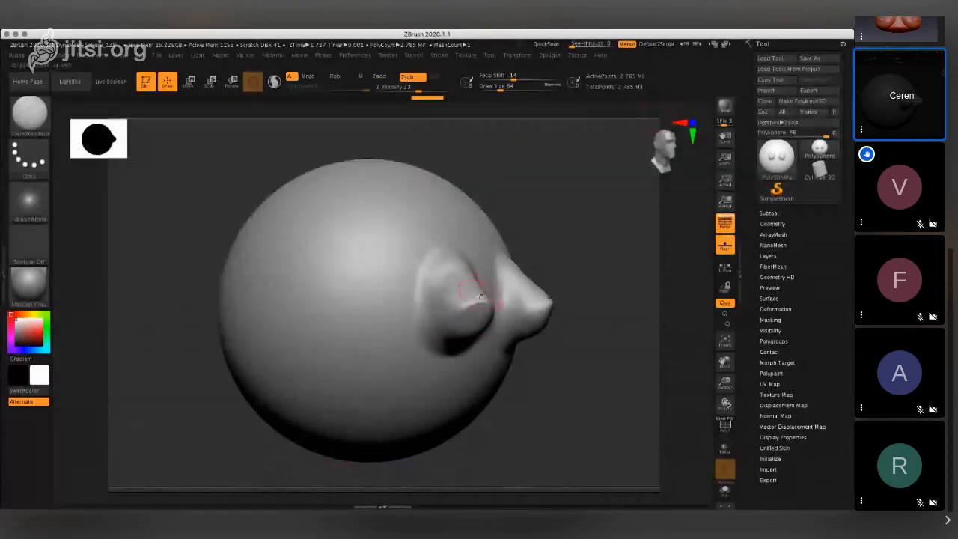
- Try carving creases into the tips of both pointed forms with the DamStandard brush at Z Intensity 33, and undo the strokes
mouse_move(471, 304)
mouse_down()
mouse_move(479, 306)
mouse_move(469, 313)
mouse_up()
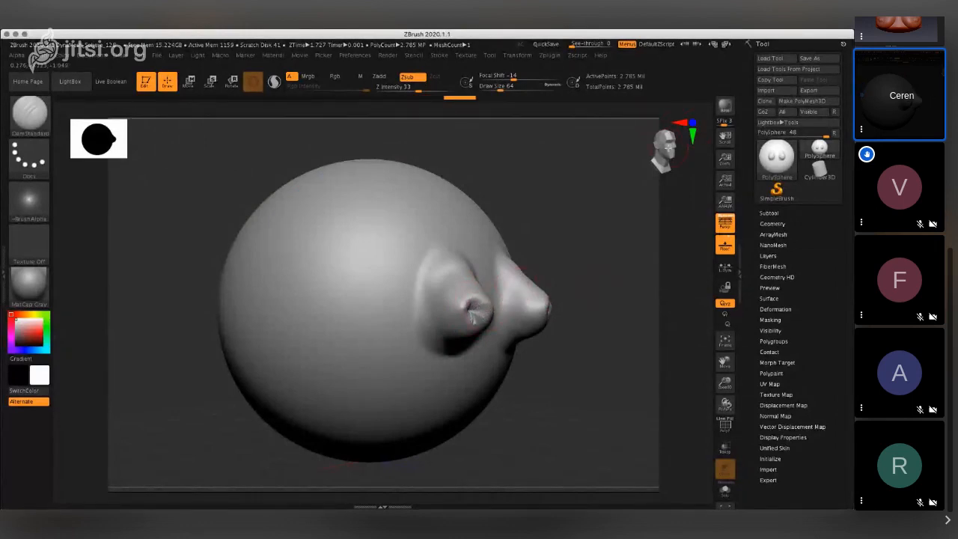
click(661, 149)
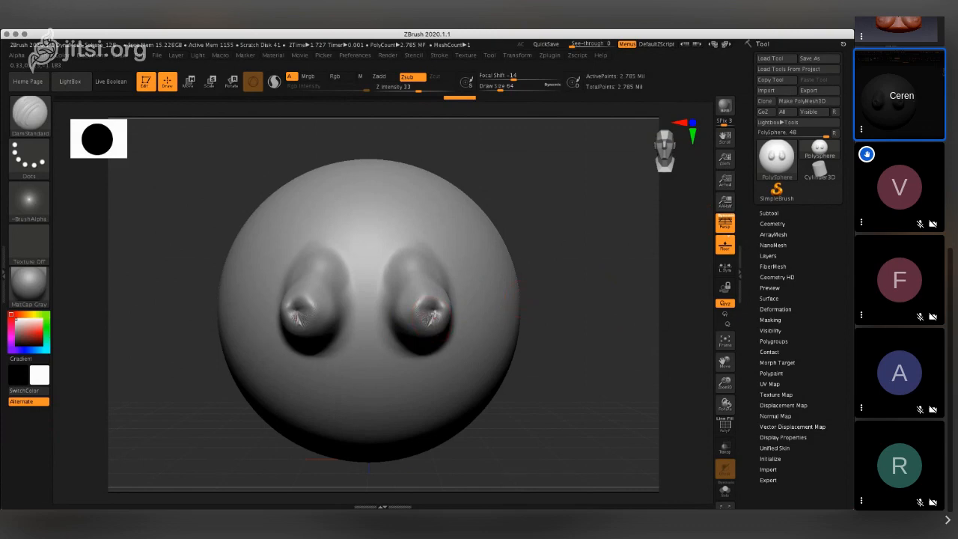
key(ctrl)
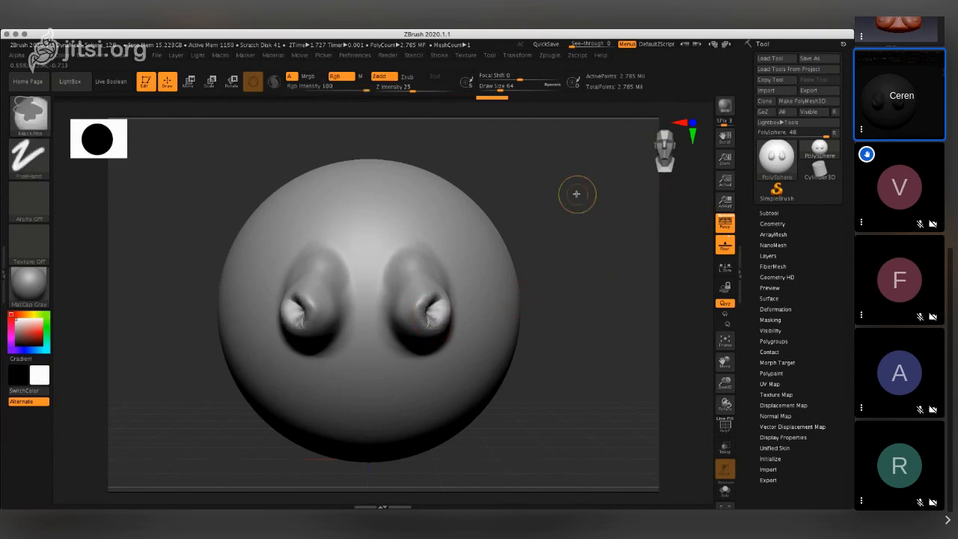
key(ctrl+z)
key(ctrl+z)
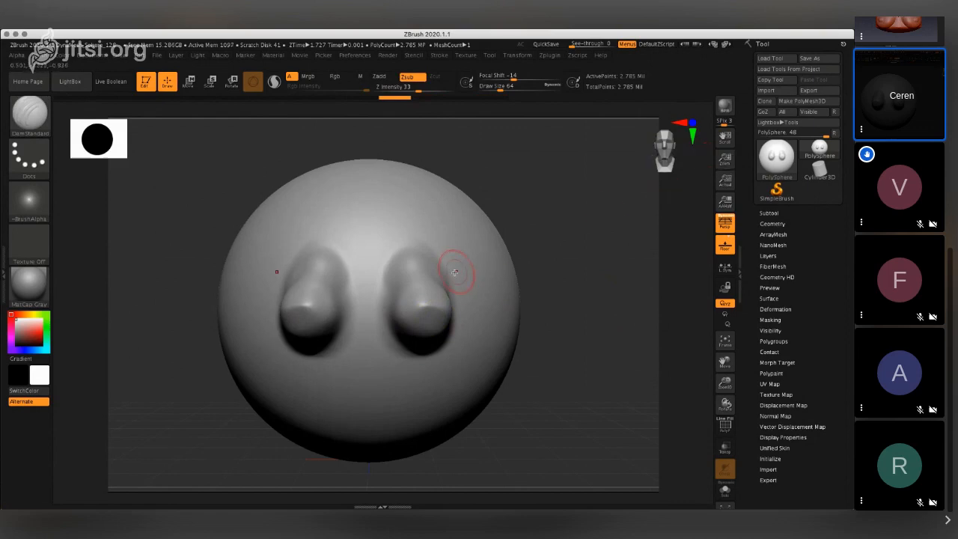
- Try DamStandard strokes around the pointed tips from a side view at Draw Size 64, undoing each attempt
drag(736, 159, 689, 252)
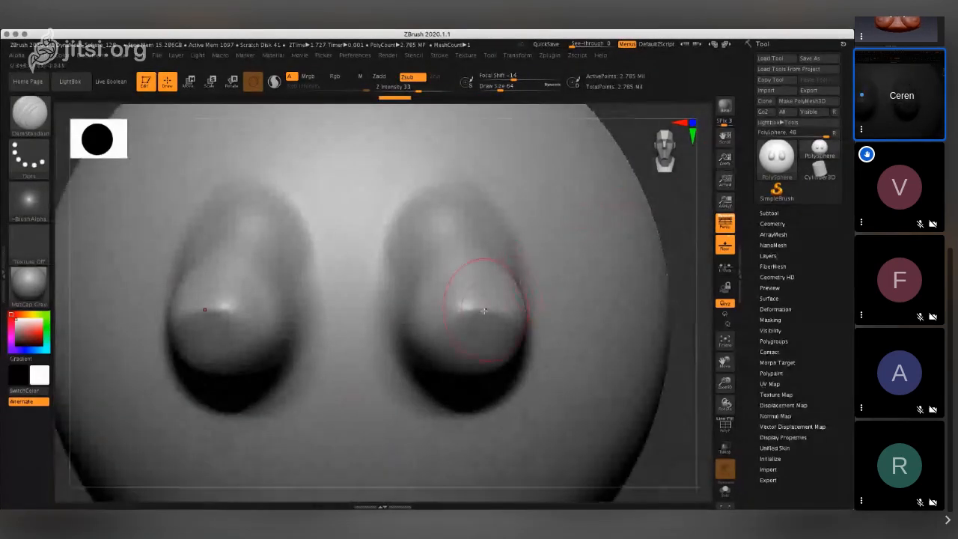
click(668, 145)
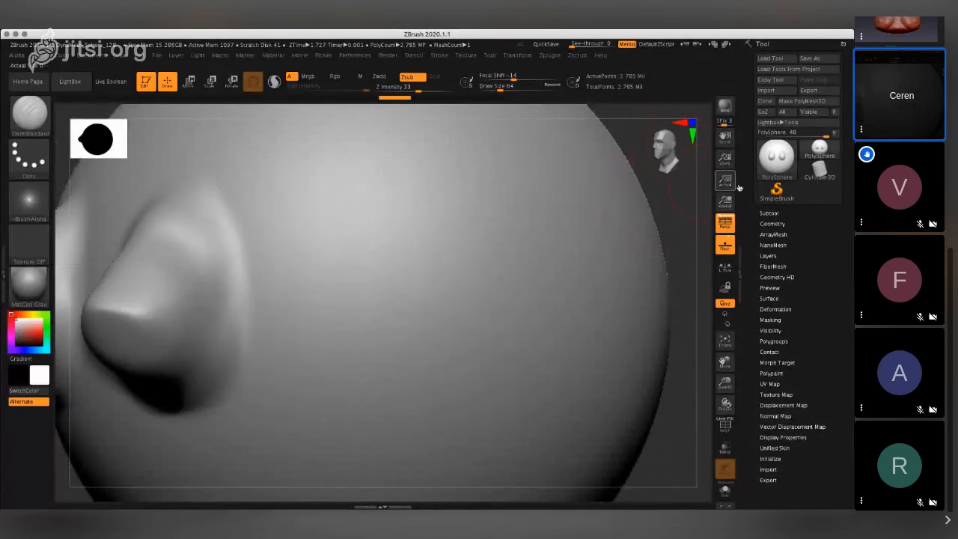
drag(724, 160, 720, 130)
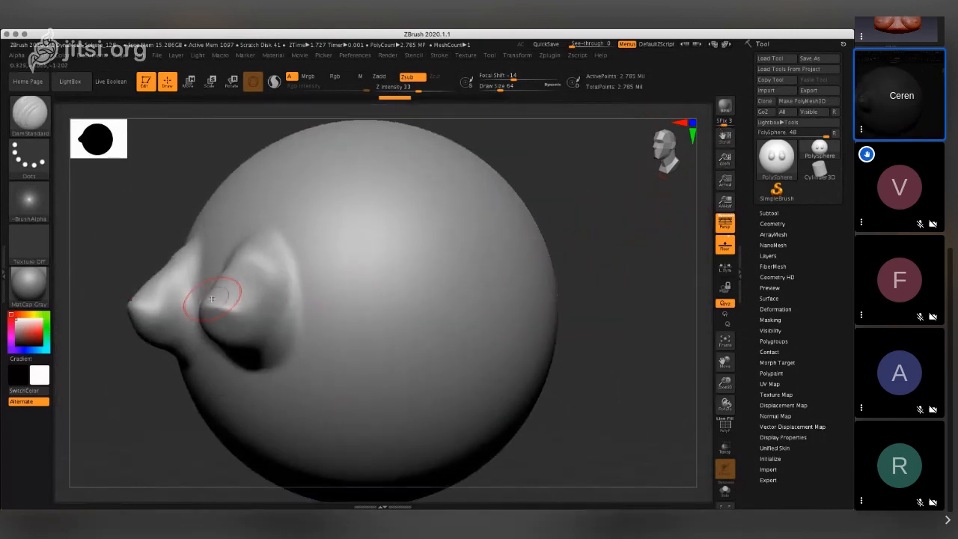
drag(216, 299, 235, 286)
key(ctrl)
key(ctrl+z)
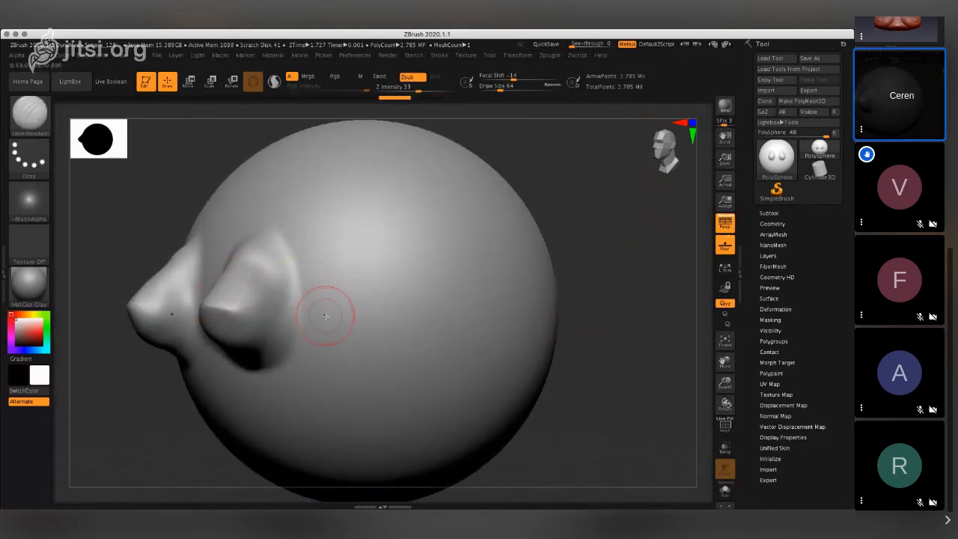
key(ctrl+z)
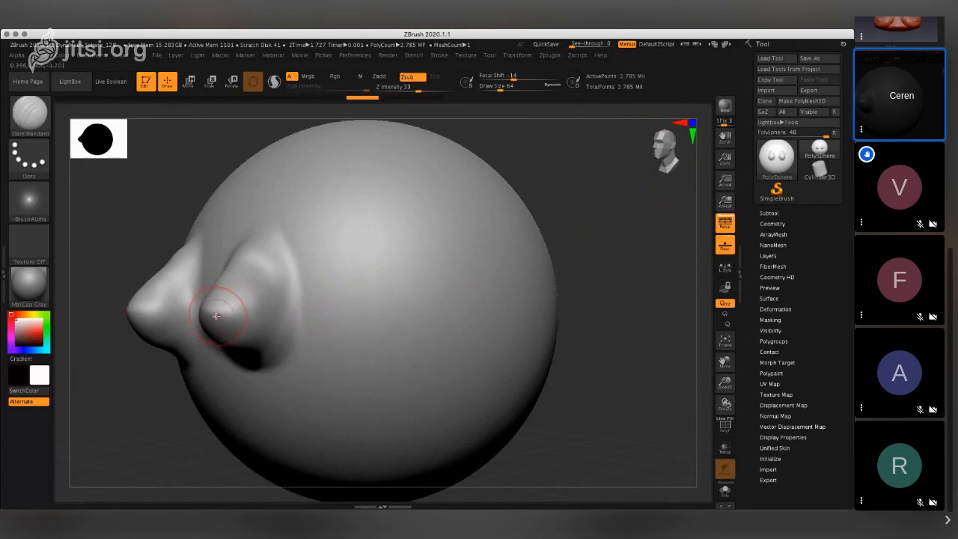
key(ctrl)
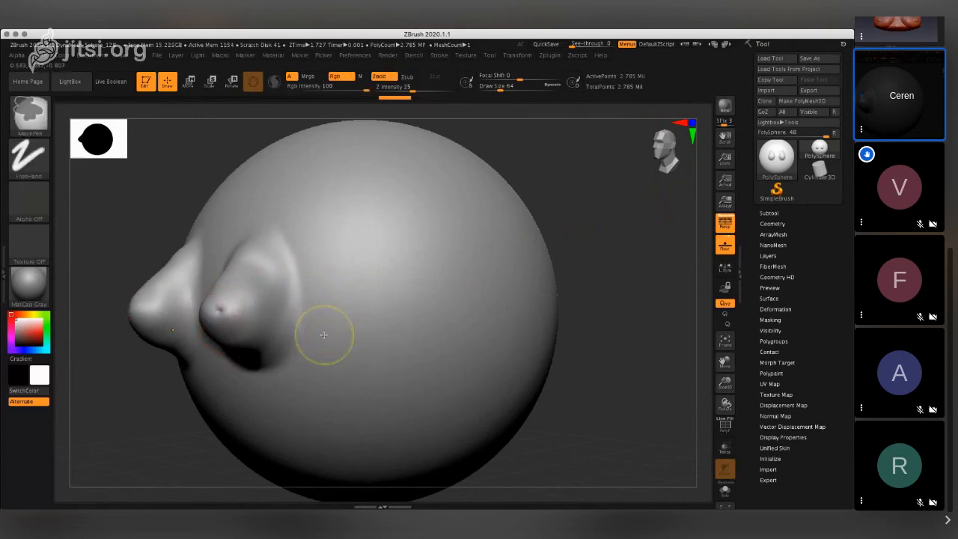
key(ctrl+z)
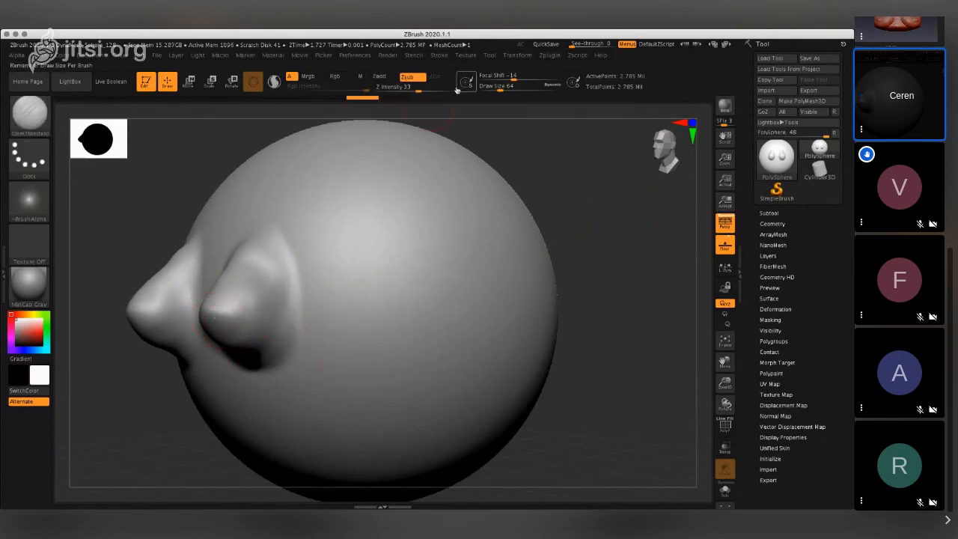
- Set the DamStandard brush to Z Intensity 10 and Draw Size 31, testing light strokes on the pointed tips and undoing the last one
drag(403, 91, 384, 89)
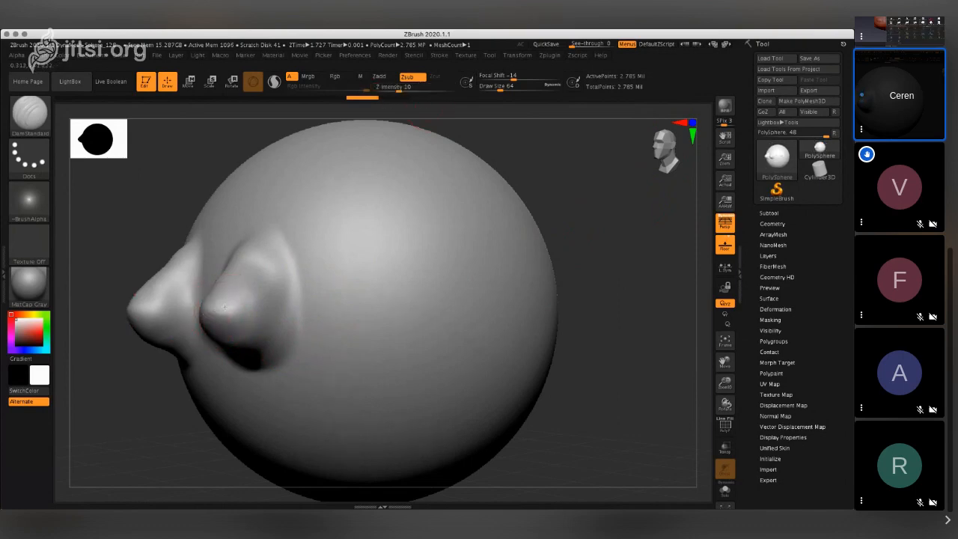
drag(224, 306, 225, 301)
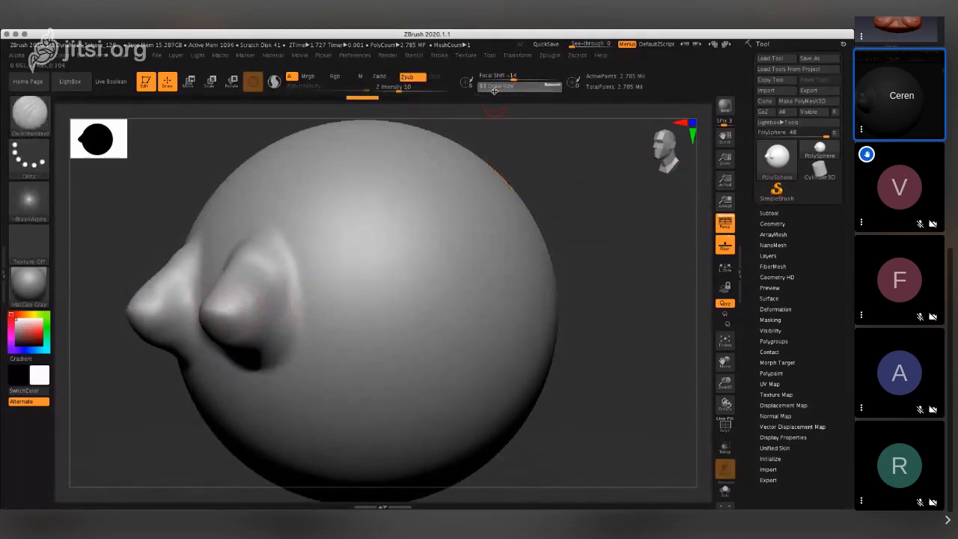
drag(497, 90, 486, 88)
drag(208, 314, 225, 311)
key(ctrl+z)
key(ctrl)
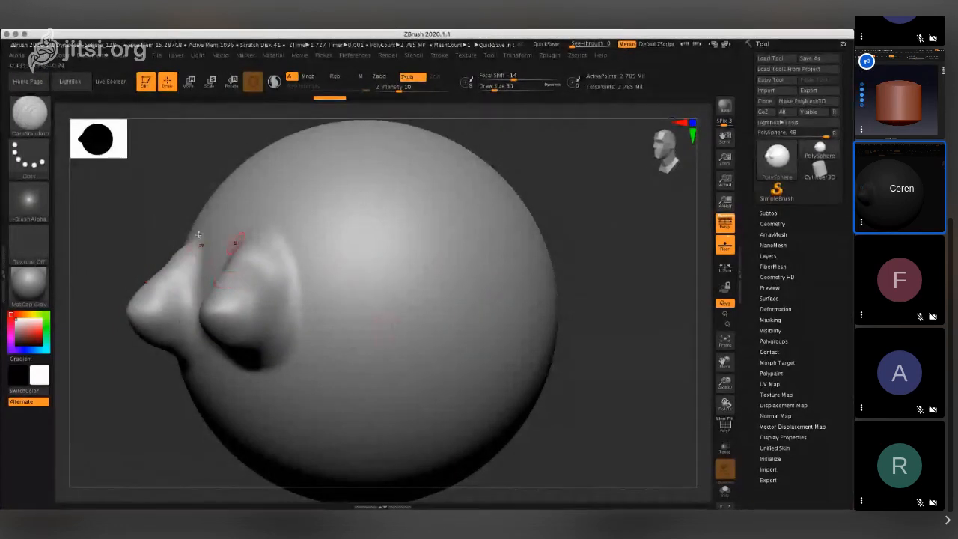
- Switch to the Magnify brush, raise a test bump on the smooth side of the sphere and undo it
click(32, 115)
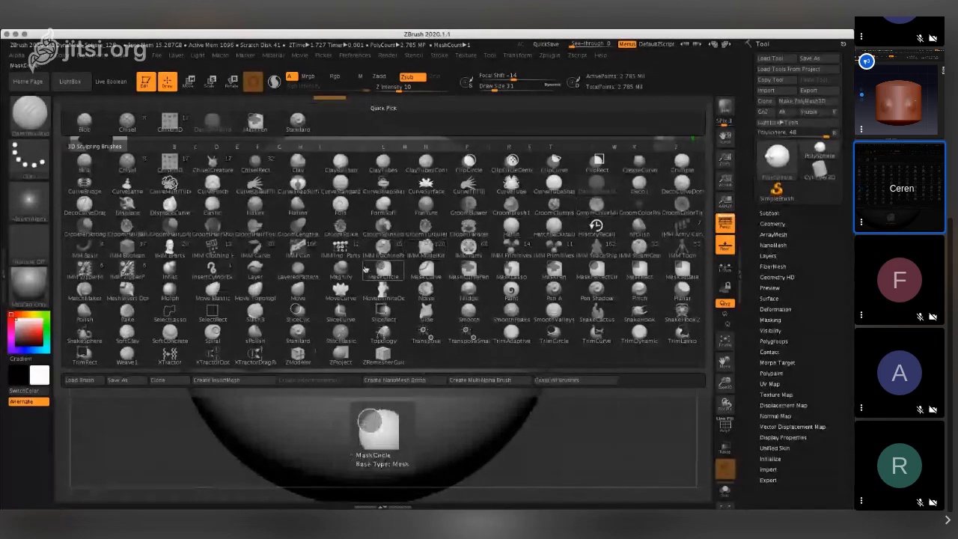
click(344, 270)
mouse_move(441, 305)
mouse_down()
mouse_move(447, 290)
mouse_move(443, 313)
mouse_move(419, 274)
mouse_move(427, 294)
mouse_move(419, 275)
mouse_move(437, 278)
mouse_move(432, 292)
mouse_up()
key(ctrl)
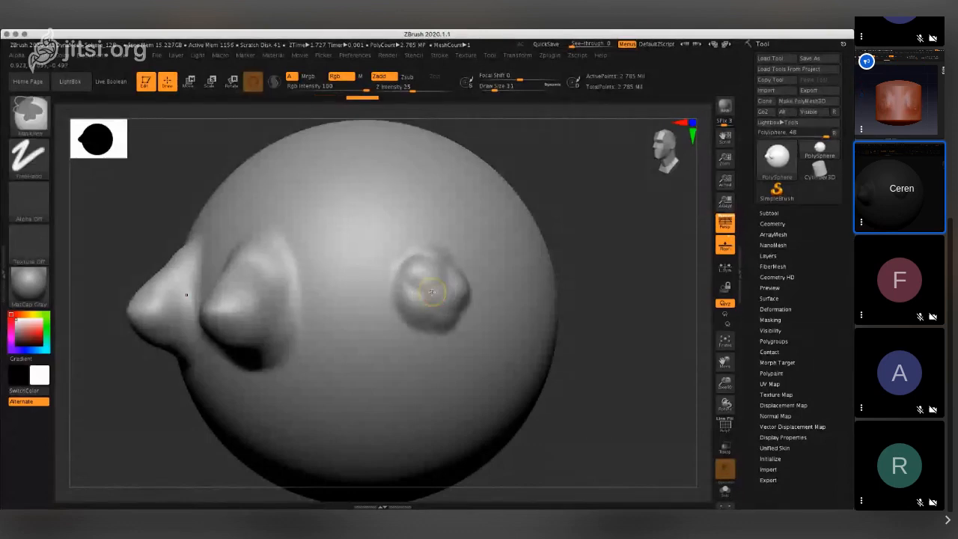
key(ctrl+z)
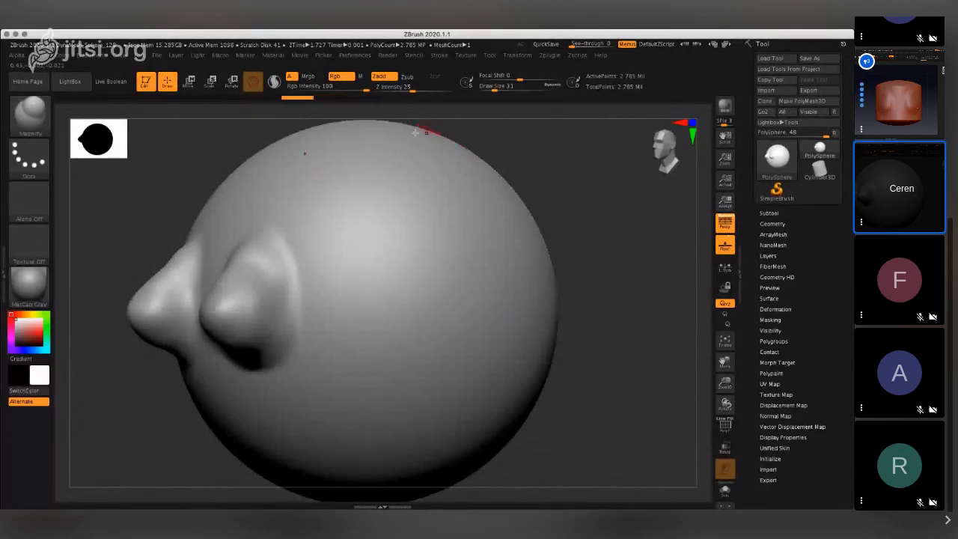
- Try the Magnify brush on the sphere's side at Draw Size 177 and 41, and undo the strokes
drag(486, 87, 512, 90)
drag(402, 311, 425, 343)
key(ctrl+z)
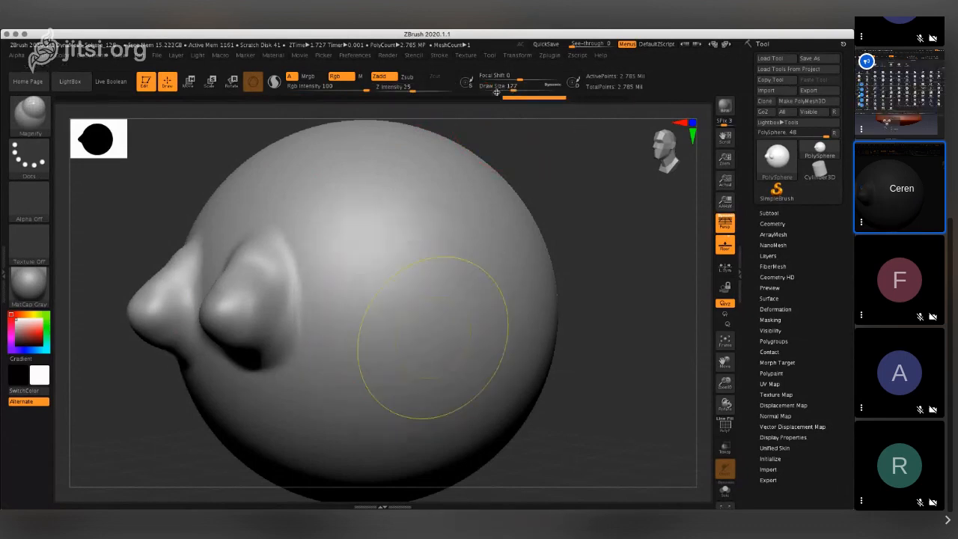
click(496, 90)
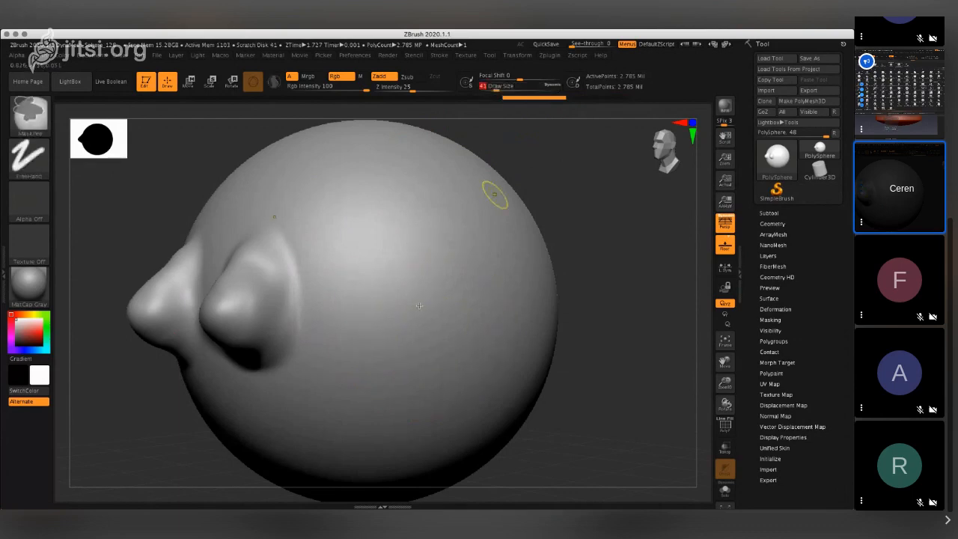
key(ctrl+z)
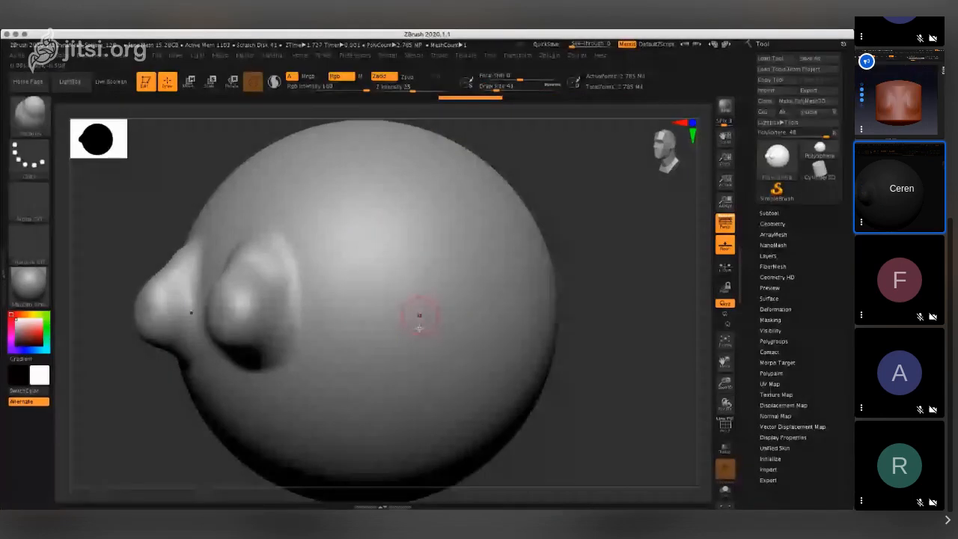
key(ctrl+z)
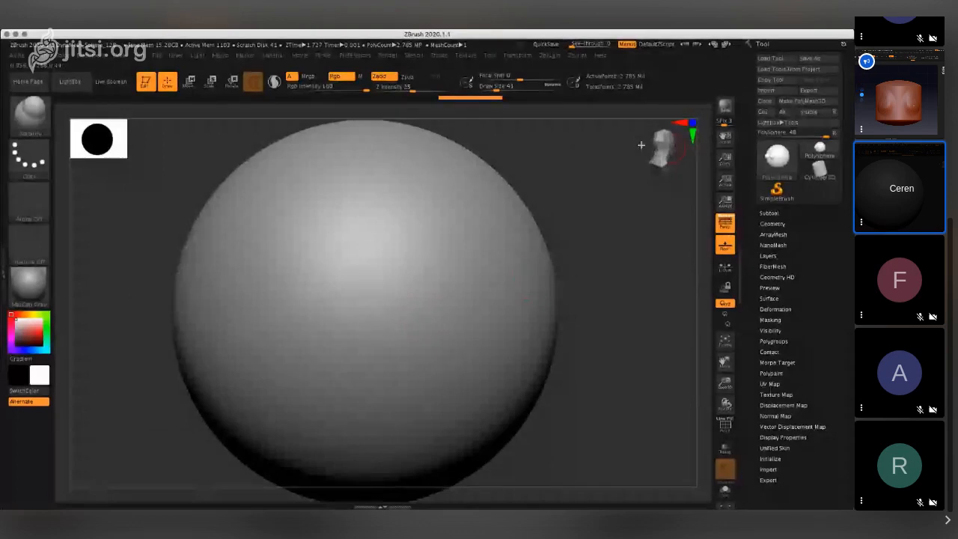
- Raise a symmetrical pair of rounded breast forms on the sphere's clean back side with the Magnify brush at Draw Size 80
drag(641, 144, 647, 146)
mouse_move(320, 274)
mouse_down()
mouse_move(291, 303)
mouse_move(289, 326)
mouse_move(306, 314)
mouse_up()
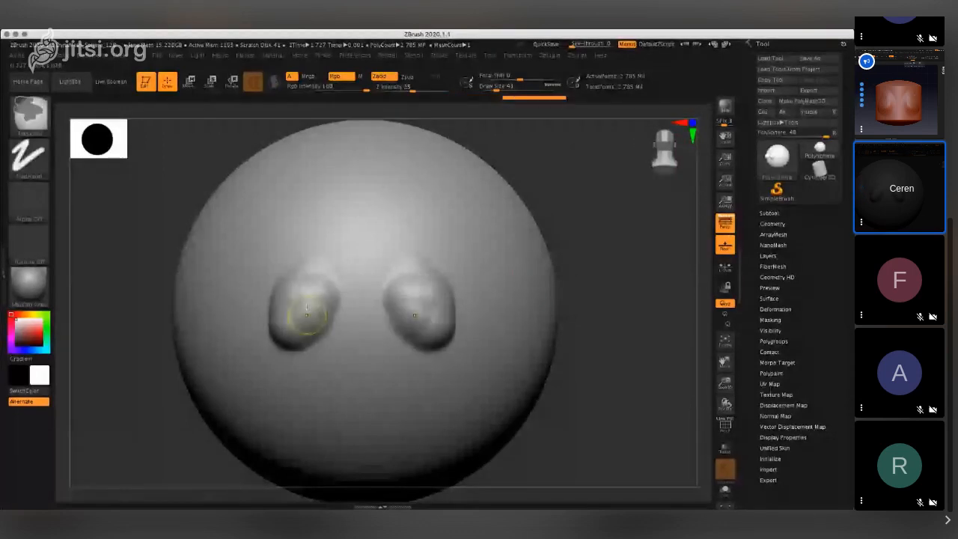
key(ctrl+z)
click(500, 89)
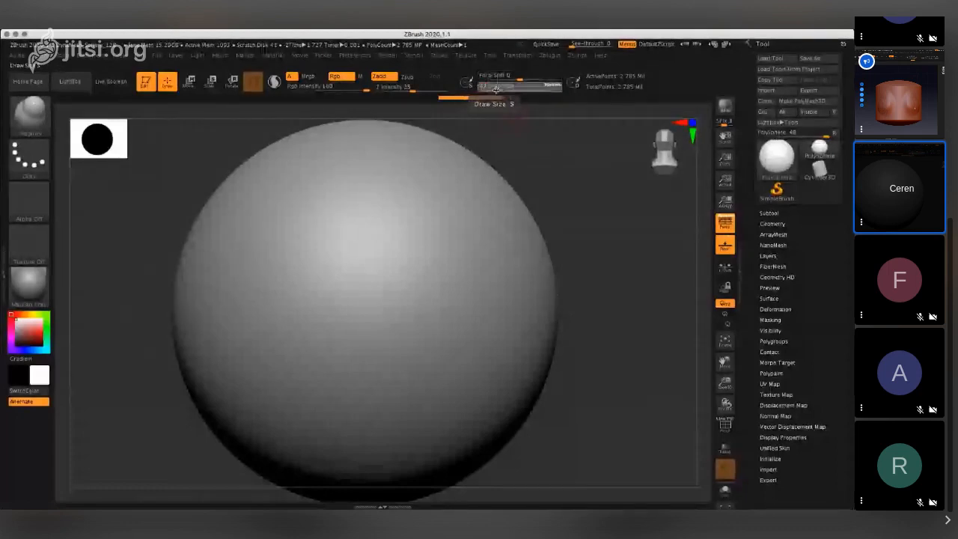
mouse_move(310, 288)
mouse_down()
mouse_move(291, 332)
mouse_move(296, 317)
mouse_up()
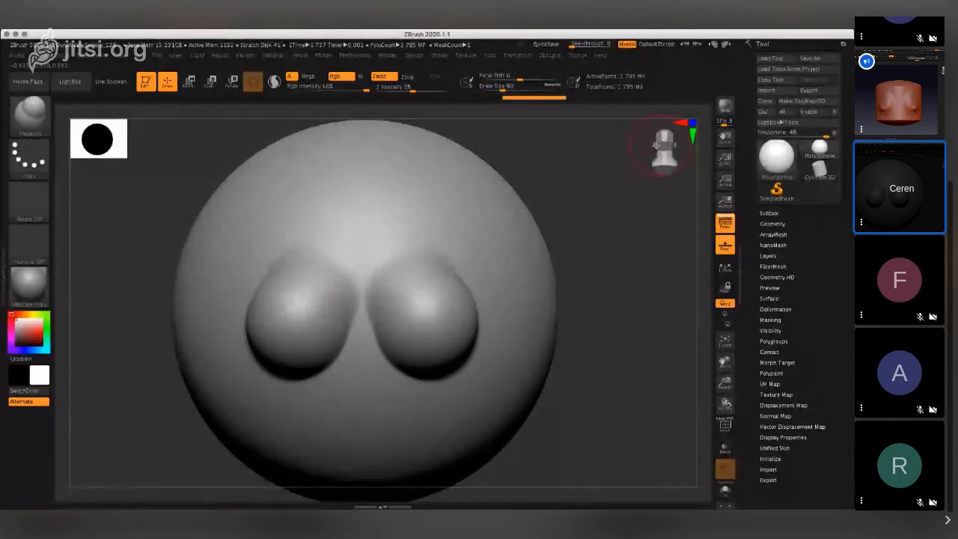
mouse_move(656, 145)
mouse_down()
mouse_move(642, 146)
mouse_move(672, 158)
mouse_move(662, 147)
mouse_up()
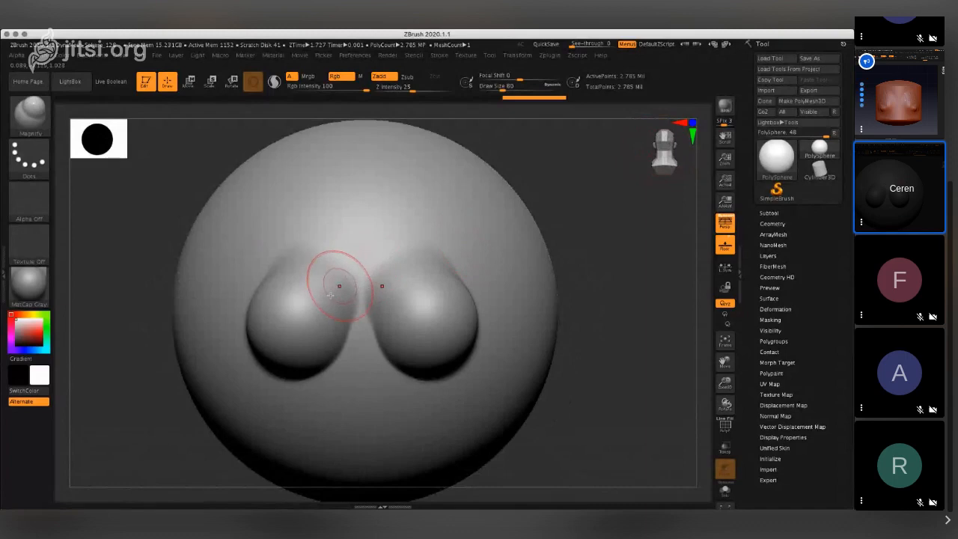
- Carve creases along the upper outer edges and the cleavage of the breast forms with the DamStandard brush, undoing the first misplaced stroke
click(34, 112)
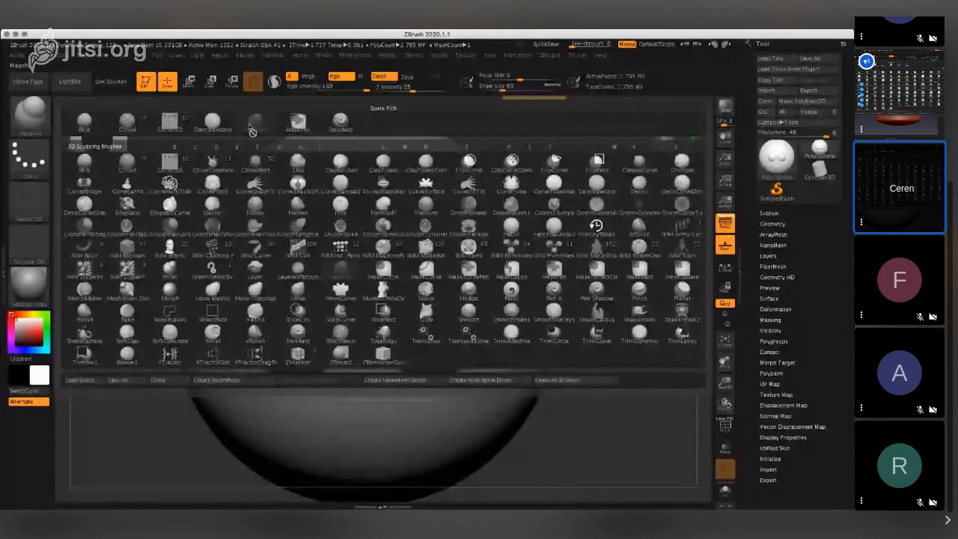
click(212, 122)
drag(281, 294, 315, 305)
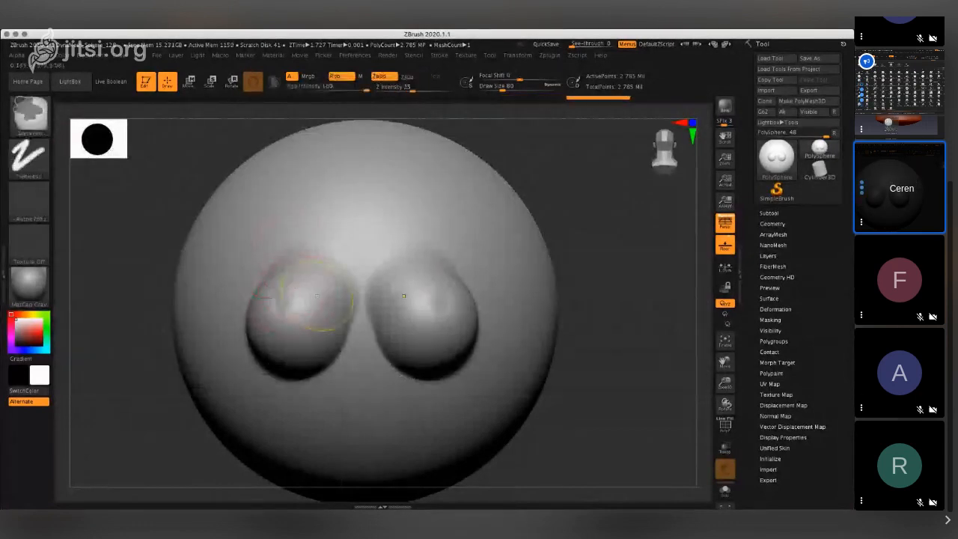
key(ctrl+z)
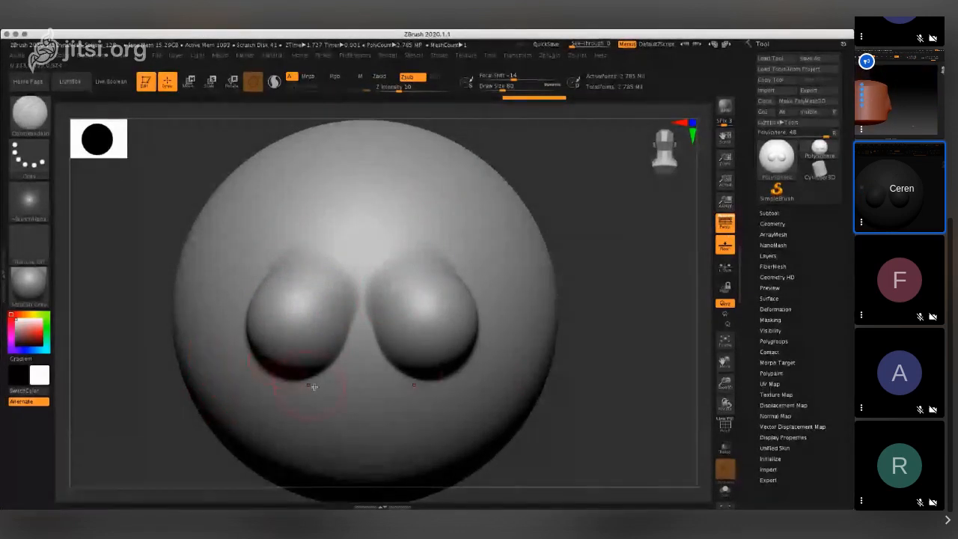
drag(274, 264, 301, 238)
mouse_move(344, 333)
mouse_down()
mouse_move(359, 285)
mouse_move(353, 319)
mouse_up()
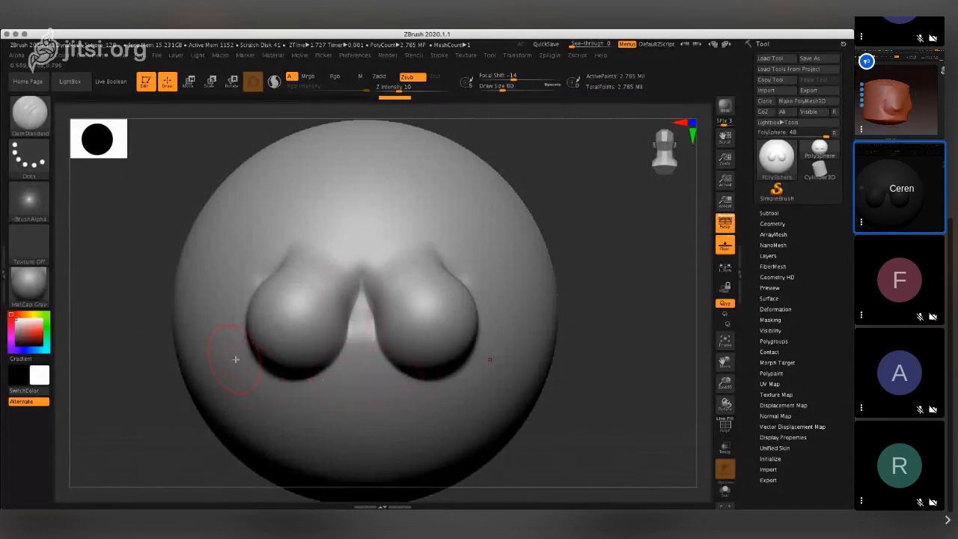
key(ctrl)
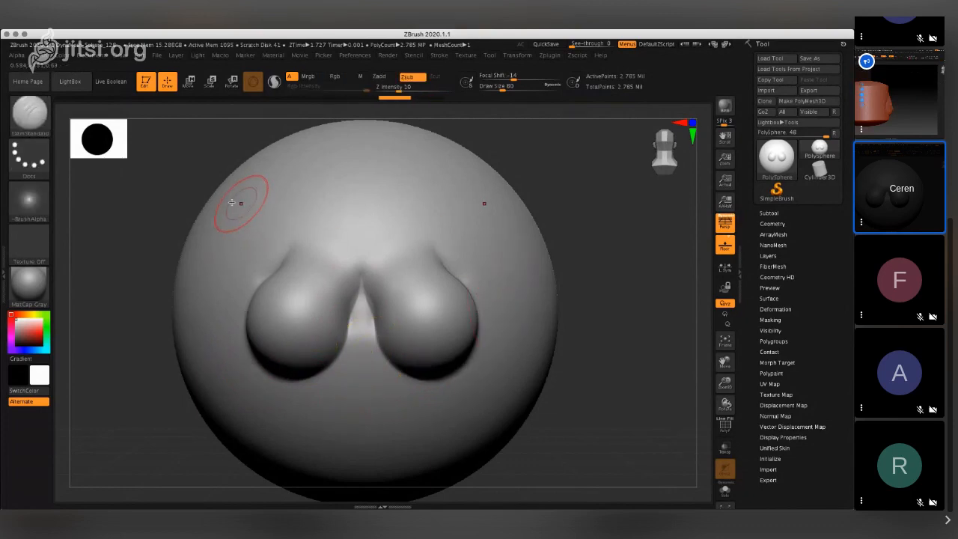
- Nudge the lower outer edge of the breast forms with the Move Elastic brush and check the shape from the side
click(30, 116)
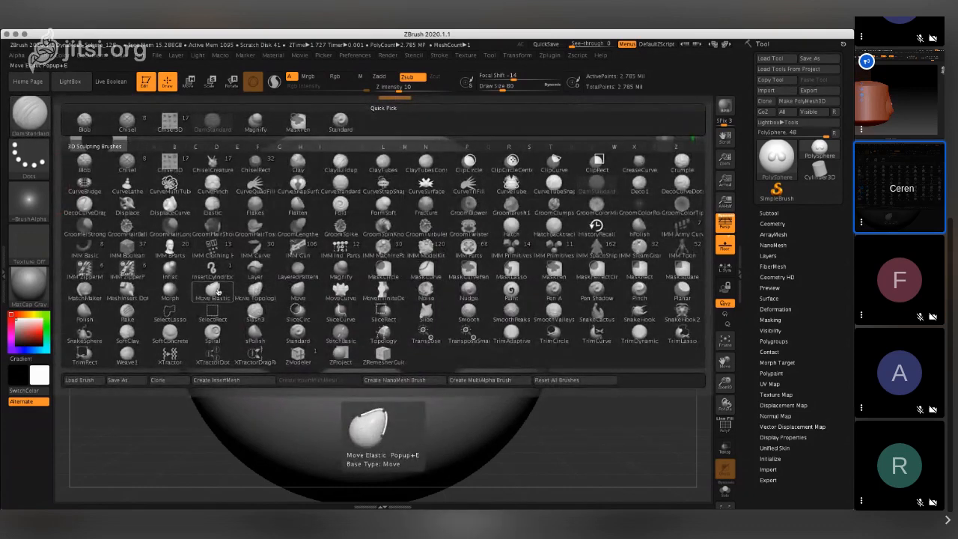
click(217, 292)
mouse_move(459, 360)
mouse_down()
mouse_move(442, 333)
mouse_move(442, 349)
mouse_up()
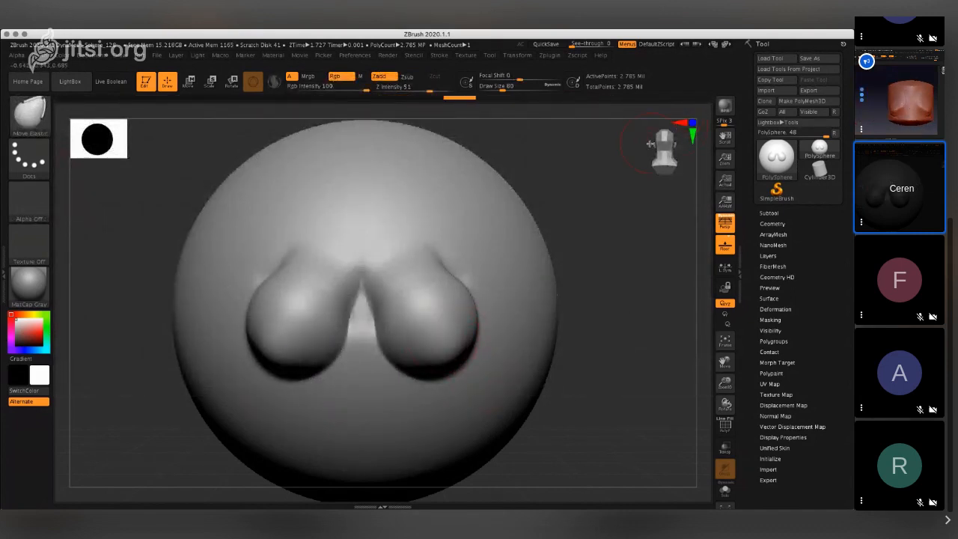
drag(651, 144, 641, 145)
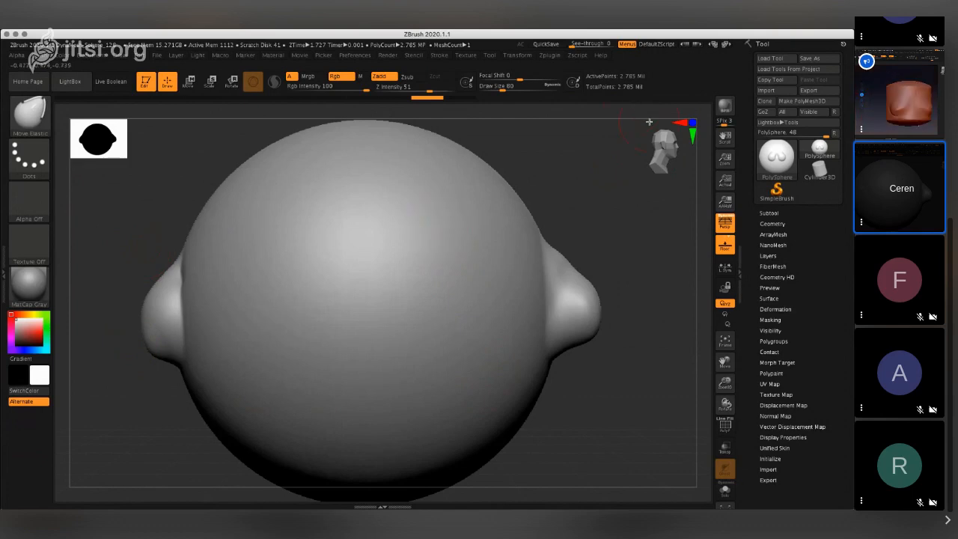
drag(650, 142, 679, 137)
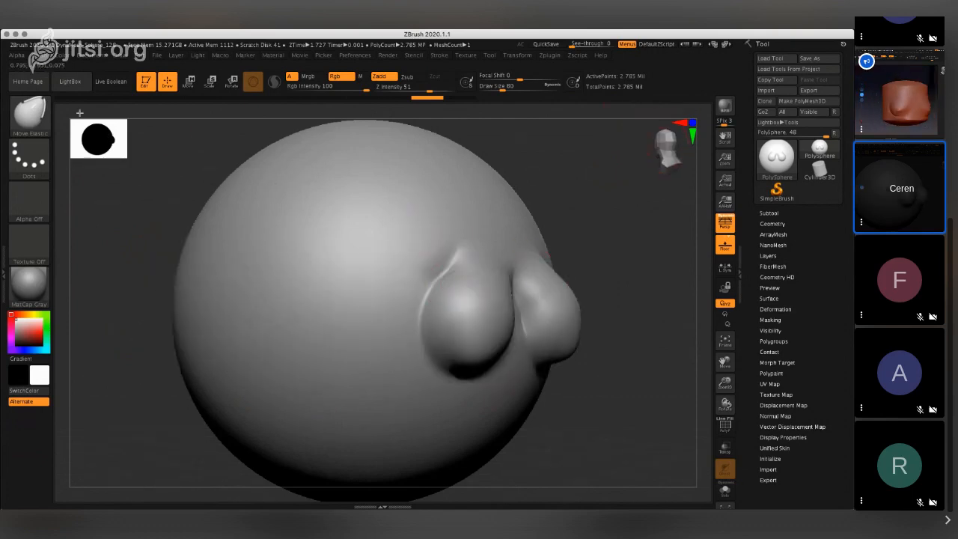
- Pick the IMM ZipperP brush and show the Cylinder3D mesh in full on the canvas in place of the sphere
click(32, 118)
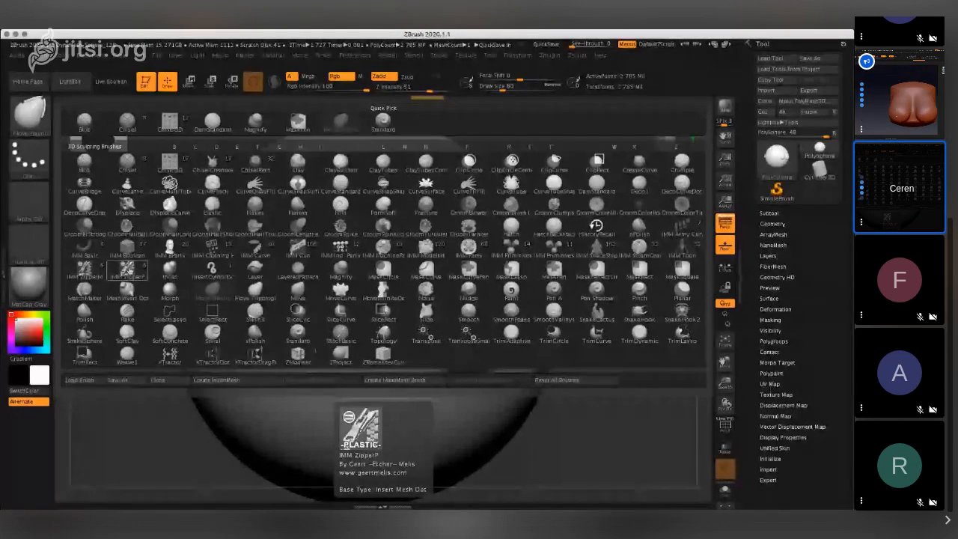
click(127, 270)
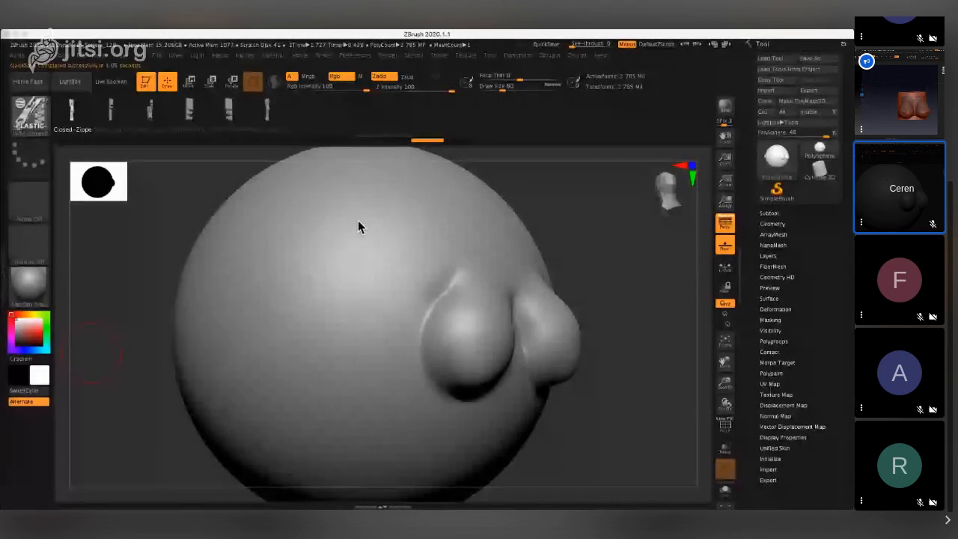
click(823, 169)
click(779, 160)
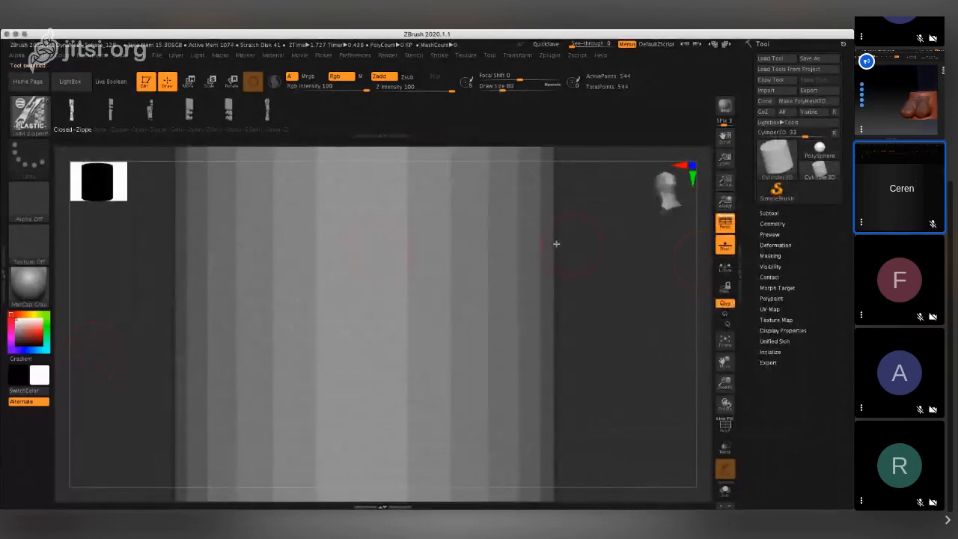
drag(556, 242, 466, 239)
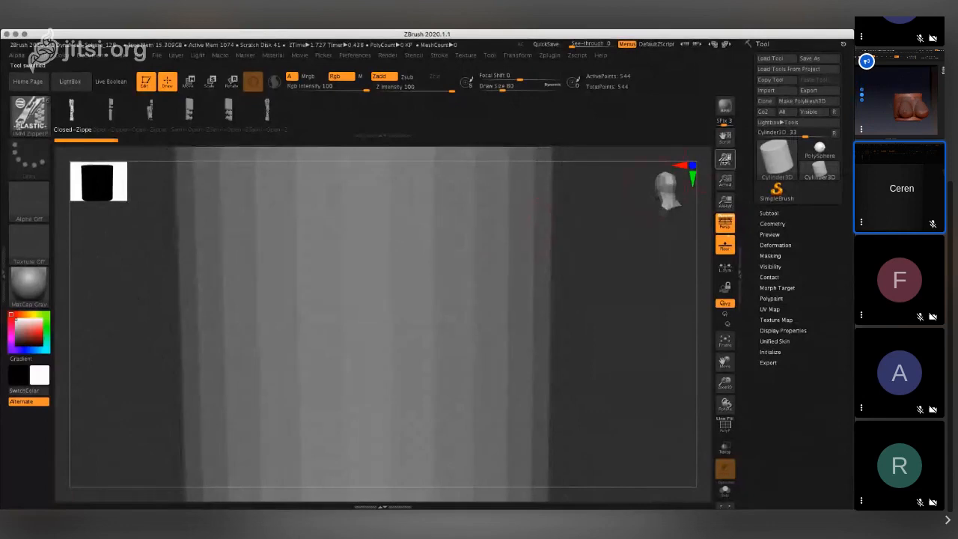
drag(725, 160, 595, 220)
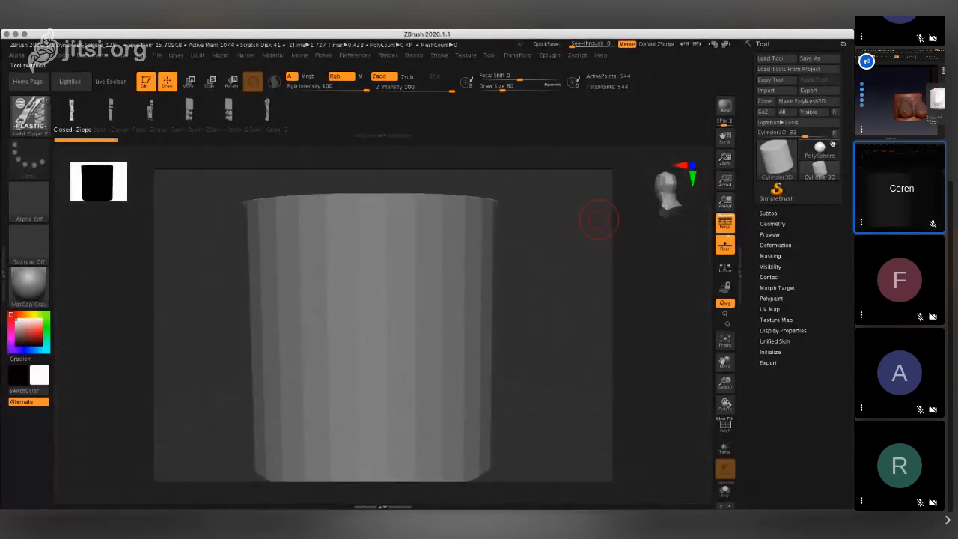
click(819, 167)
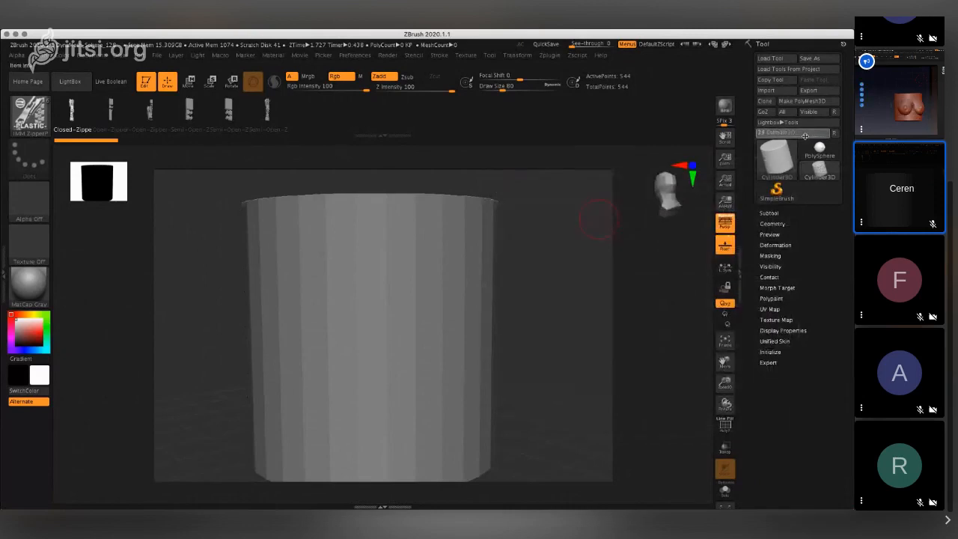
mouse_move(784, 166)
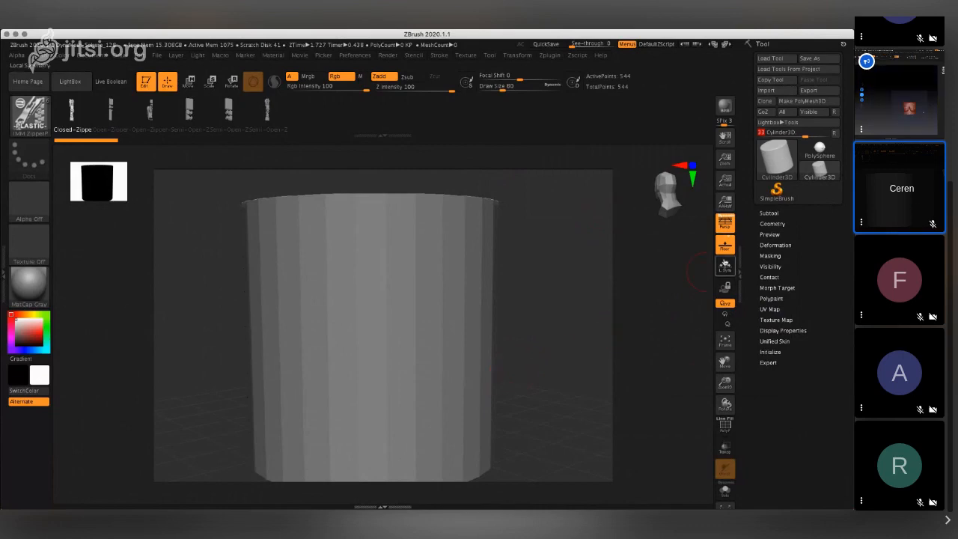
- Try the Optimize geometry option twice on the cylinder and undo both mesh reductions
click(772, 224)
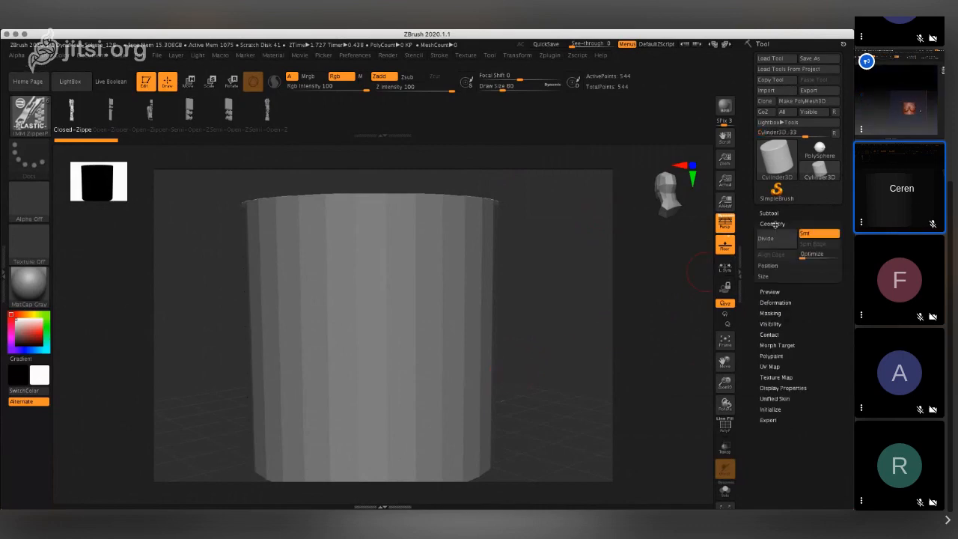
click(809, 257)
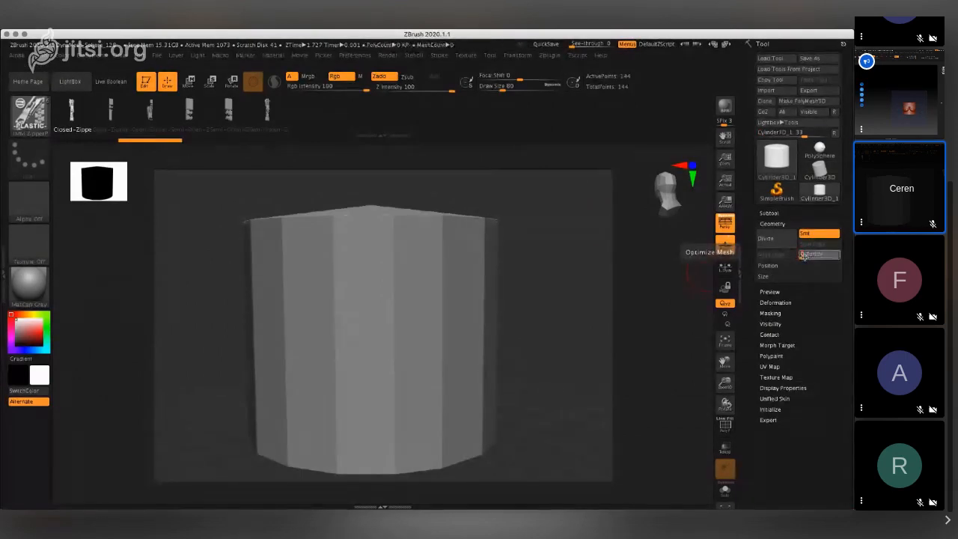
click(802, 255)
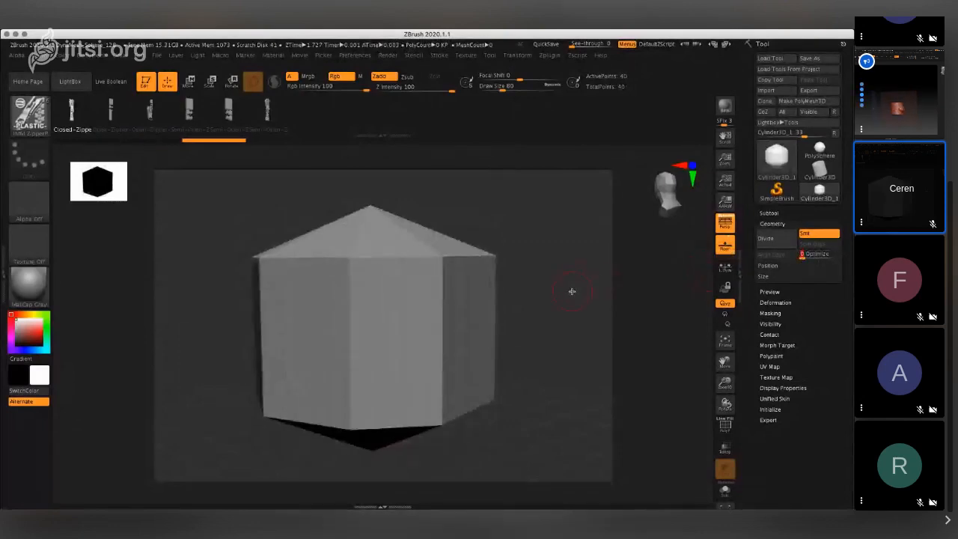
key(super+z)
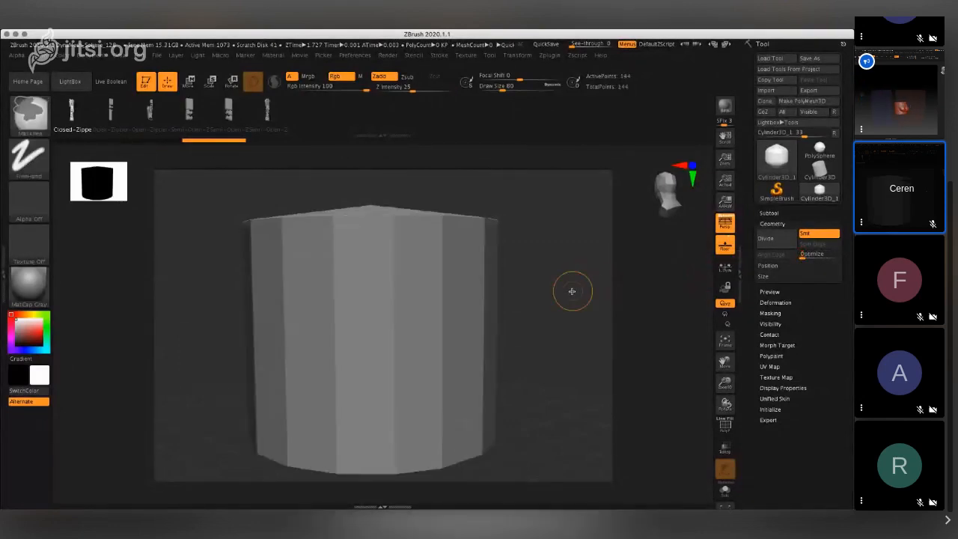
key(super+z)
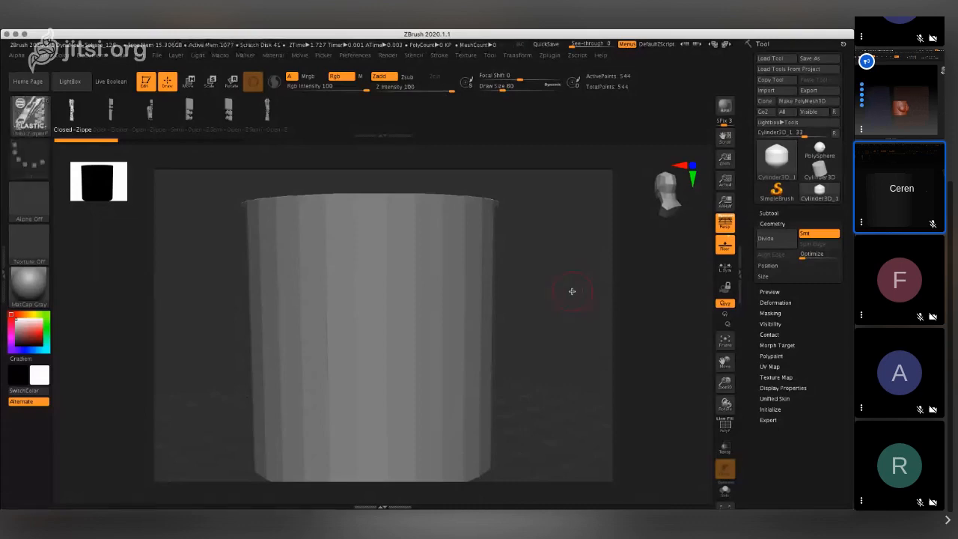
key(ctrl)
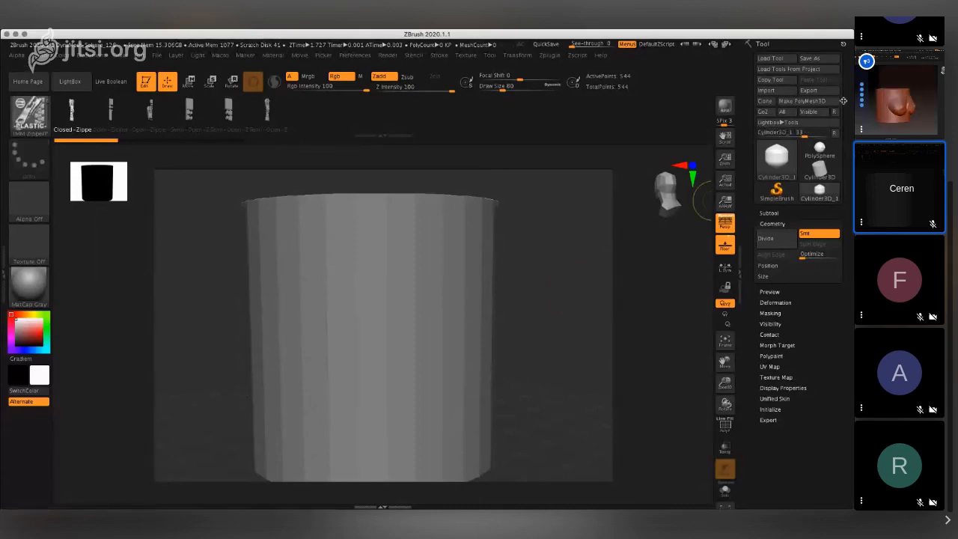
- Reselect the Cylinder3D mesh, switch back to the sculpted PolySphere and turn it so the breast forms face forward
click(774, 159)
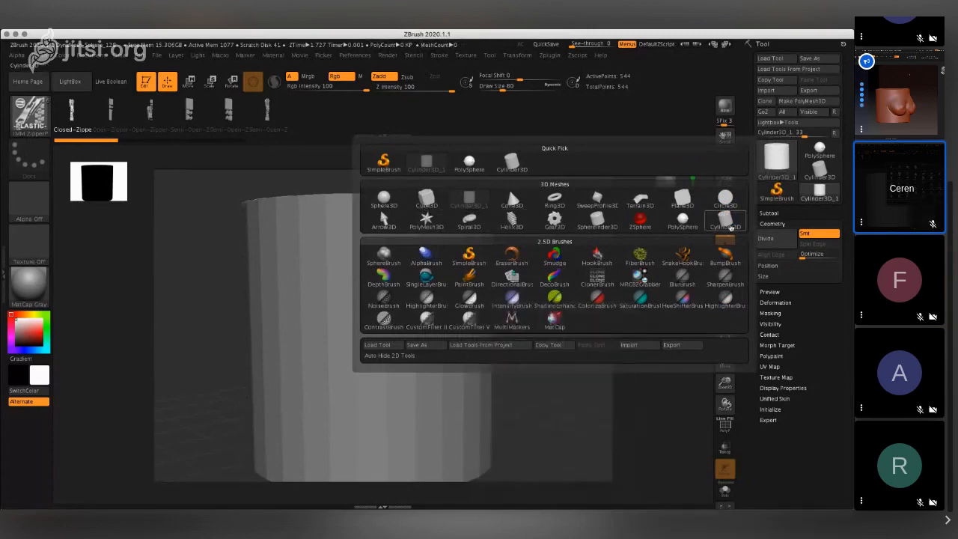
click(784, 188)
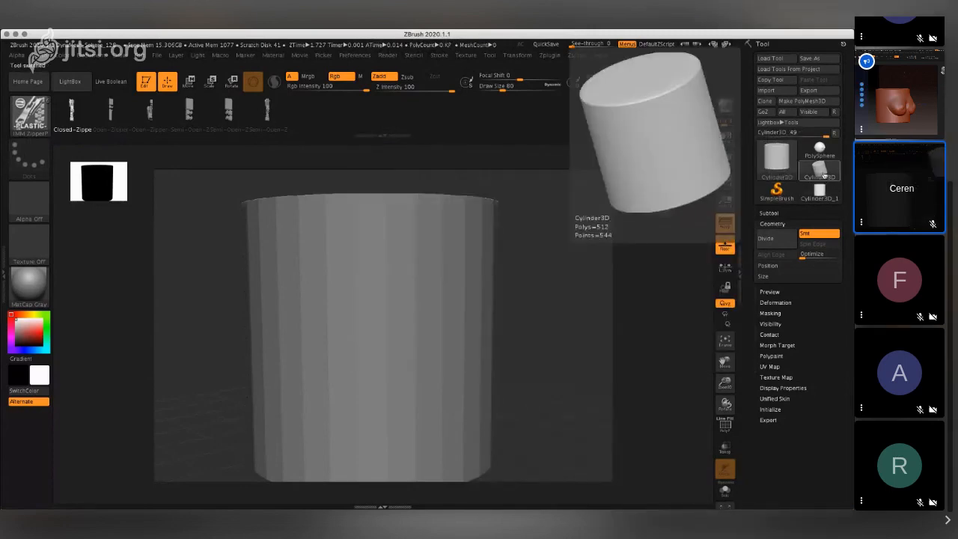
click(820, 152)
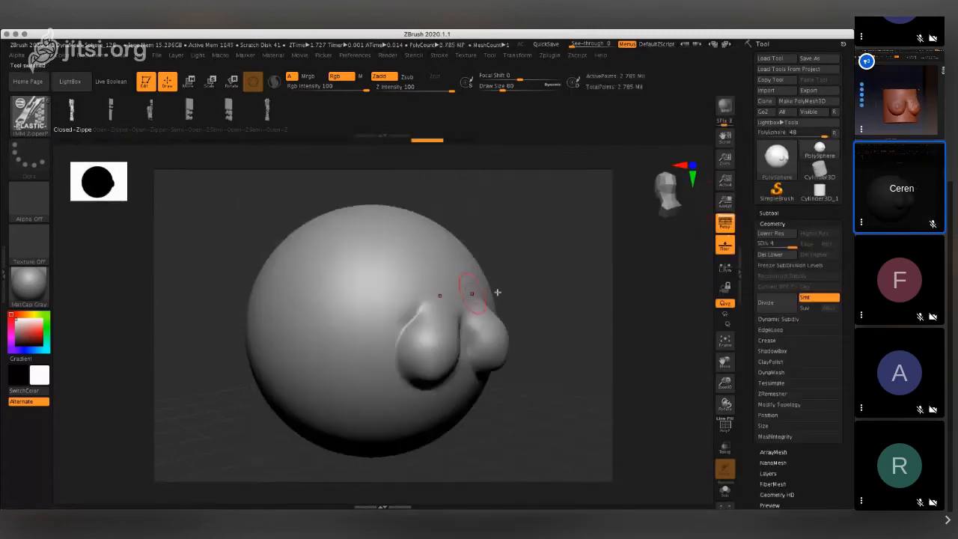
drag(653, 183, 673, 186)
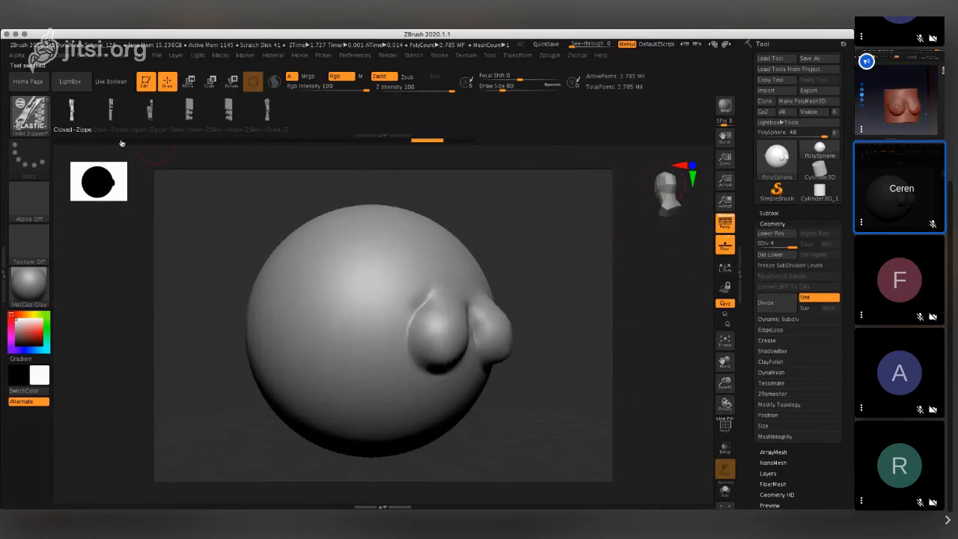
key(b)
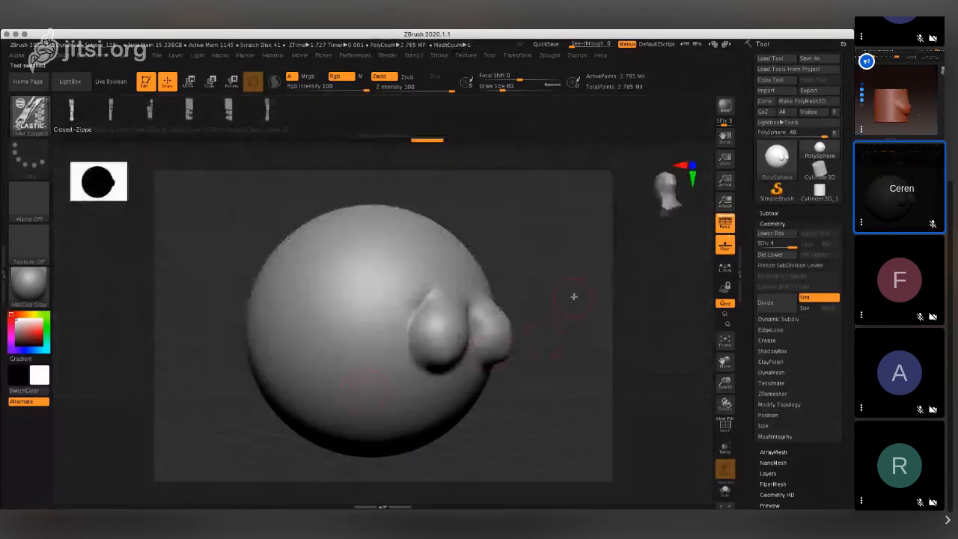
click(665, 187)
click(665, 188)
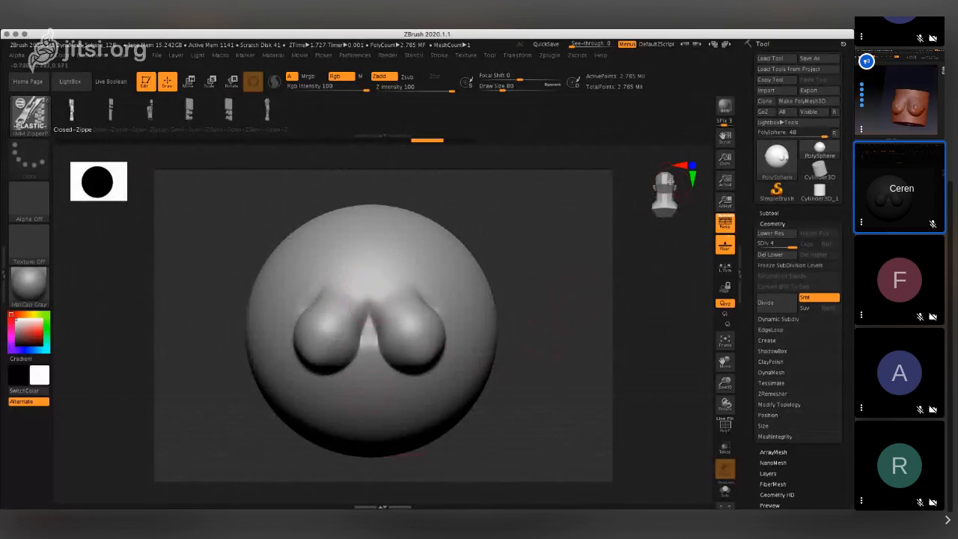
- Try the Move Elastic brush on the outer sides of the sphere and undo all the strokes
click(41, 128)
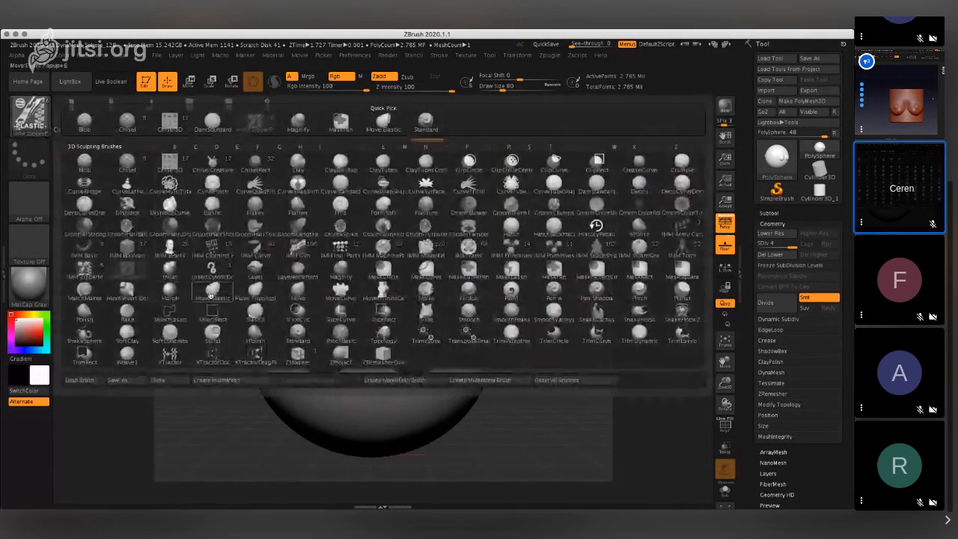
click(256, 301)
drag(255, 302, 279, 306)
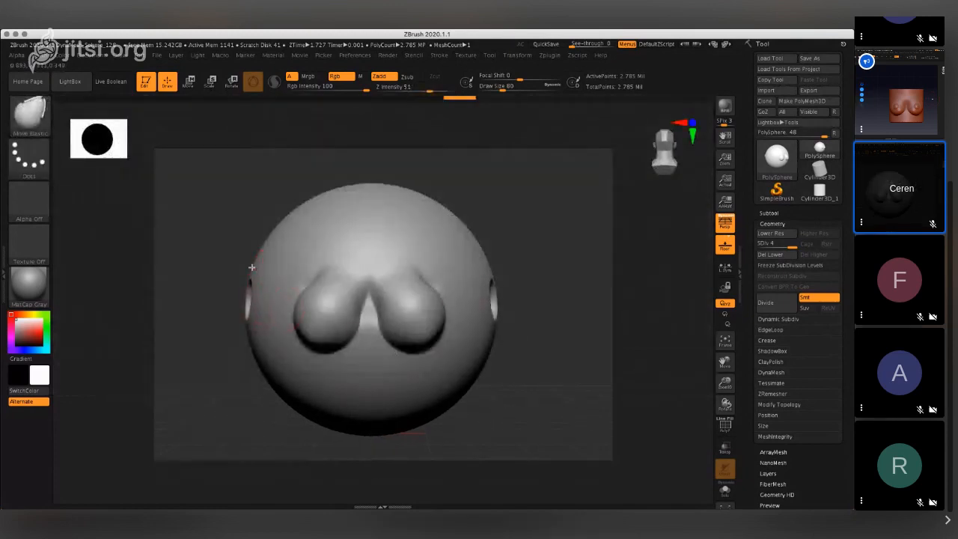
mouse_move(253, 270)
mouse_down()
mouse_move(279, 275)
mouse_move(288, 255)
mouse_up()
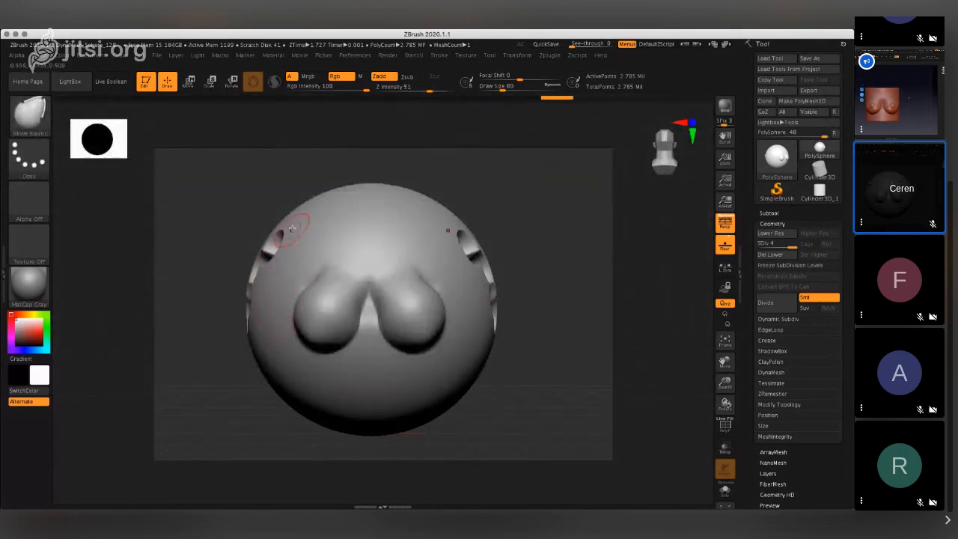
key(ctrl)
key(ctrl+z)
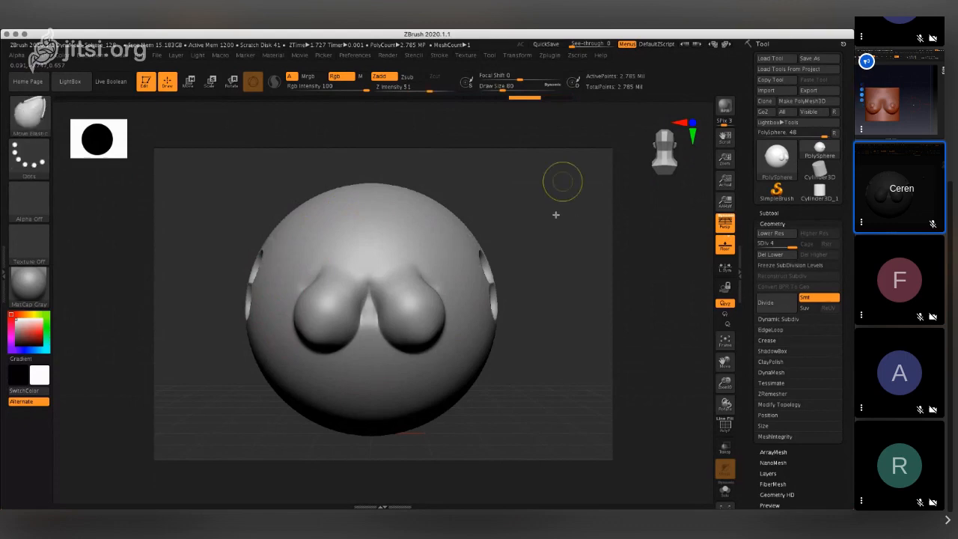
key(ctrl+z)
key(ctrl+z)
key(ctrl+z)
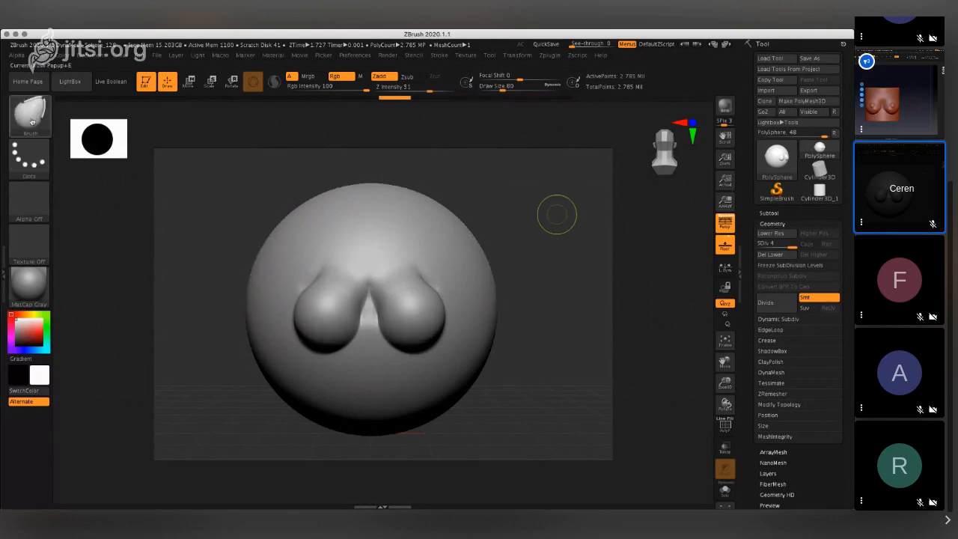
- Try the Topology brush on the outer edge of the sculpted sphere in place of Move Elastic
click(30, 116)
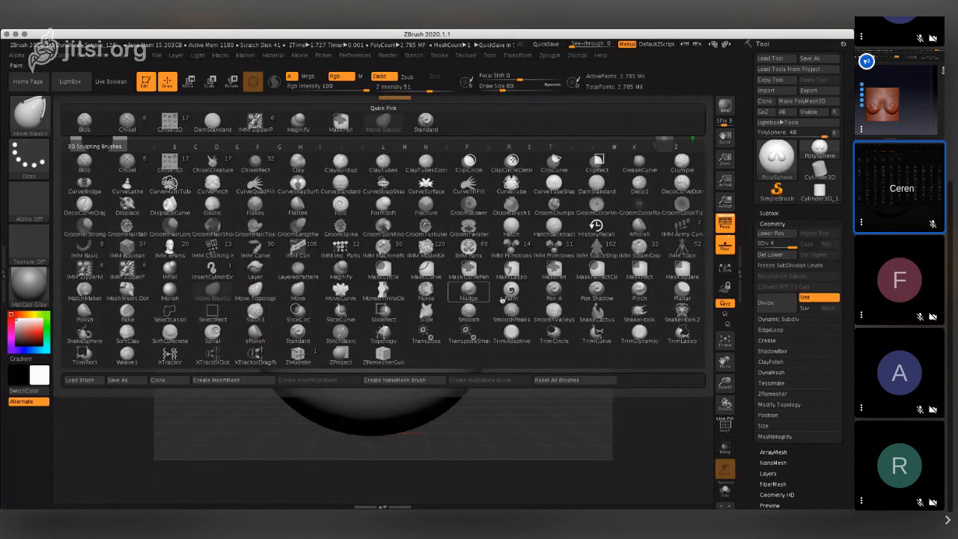
mouse_move(521, 299)
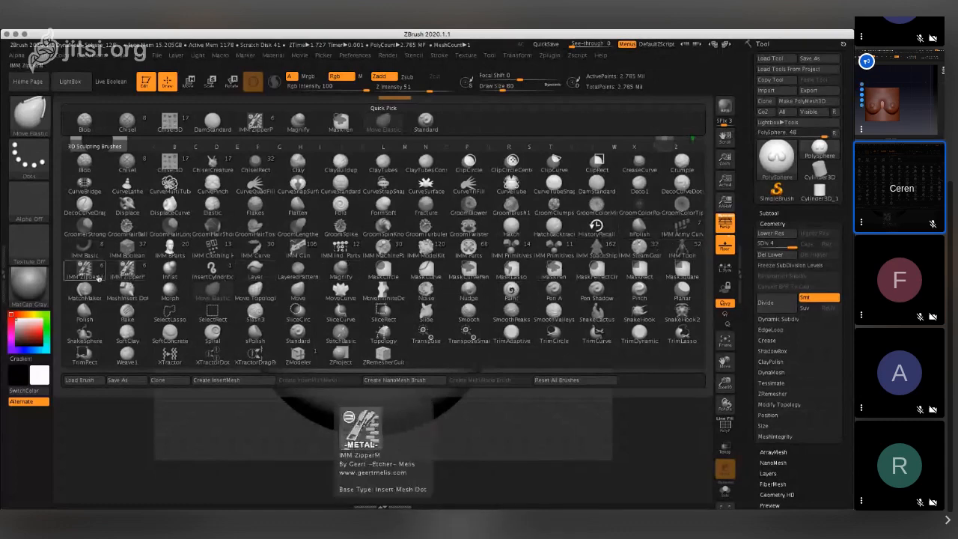
click(223, 293)
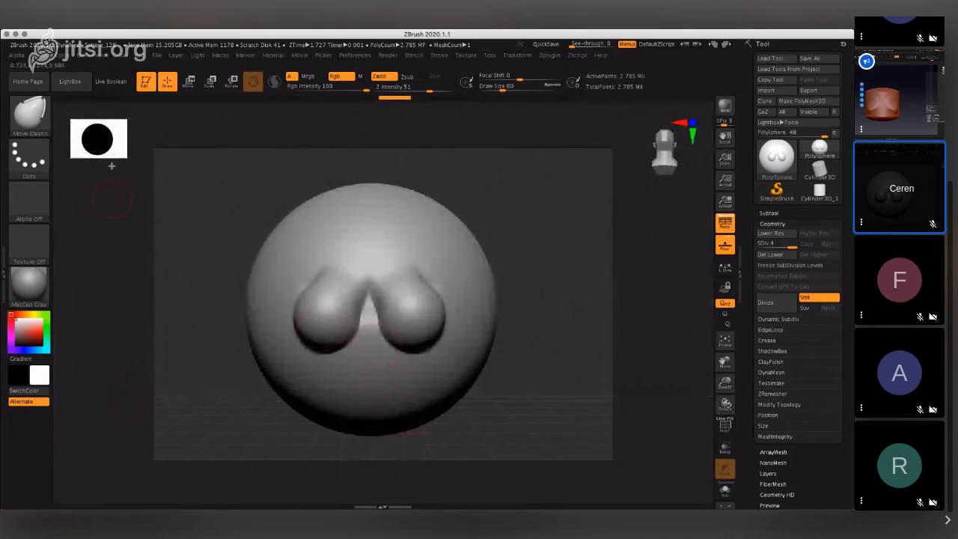
click(41, 117)
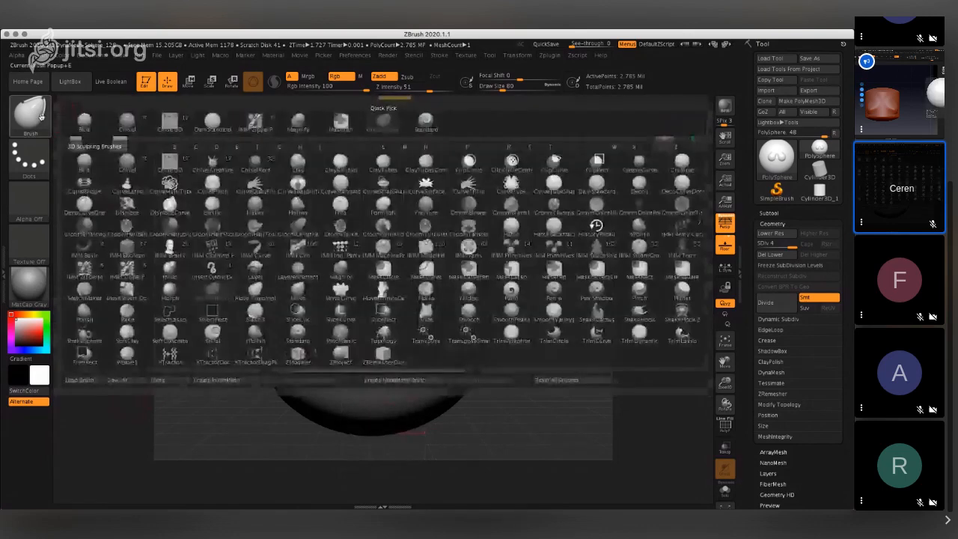
click(379, 338)
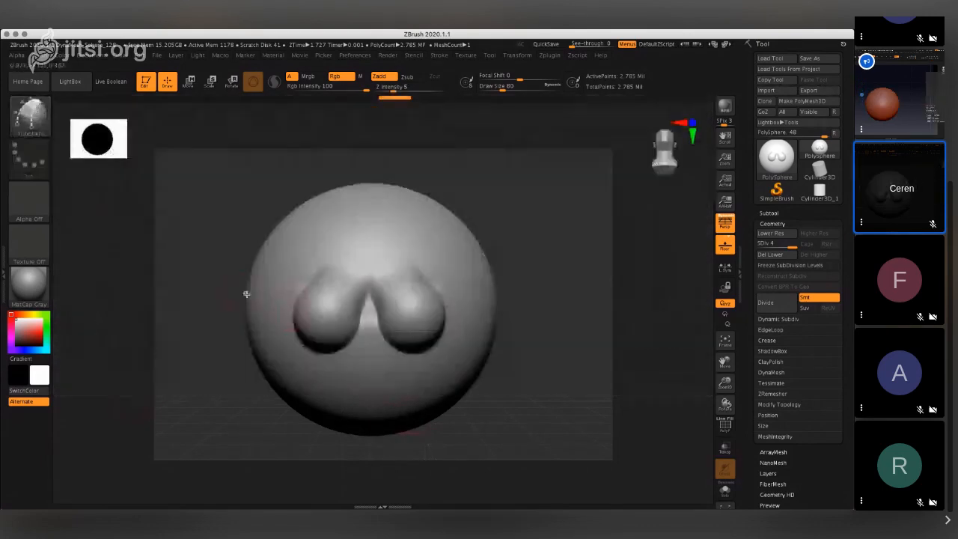
click(246, 294)
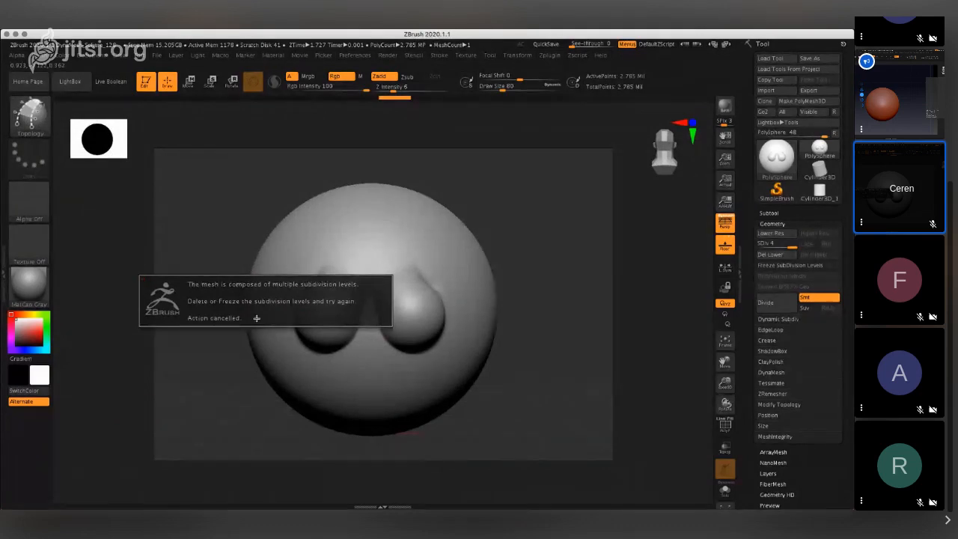
click(256, 318)
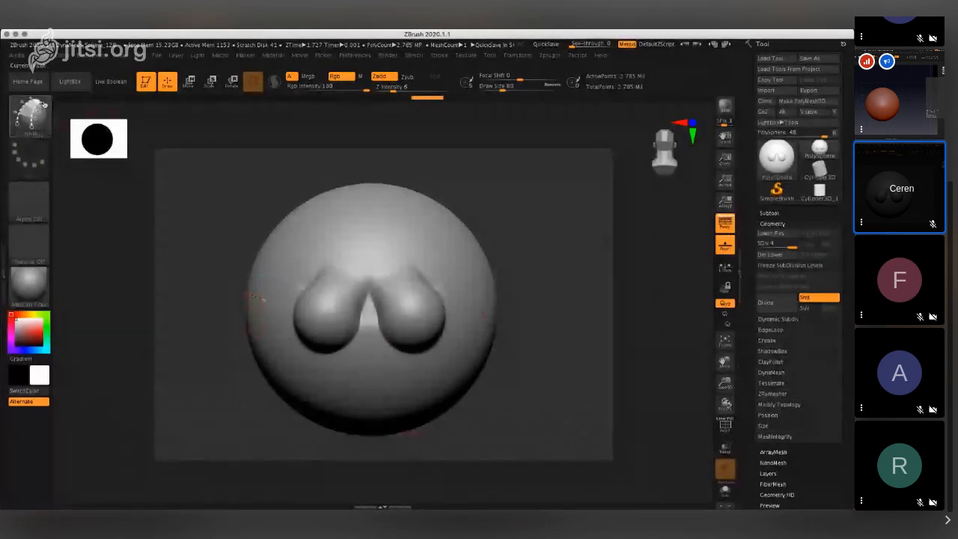
- Pick the Elastic brush, try symmetrical strokes around the breast forms and undo them
click(32, 117)
click(219, 208)
click(258, 289)
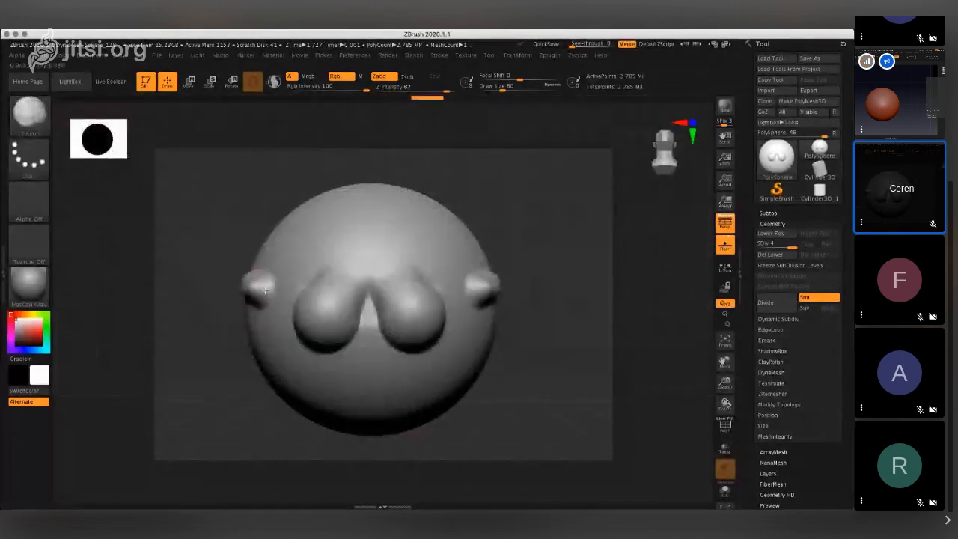
mouse_move(260, 311)
mouse_down()
mouse_move(334, 387)
mouse_move(483, 331)
mouse_move(420, 245)
mouse_move(401, 254)
mouse_up()
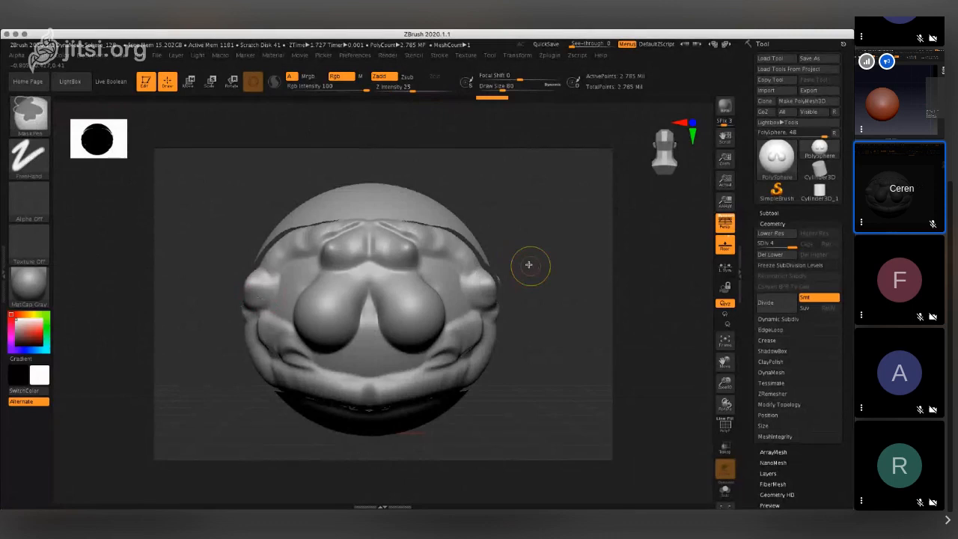
key(ctrl+z)
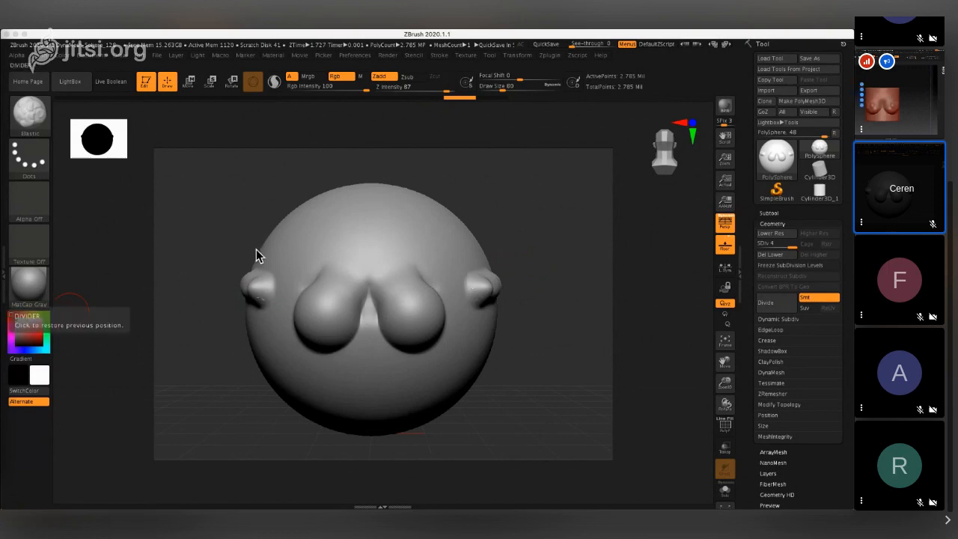
key(ctrl+z)
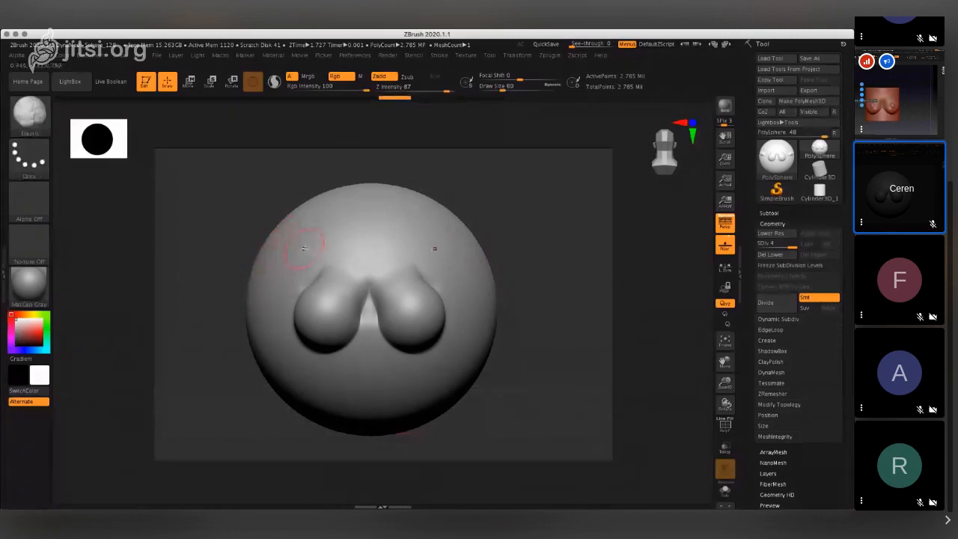
drag(288, 249, 299, 235)
key(ctrl+z)
- Raise two symmetrical pairs of Elastic bumps on the sphere's upper sides and undo the extra one at top centre
click(463, 266)
click(423, 245)
click(380, 225)
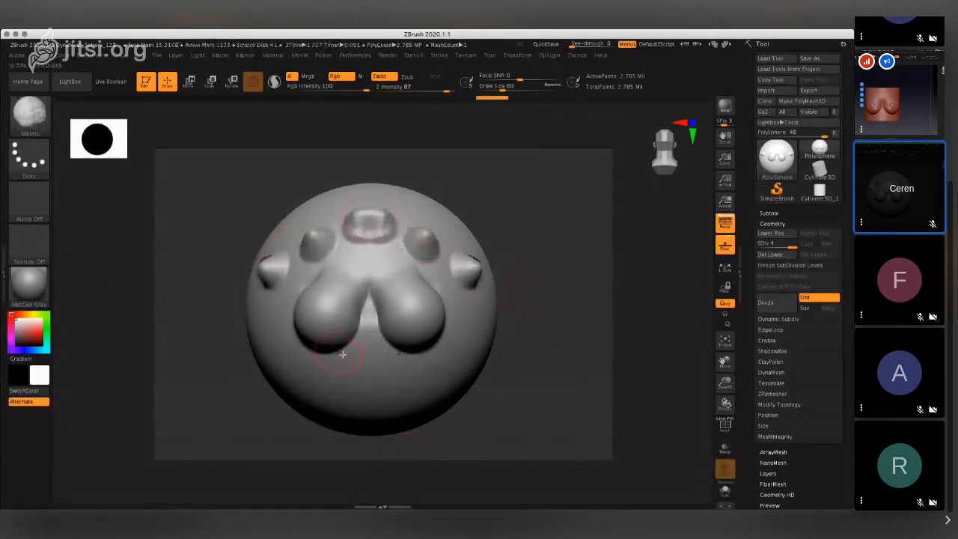
key(ctrl+z)
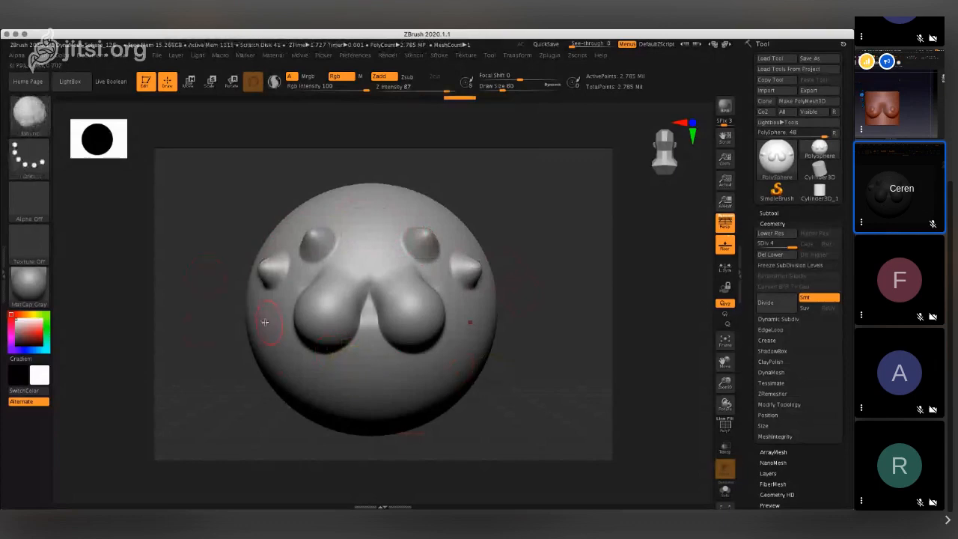
- Raise symmetrical Elastic bumps down the sphere's sides and along its underside, redoing the ridges at the bottom centre
click(270, 315)
click(278, 362)
click(309, 388)
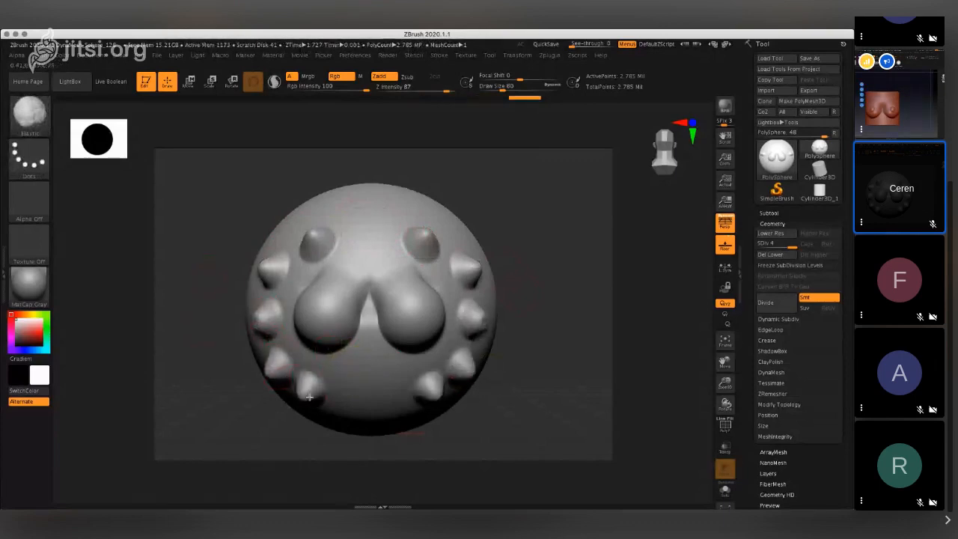
click(339, 397)
click(369, 416)
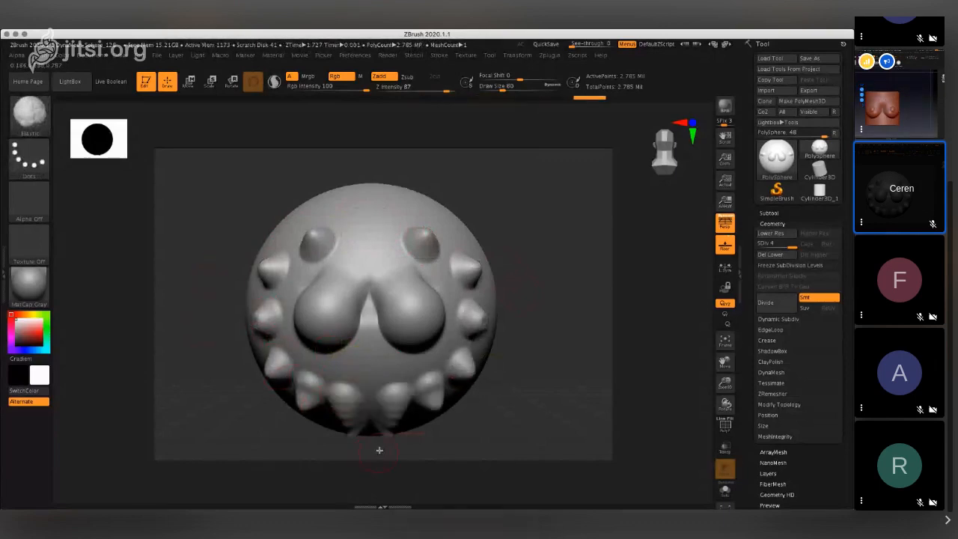
key(ctrl+z)
drag(388, 392, 390, 434)
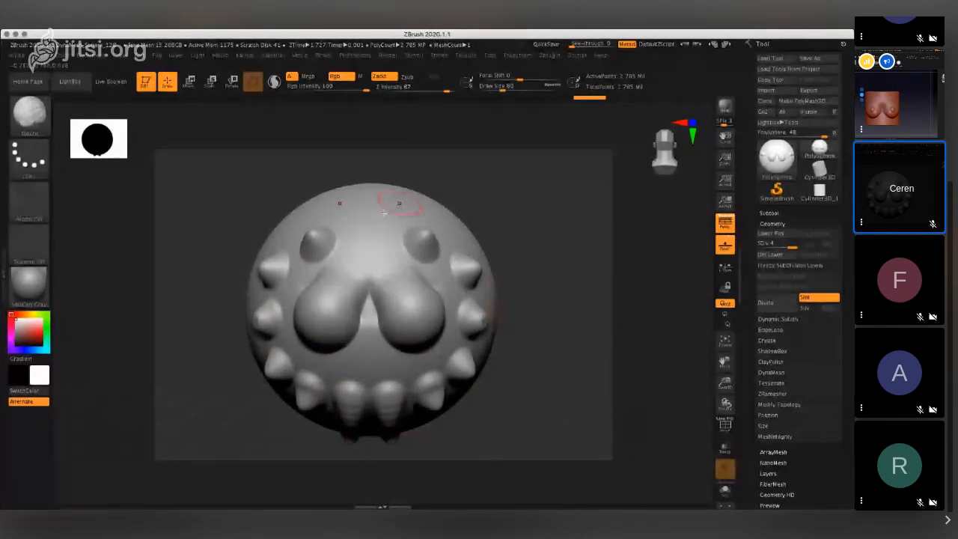
- Build up a ridged crest over the sphere's top centre and a raised bump between the breast forms with Elastic
drag(368, 232, 384, 138)
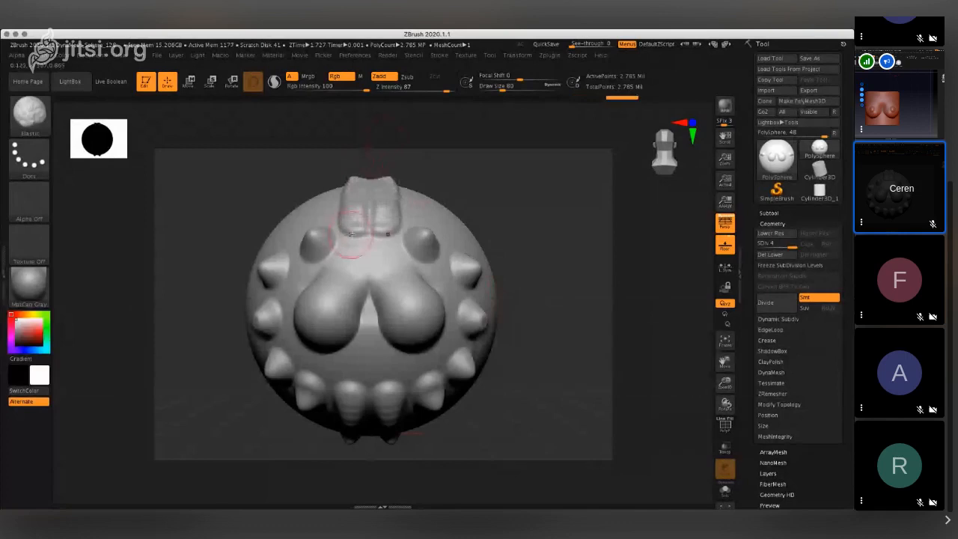
drag(363, 234, 376, 158)
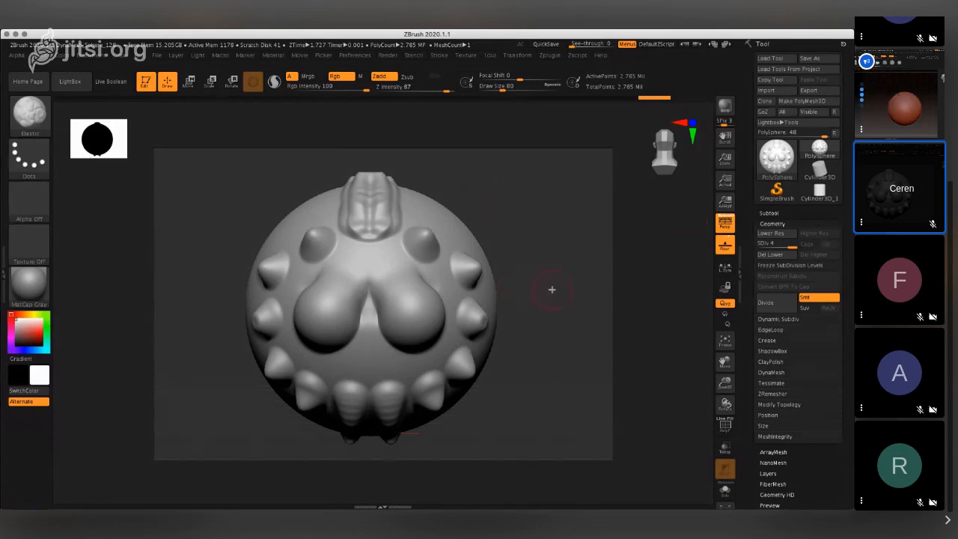
drag(551, 290, 479, 295)
click(671, 146)
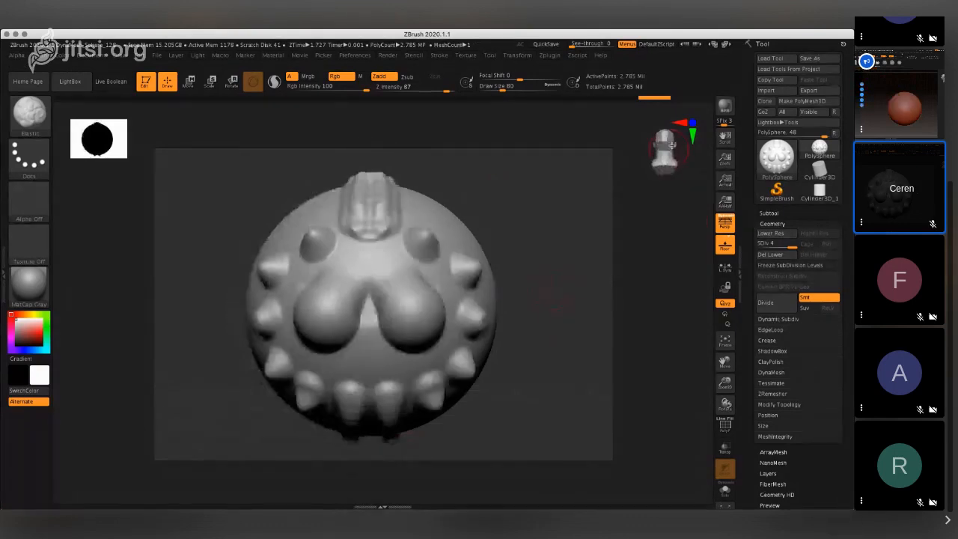
click(368, 308)
mouse_move(368, 308)
mouse_down()
mouse_move(369, 336)
mouse_move(372, 279)
mouse_up()
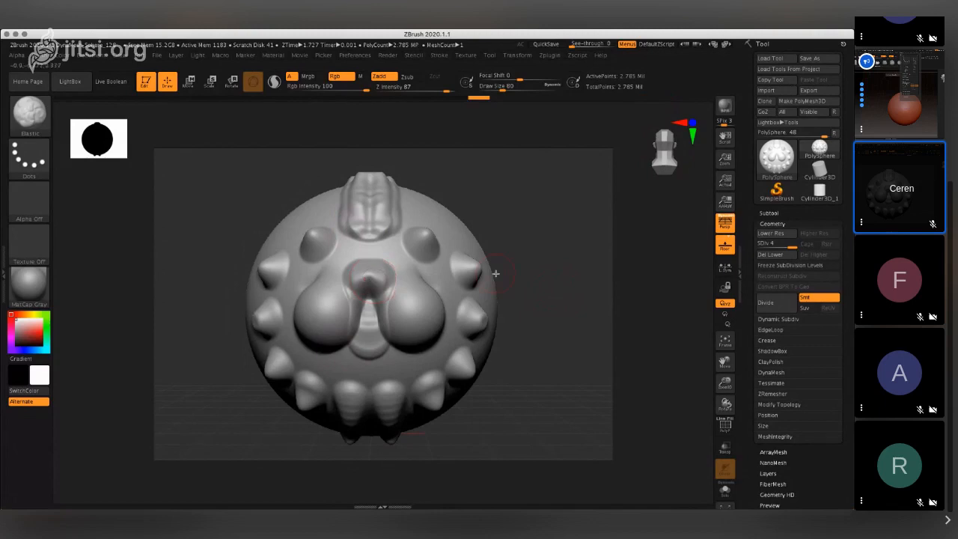
- Switch to the Move brush, set Draw Size to 550 and push both sides of the sphere symmetrically inward
click(42, 114)
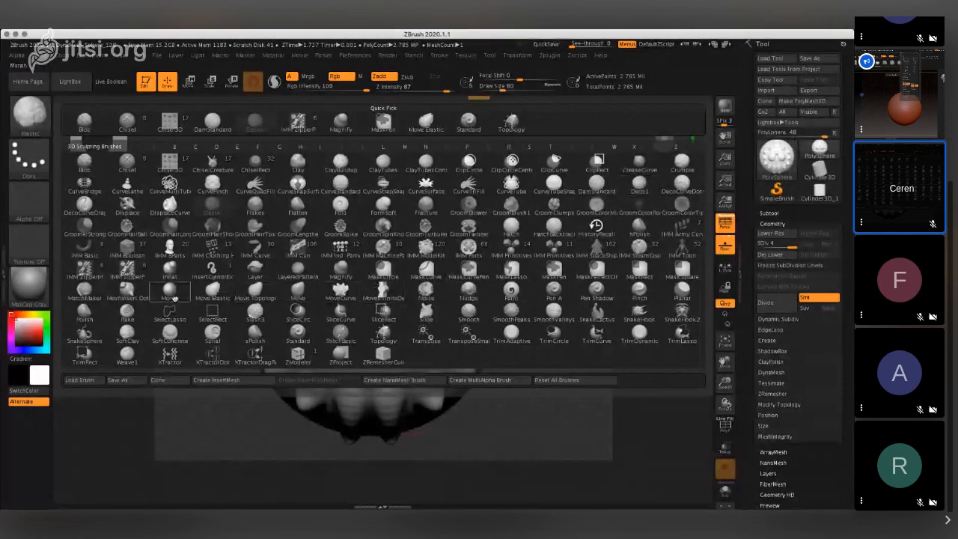
click(170, 291)
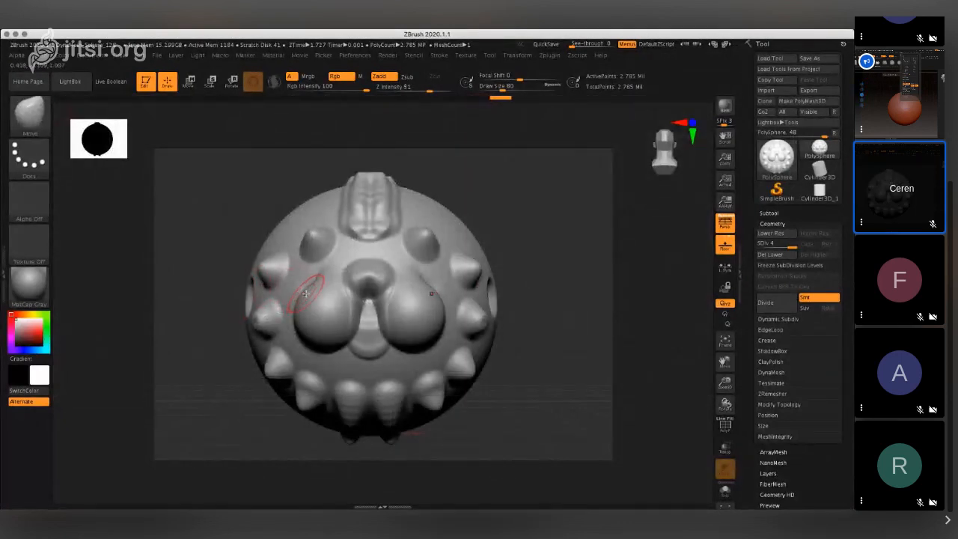
click(524, 86)
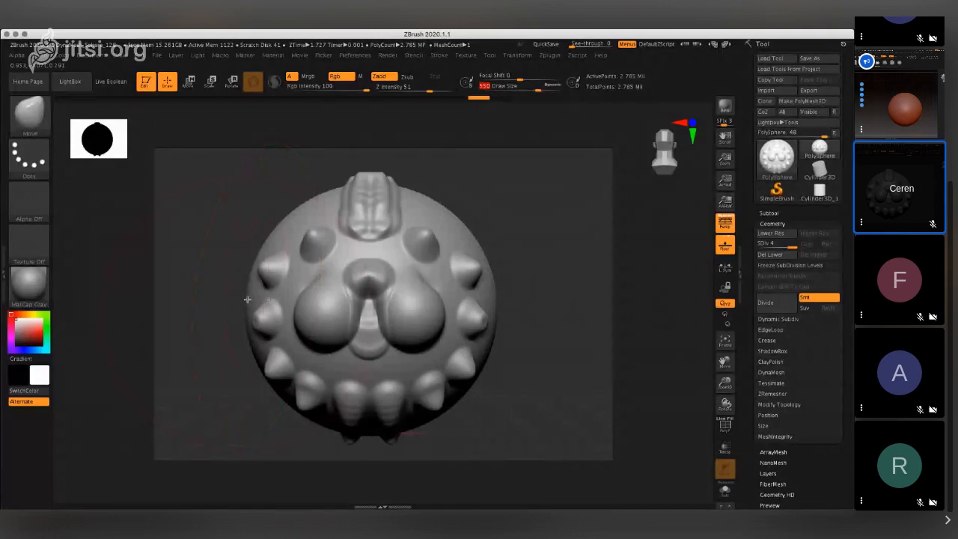
drag(252, 299, 324, 303)
key(ctrl+z)
key(ctrl+z)
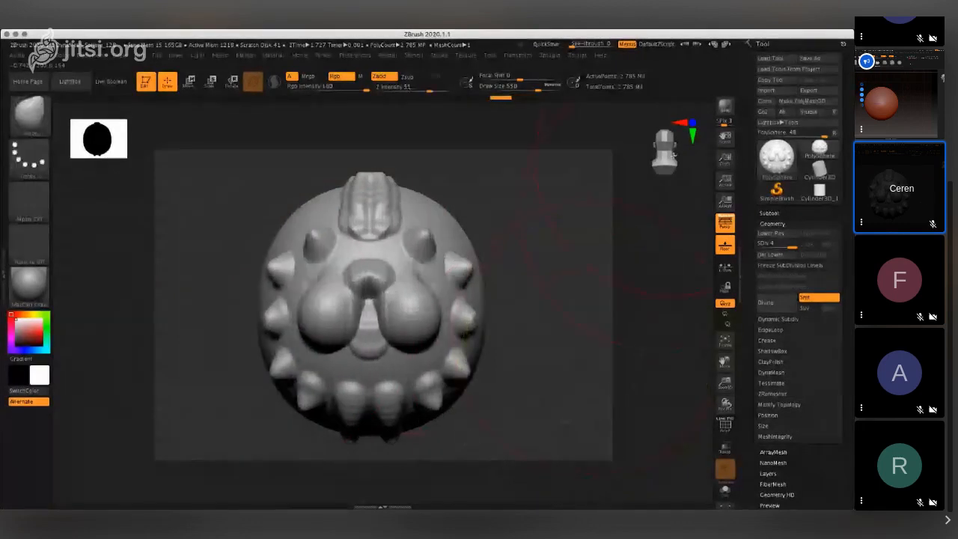
drag(673, 156, 653, 154)
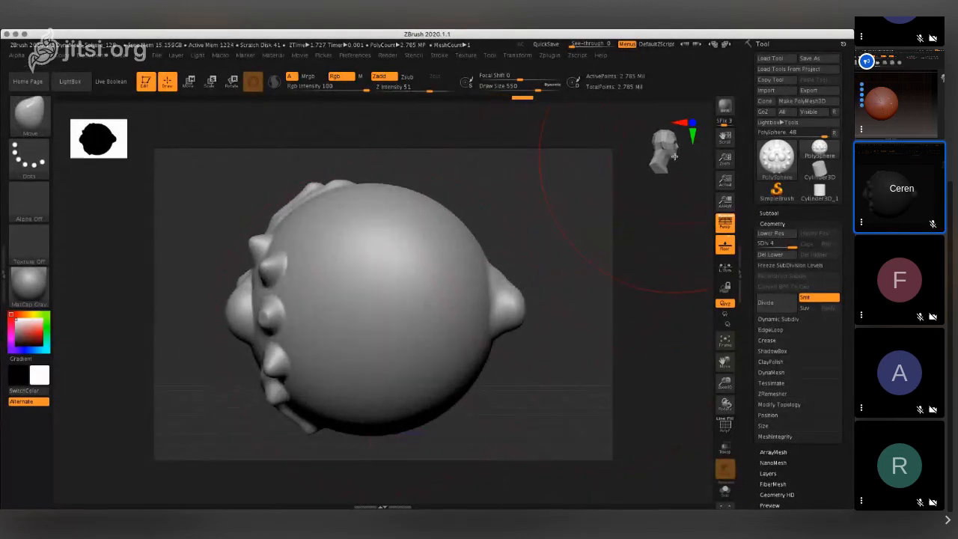
drag(665, 148, 624, 146)
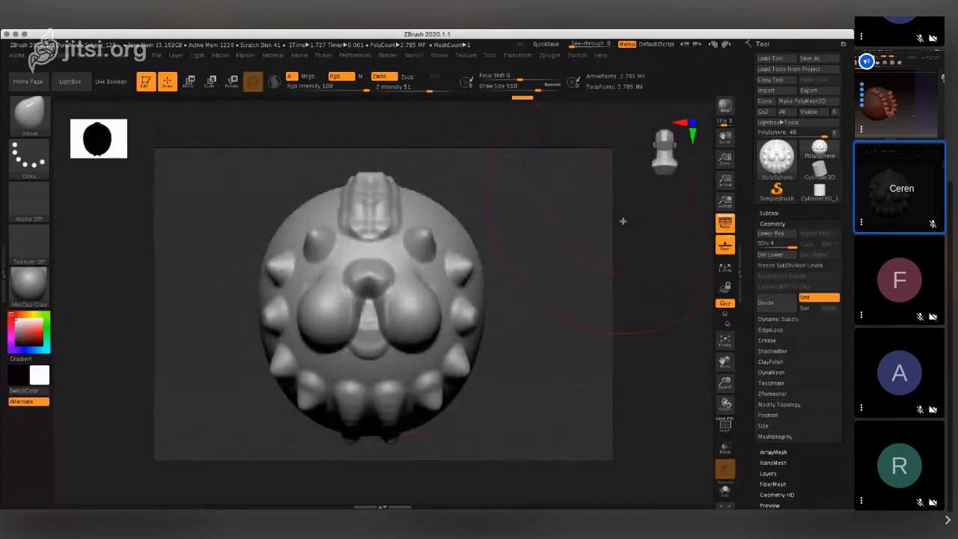
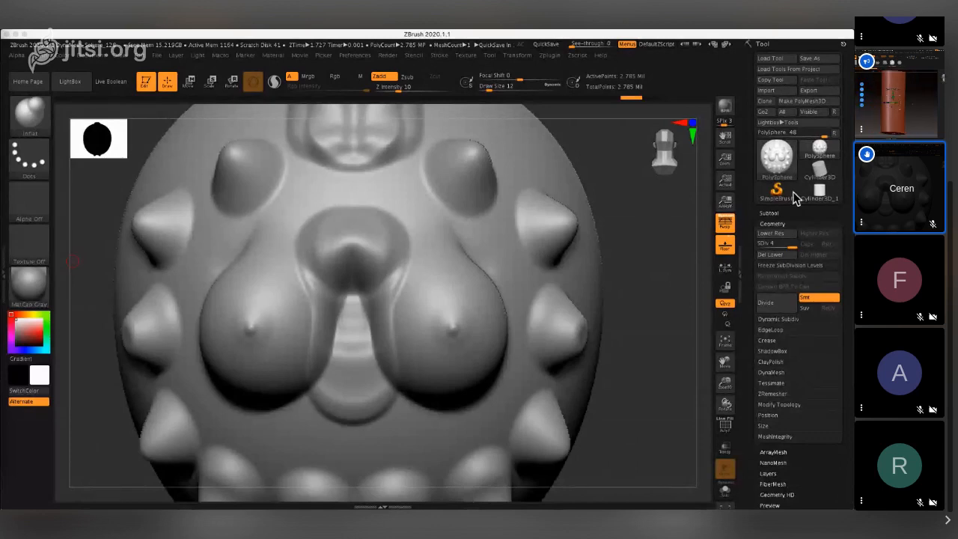
- Replace the sculpted sphere on the canvas with a new Sphereinder3D primitive
click(820, 191)
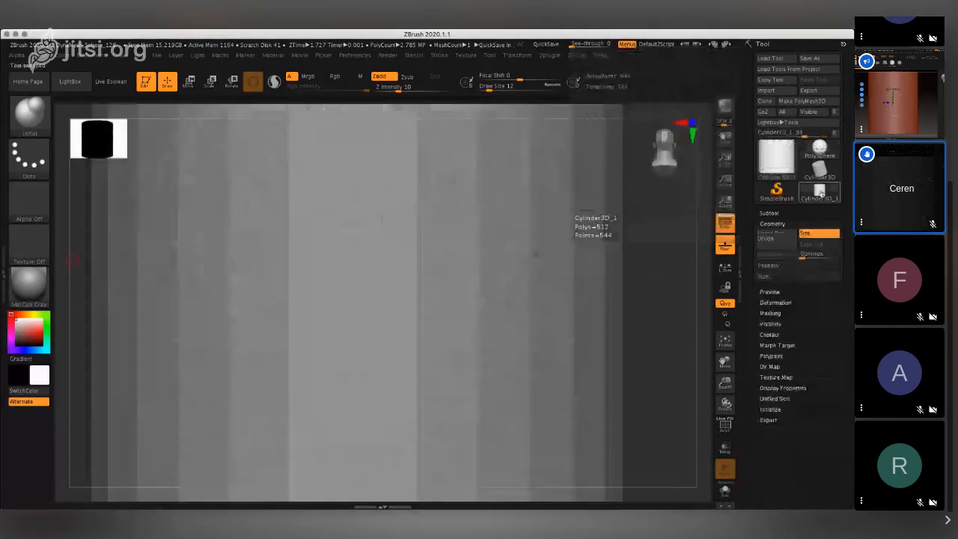
click(819, 170)
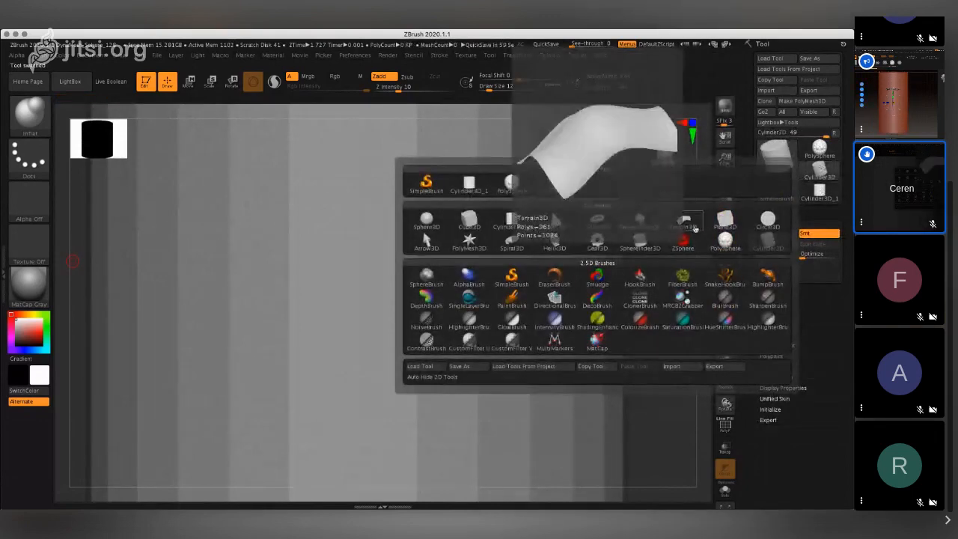
click(643, 243)
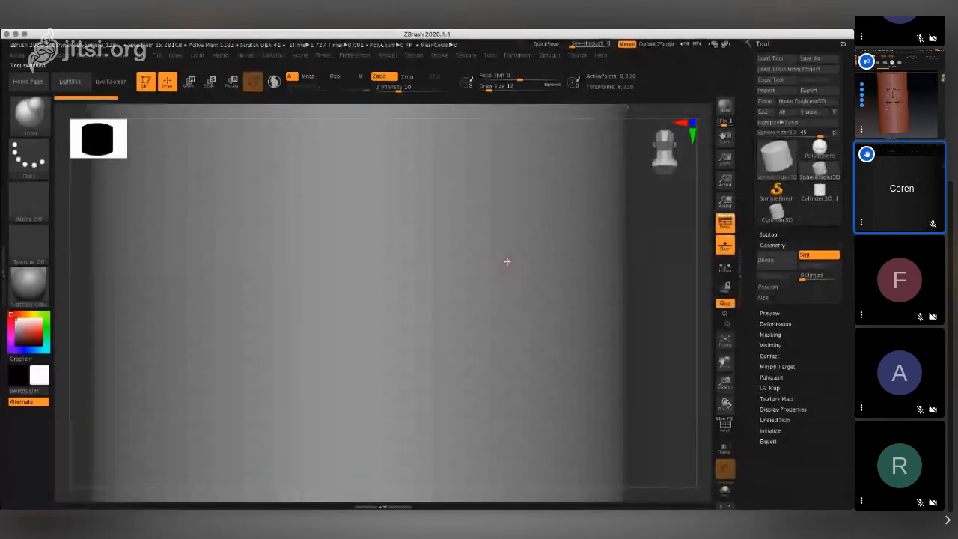
drag(728, 158, 538, 276)
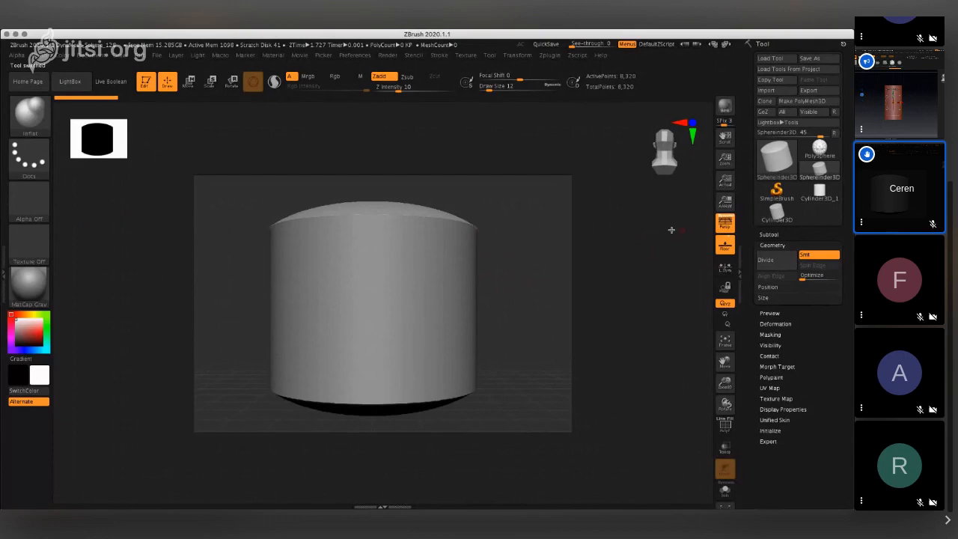
- Resize the primitive into a tall capsule with X Size 0.41151, Y Size 1.39127 and Z Size 0.98161
click(764, 298)
drag(775, 306, 794, 344)
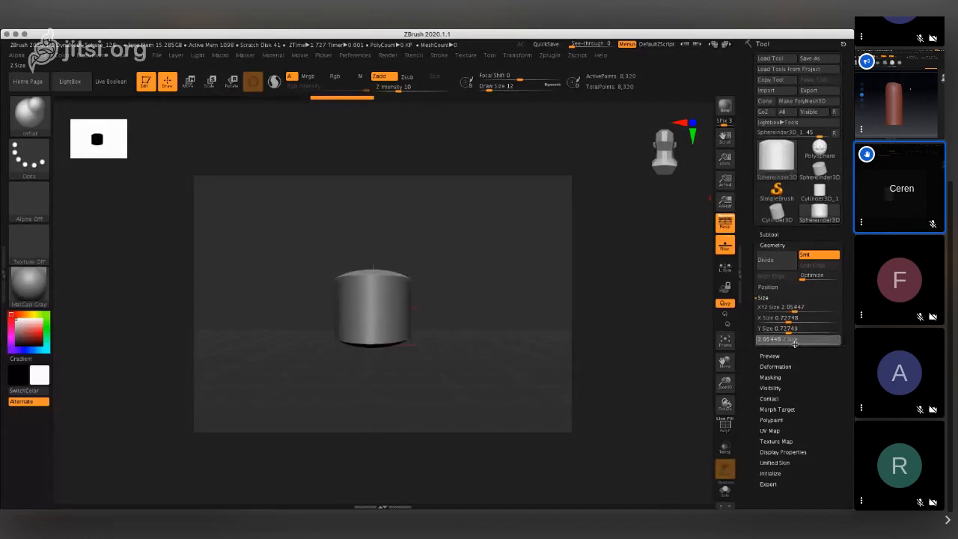
drag(796, 309, 793, 329)
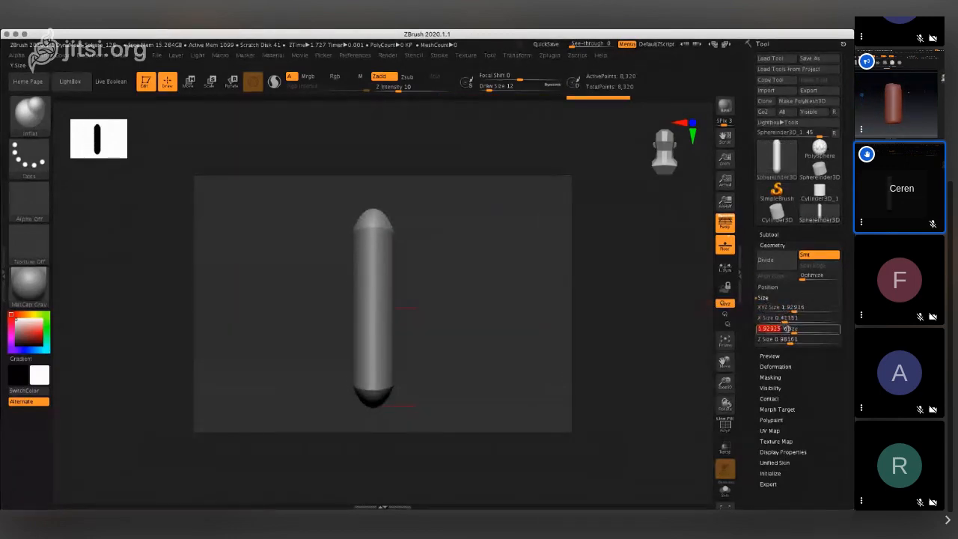
drag(793, 331, 792, 330)
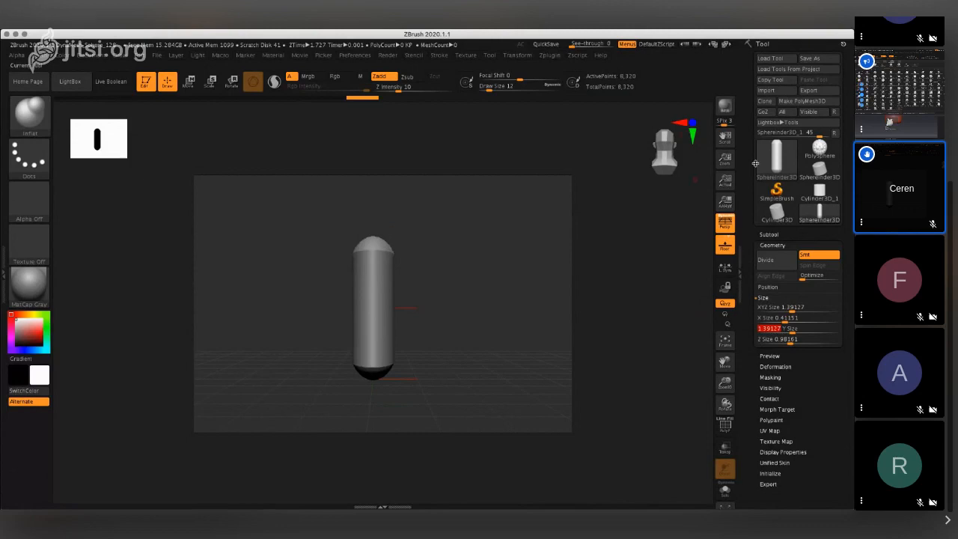
drag(724, 158, 738, 201)
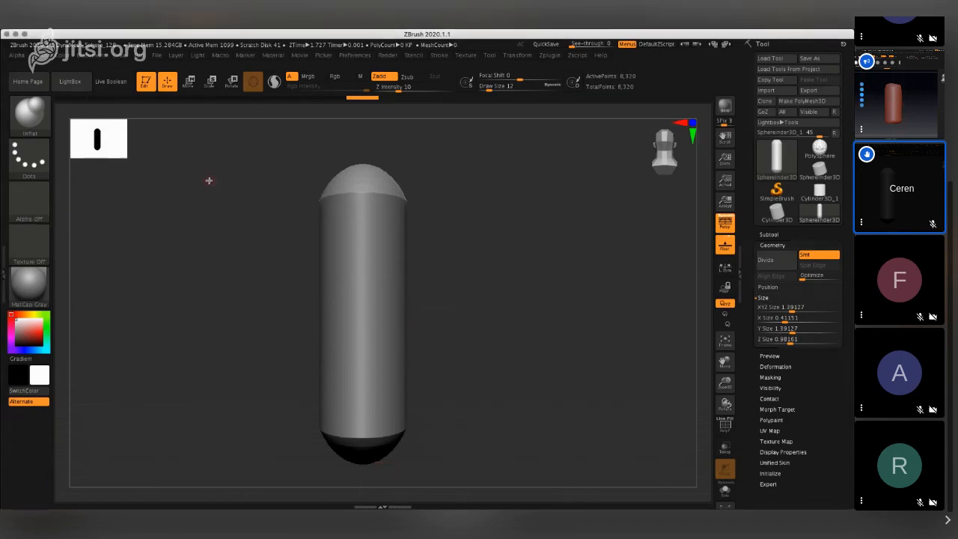
click(599, 56)
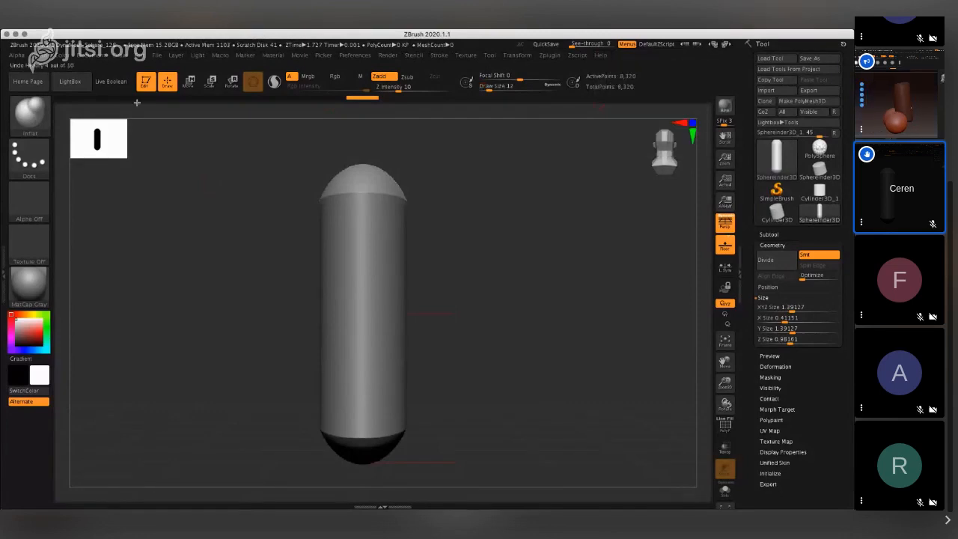
click(120, 56)
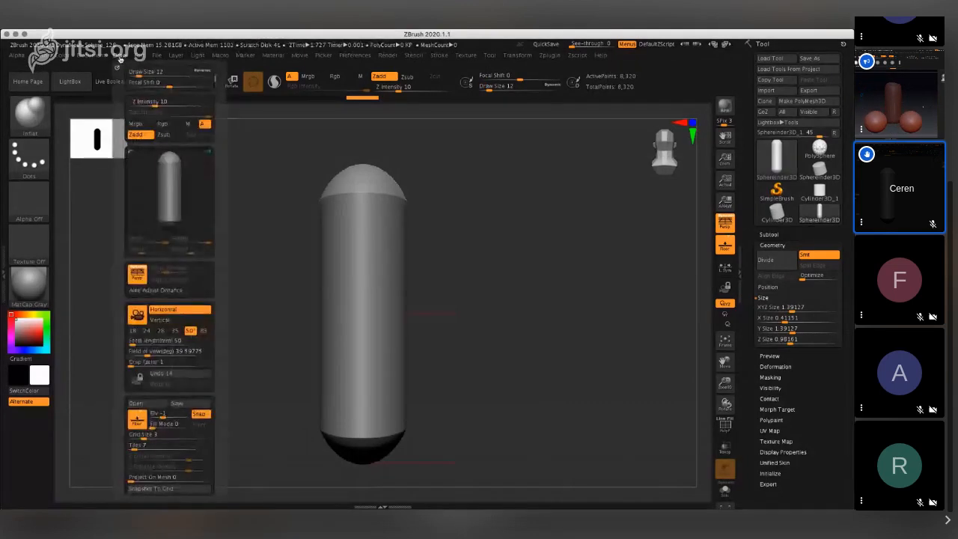
click(251, 55)
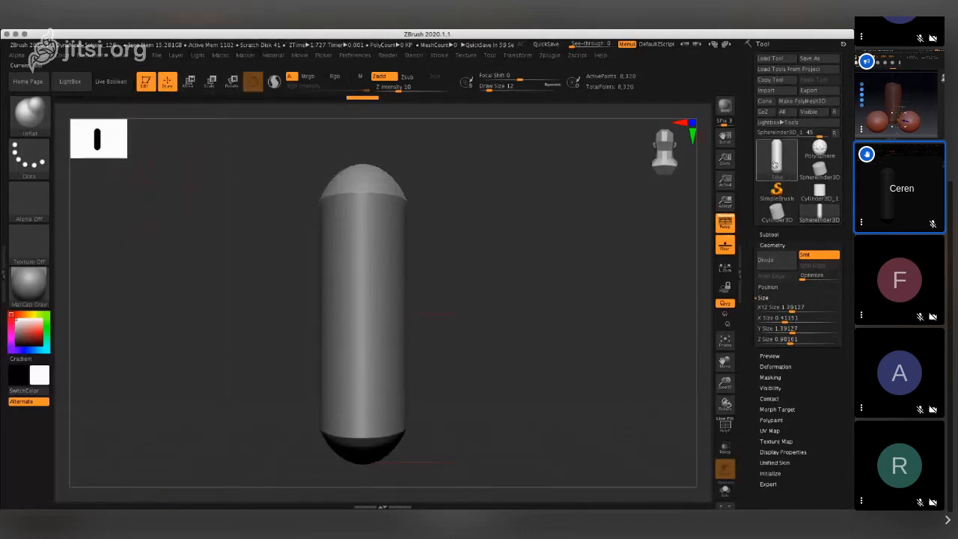
click(778, 193)
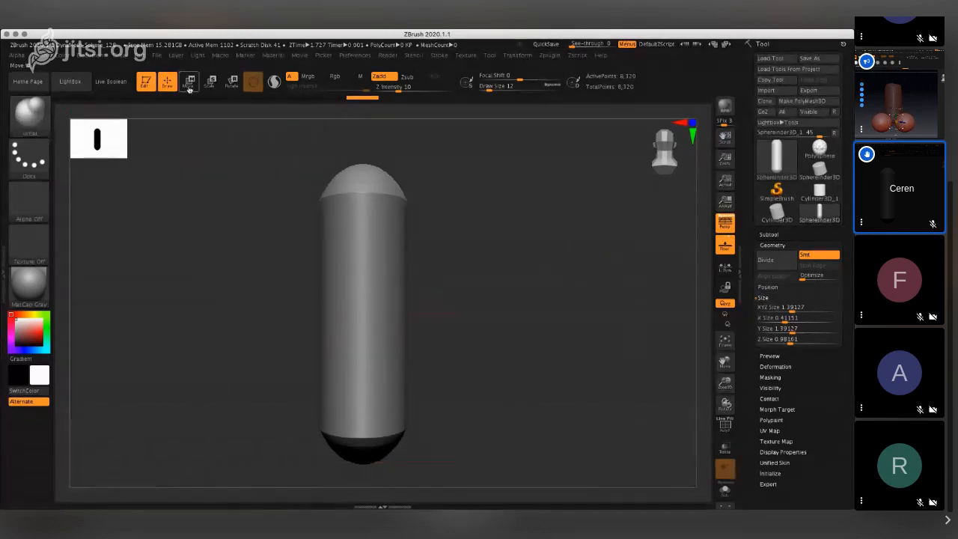
click(156, 56)
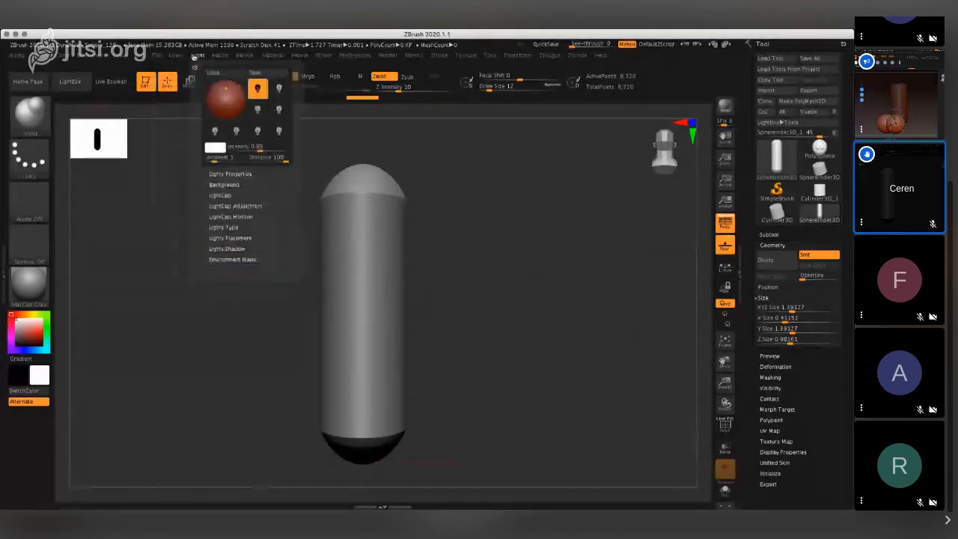
mouse_move(381, 60)
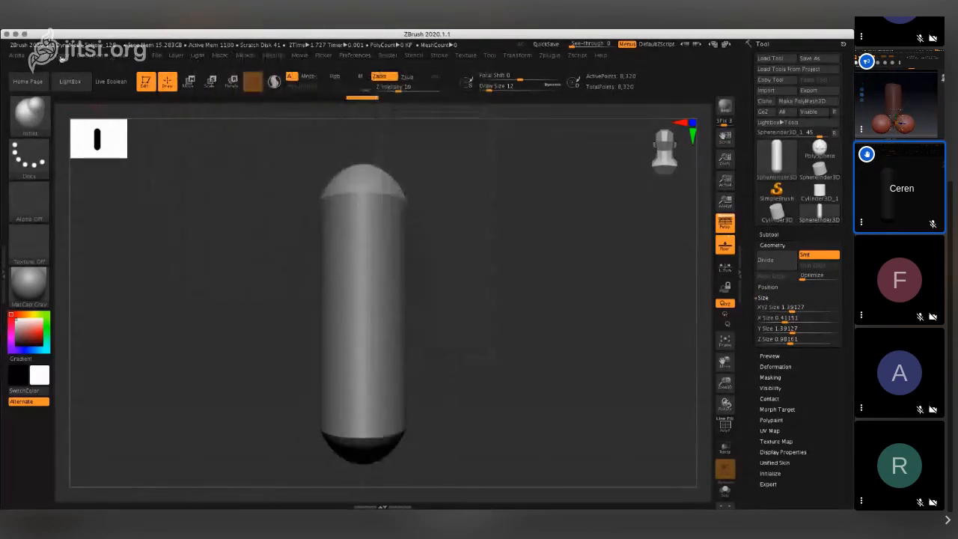
click(20, 58)
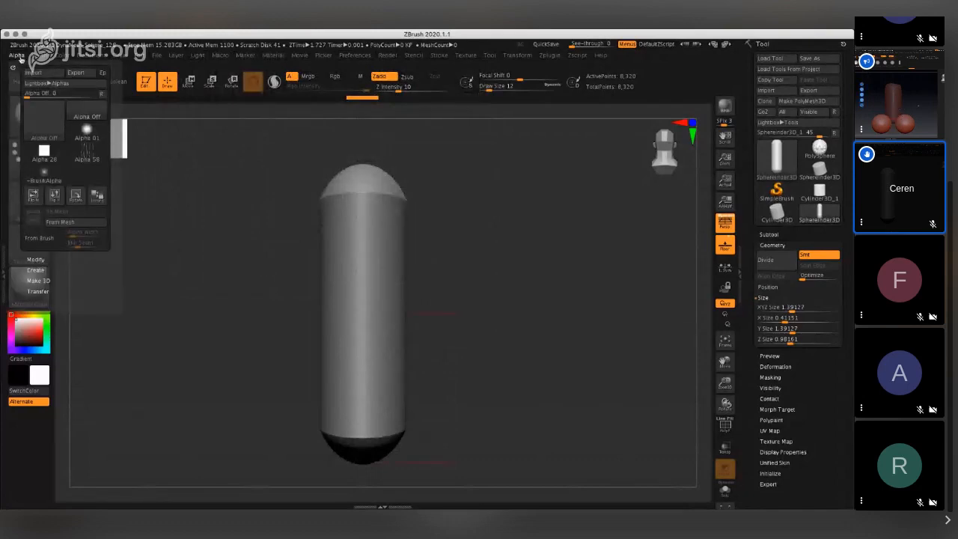
mouse_move(44, 58)
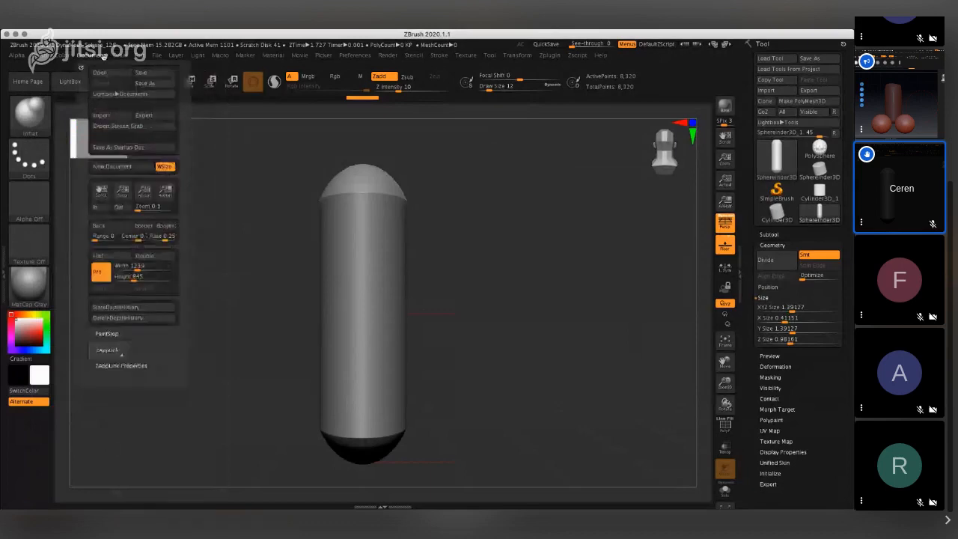
mouse_move(104, 57)
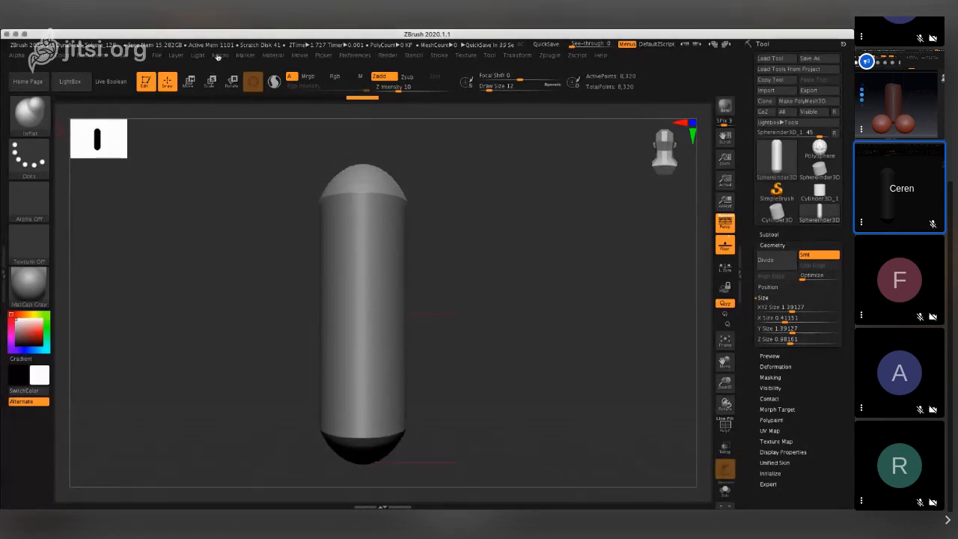
click(180, 57)
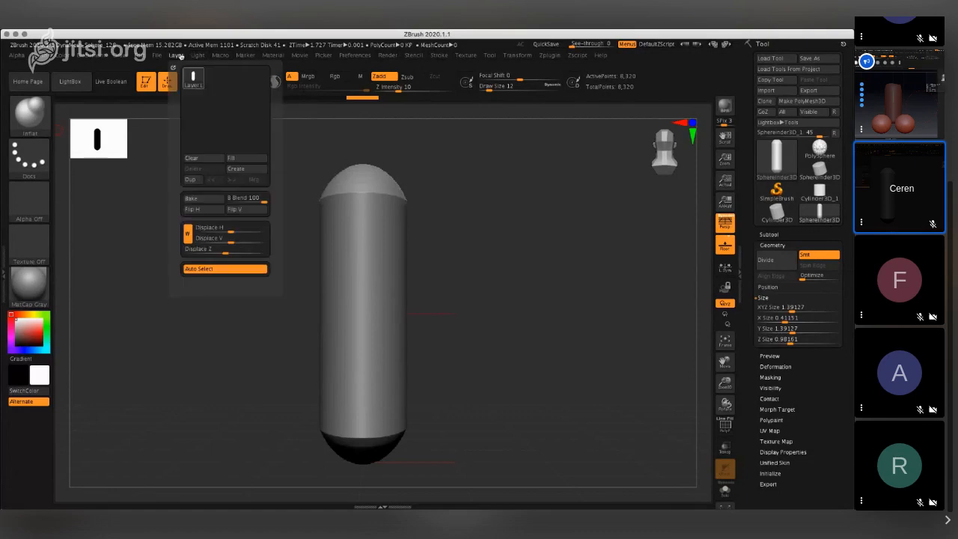
- Apply the PolySkin material to the capsule and switch to the Chisel brush
click(28, 282)
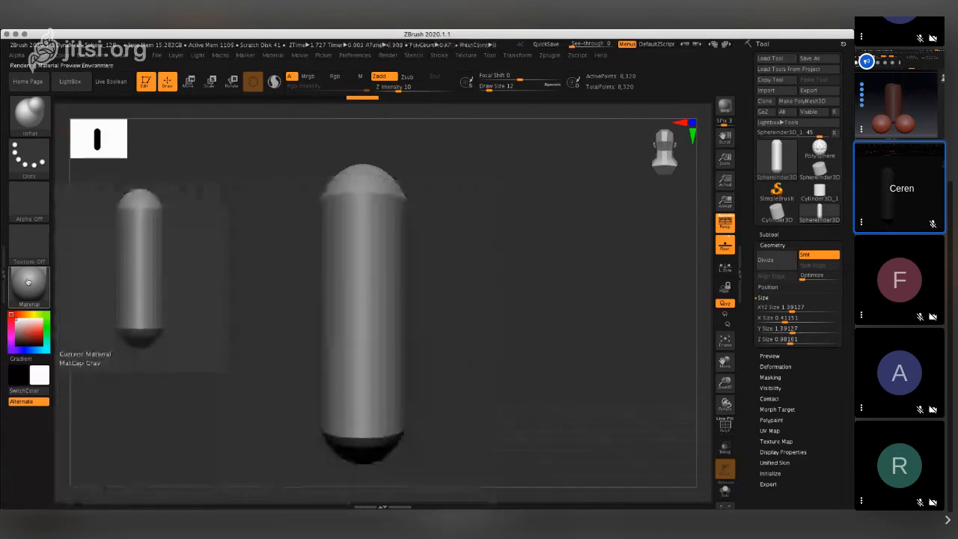
click(28, 281)
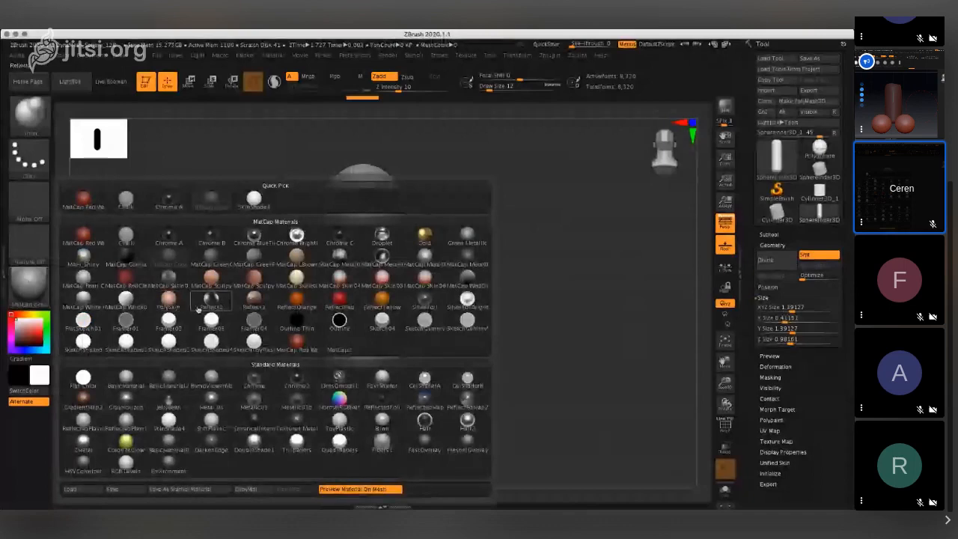
click(169, 300)
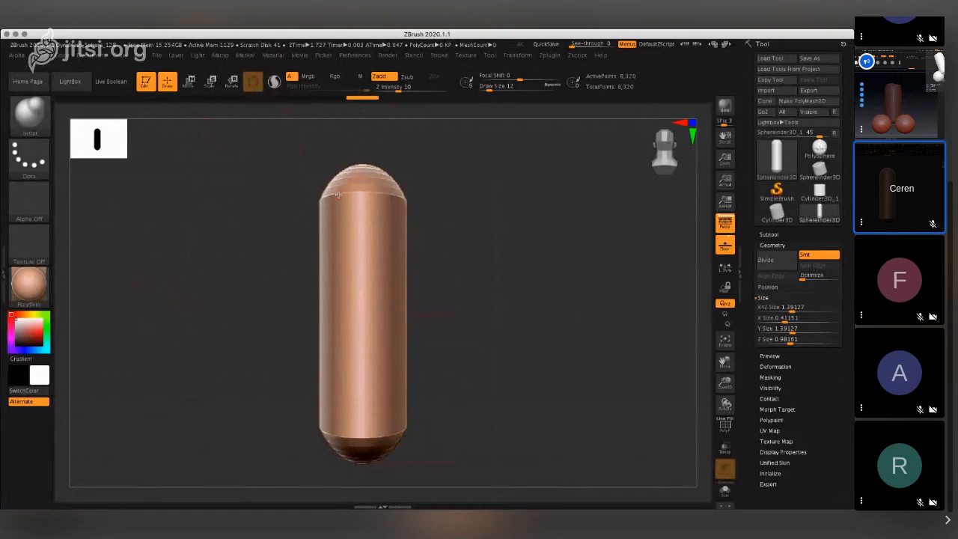
click(34, 118)
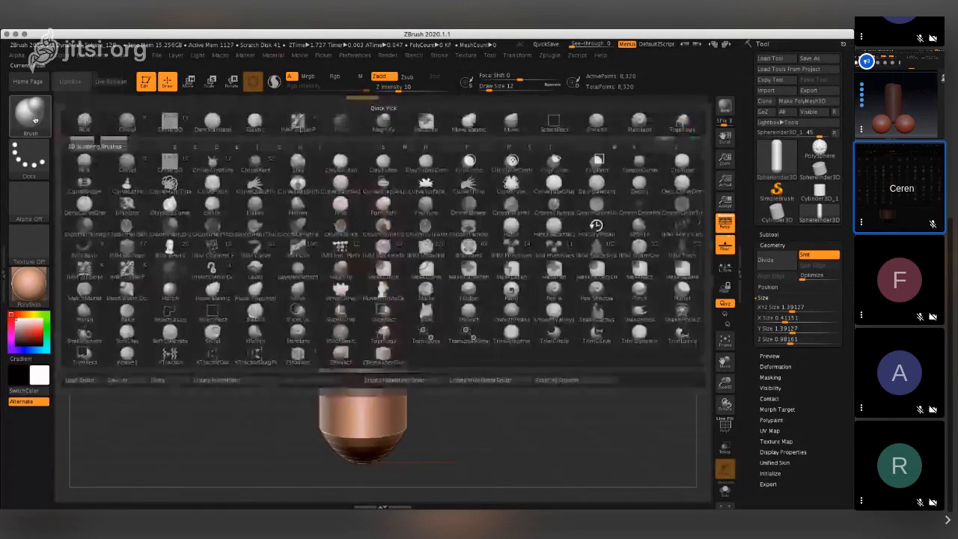
click(113, 158)
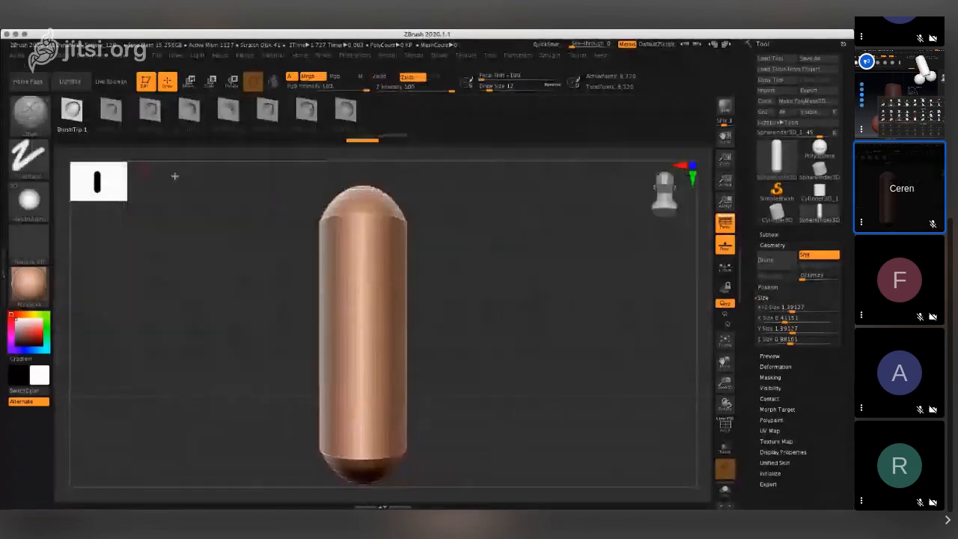
- Set the capsule's Y Size to 1.58972 and flatten its depth to Z Size 0.21633
right_drag(325, 231, 548, 257)
mouse_move(795, 329)
mouse_down()
mouse_move(772, 329)
mouse_move(794, 330)
mouse_move(787, 340)
mouse_up()
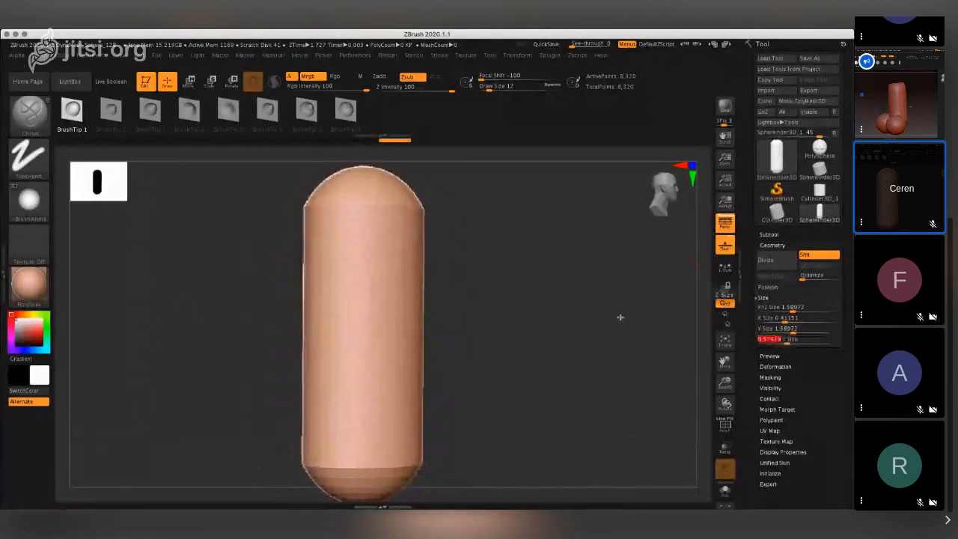
mouse_move(352, 307)
right_down()
mouse_move(404, 311)
mouse_move(356, 305)
right_up()
drag(787, 342, 782, 342)
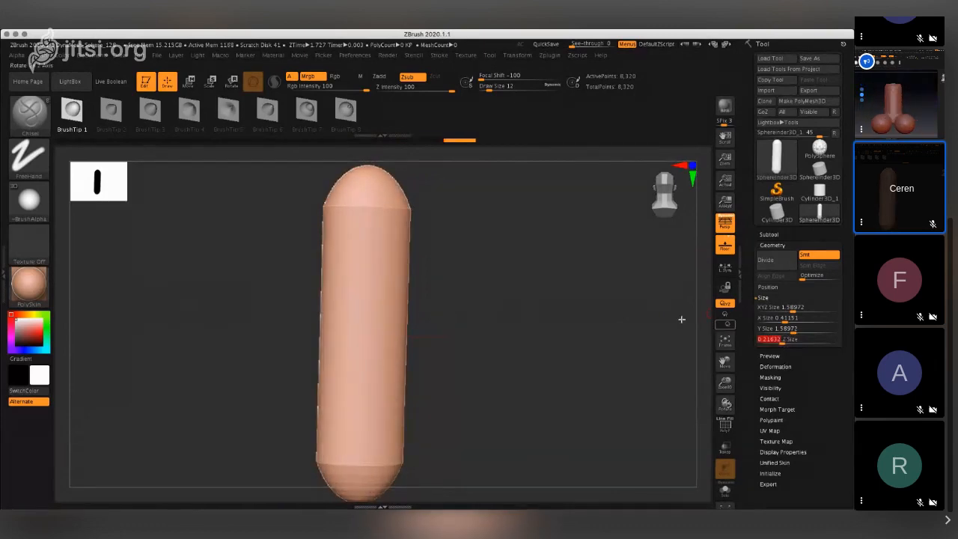
right_drag(679, 318, 556, 301)
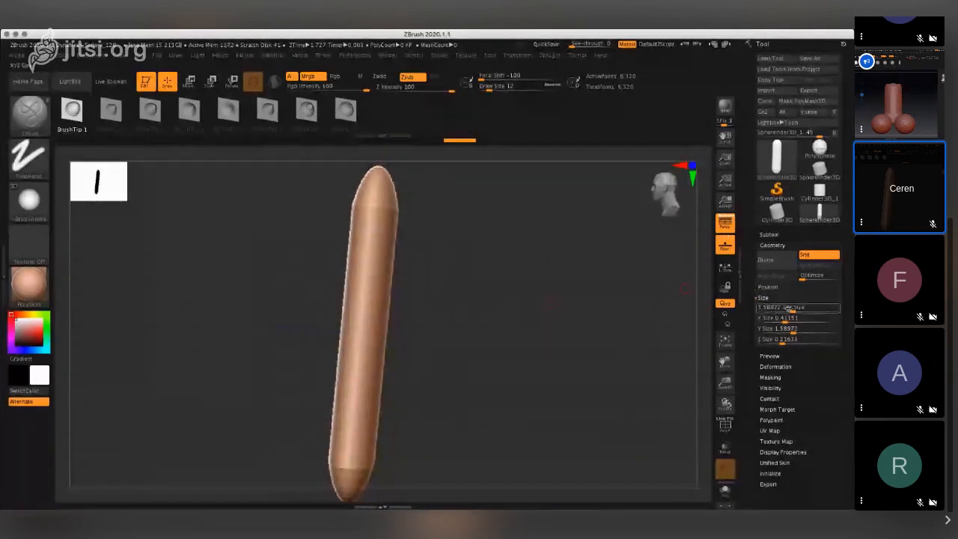
- Scale the whole capsule down to XYZ Size 1.13221 and set its X Size to 0.31945
drag(789, 308, 776, 318)
drag(643, 316, 567, 314)
mouse_move(777, 318)
mouse_down()
mouse_move(805, 318)
mouse_move(783, 318)
mouse_up()
drag(461, 322, 505, 320)
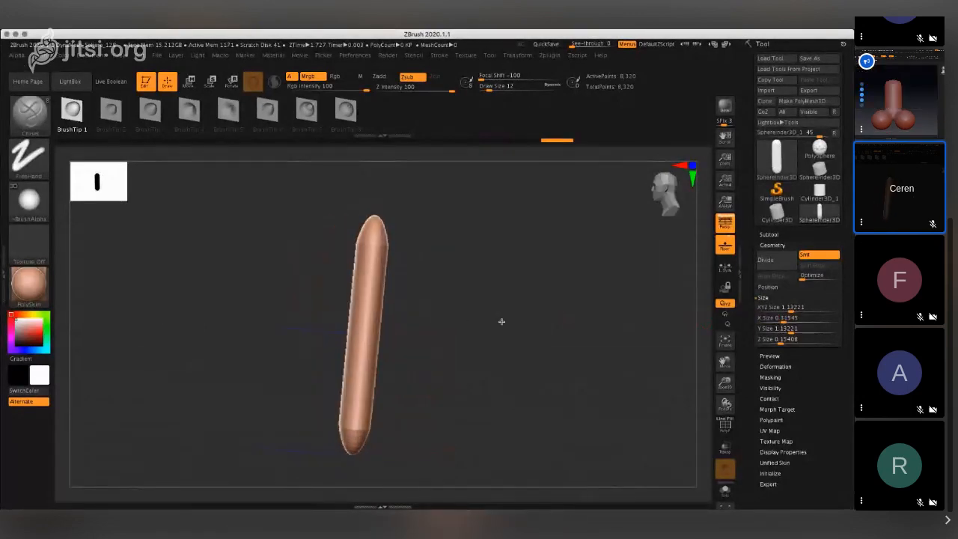
- Slim and shorten the capsule to X Size 0.10341, Y Size 0.78519 and Z Size 0.07265
drag(781, 319, 778, 341)
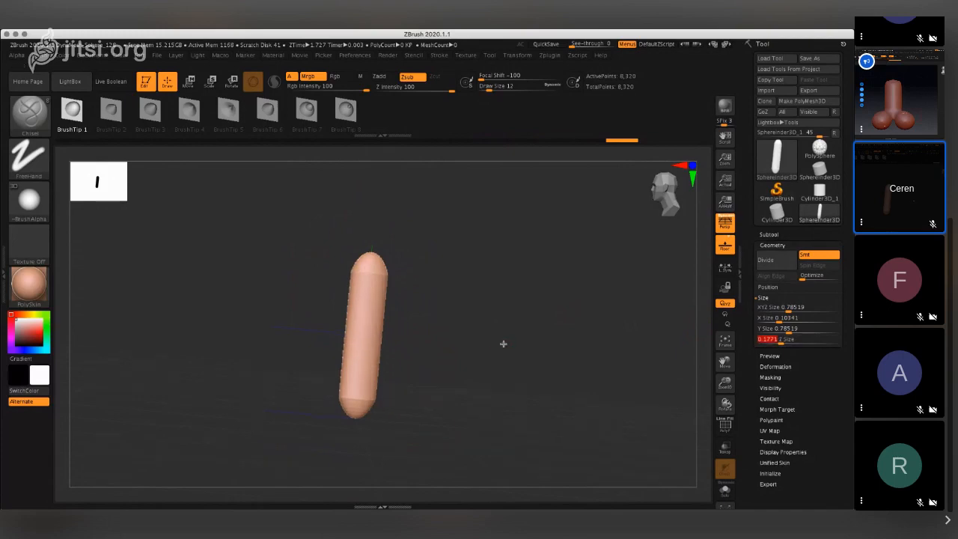
drag(503, 343, 532, 348)
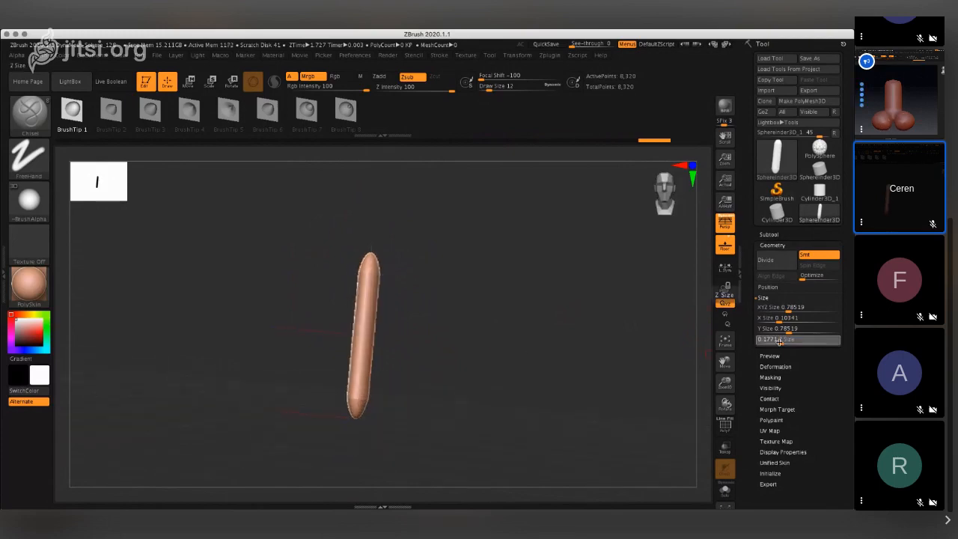
drag(777, 341, 777, 342)
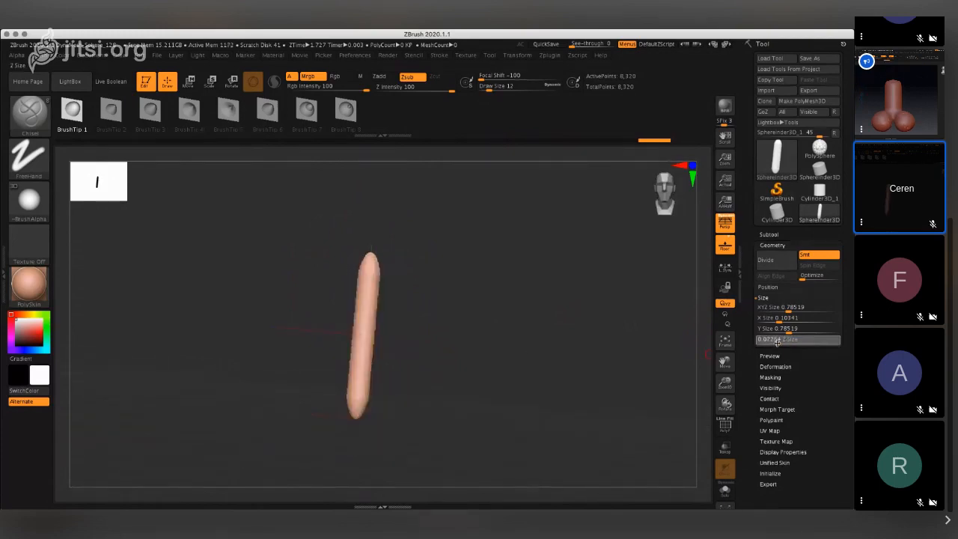
drag(509, 341, 364, 320)
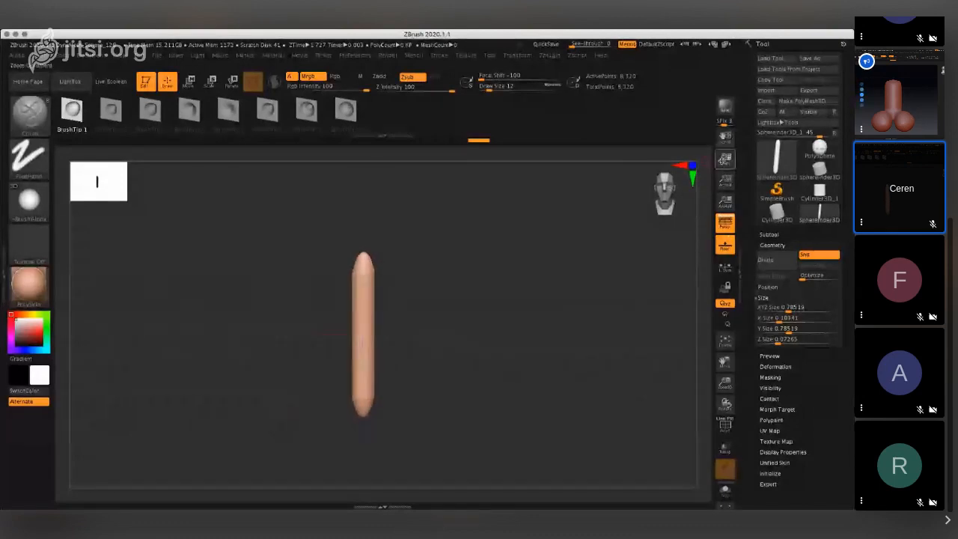
drag(725, 159, 723, 177)
drag(349, 290, 374, 276)
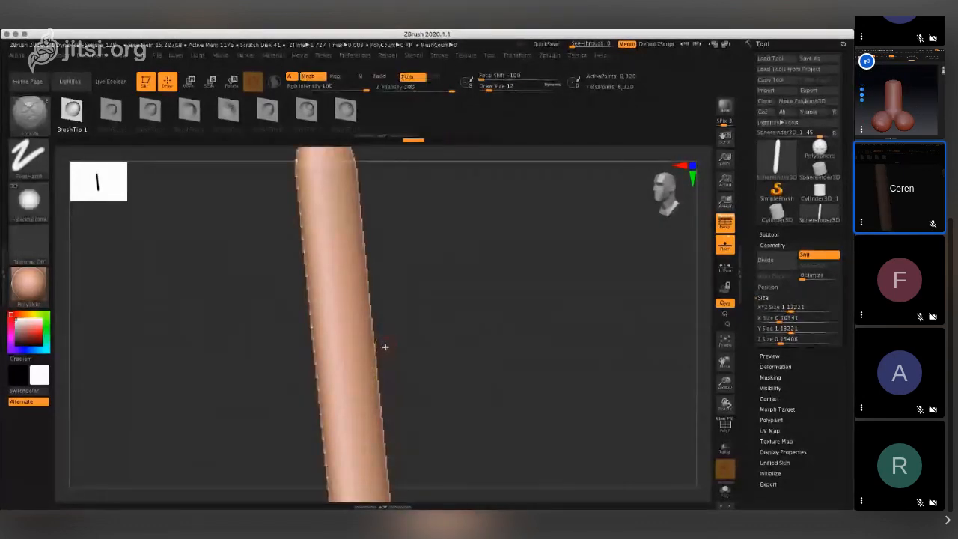
- Undo the series of size changes made to the capsule
key(ctrl+z)
key(ctrl+z)
key(ctrl+z)
key(ctrl+z)
key(ctrl+z)
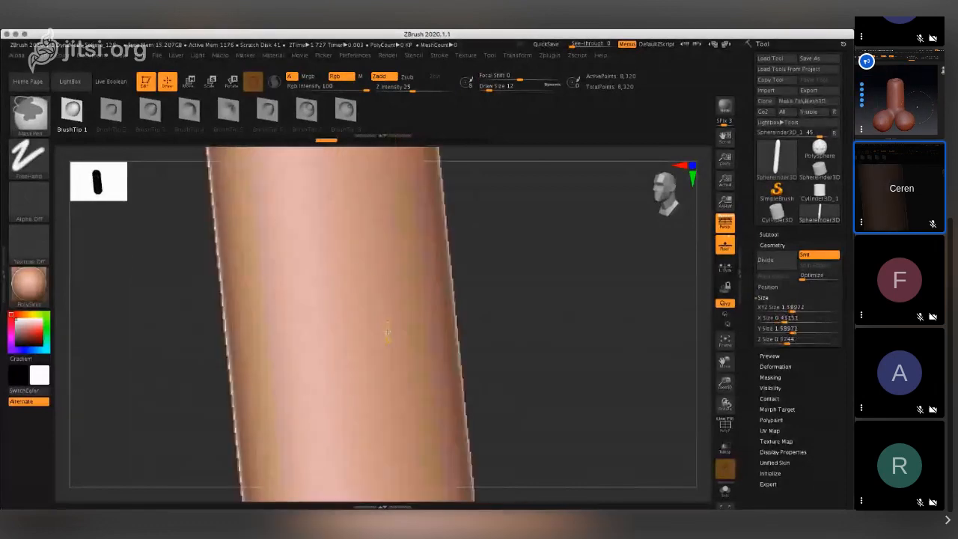
key(ctrl+z)
key(ctrl+z)
key(ctrl+z)
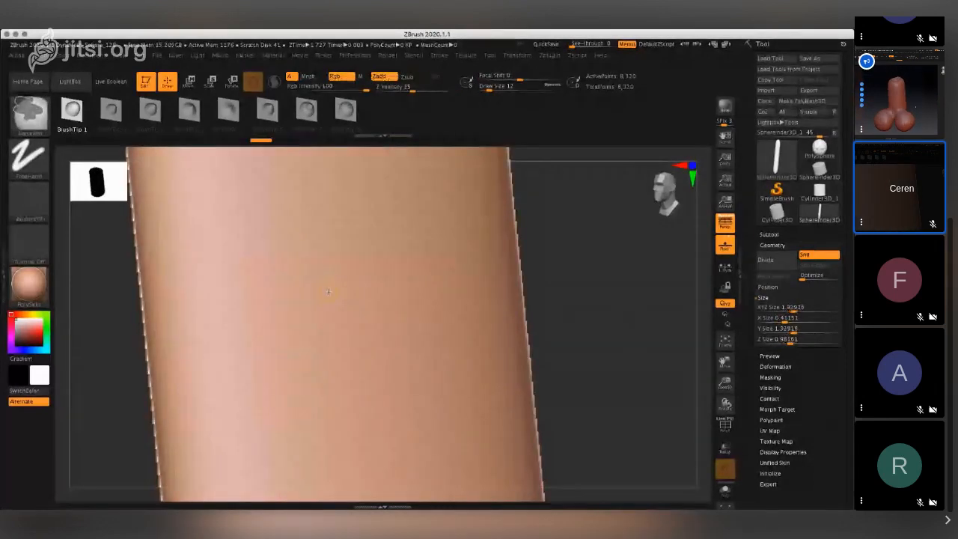
key(ctrl+z)
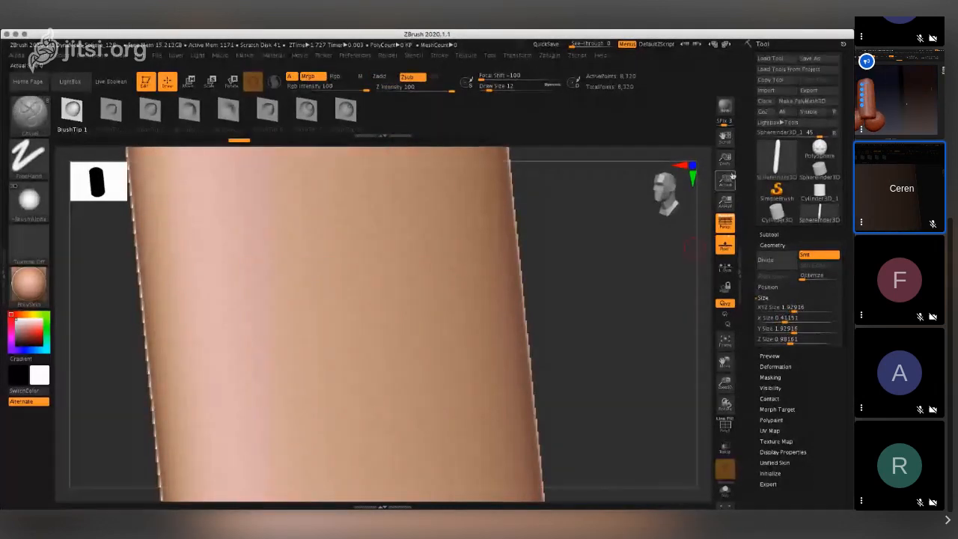
- Frame the whole capsule in view and switch from it to the wide Sphereinder3D primitive
click(725, 181)
right_drag(327, 300, 355, 303)
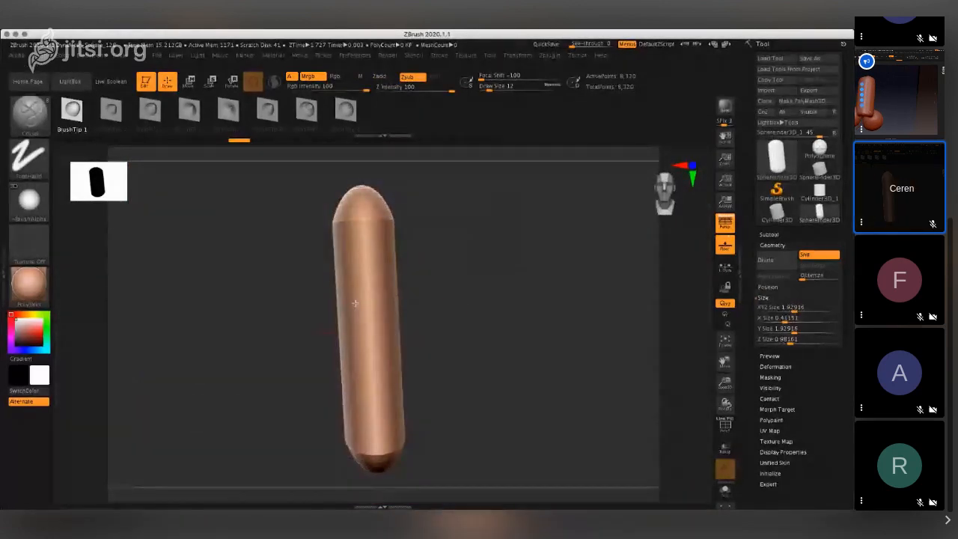
click(812, 278)
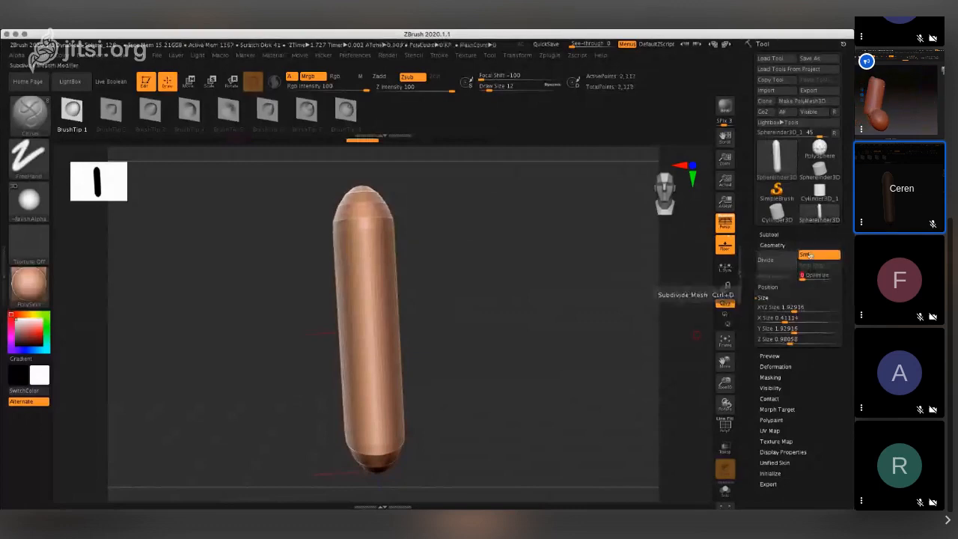
click(820, 169)
click(820, 192)
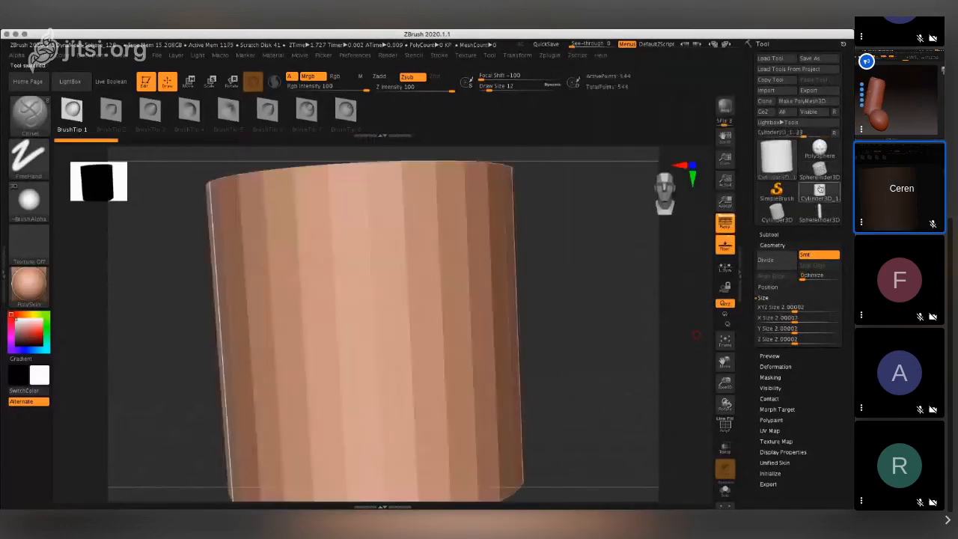
click(821, 175)
- Try shrinking the Sphereinder3D to X Size 0.57441 and Y Size 0.62223, and undo both size changes
drag(793, 317, 788, 351)
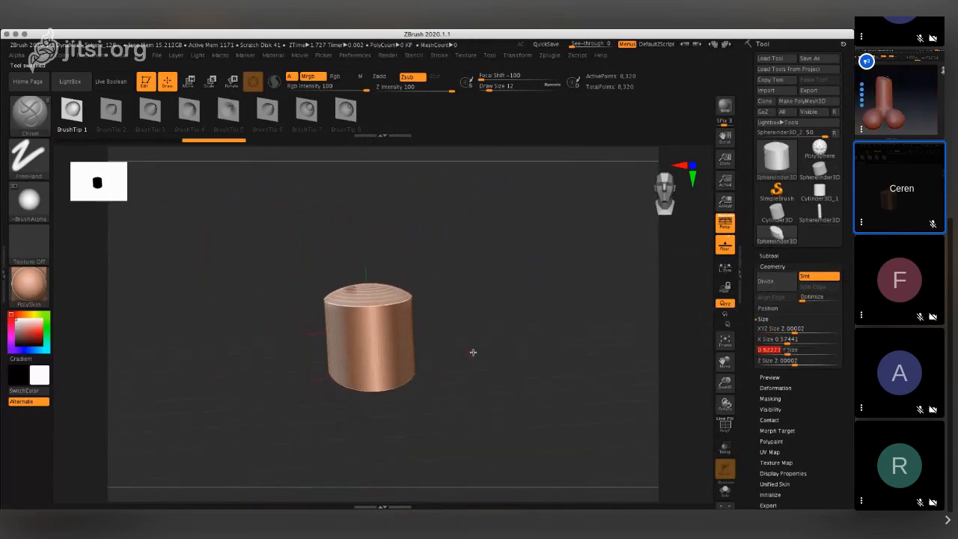
drag(428, 312, 476, 355)
key(super+z)
key(super+z)
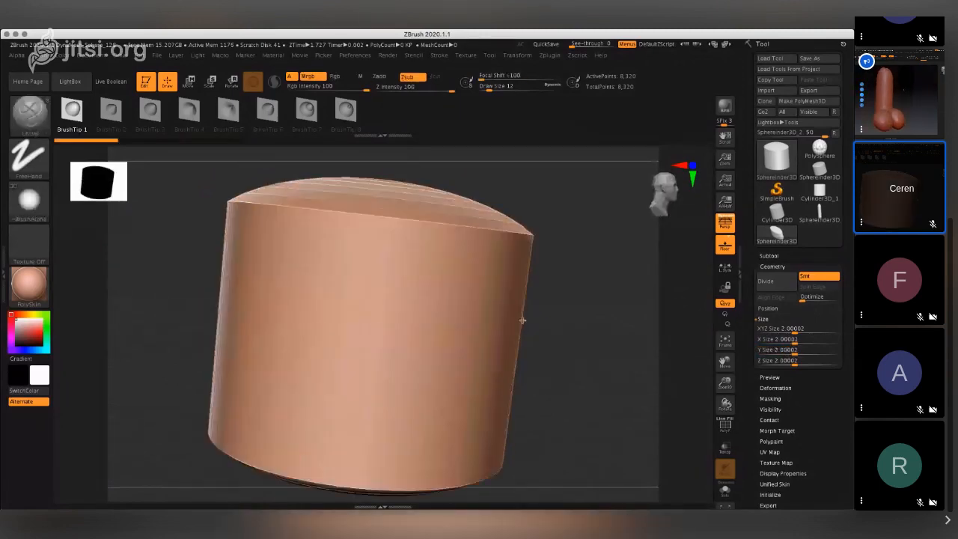
mouse_move(458, 300)
right_down()
mouse_move(495, 361)
mouse_move(493, 346)
right_up()
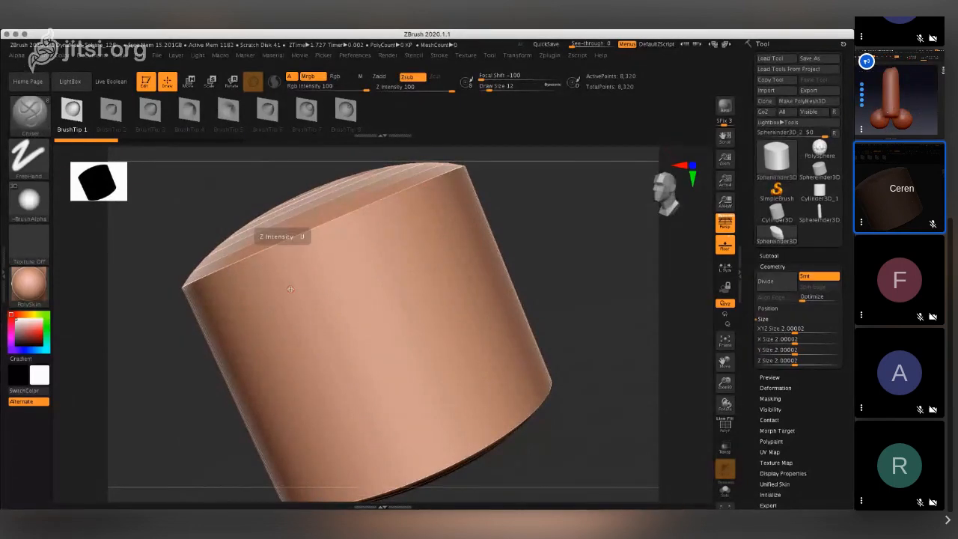
right_drag(290, 285, 364, 337)
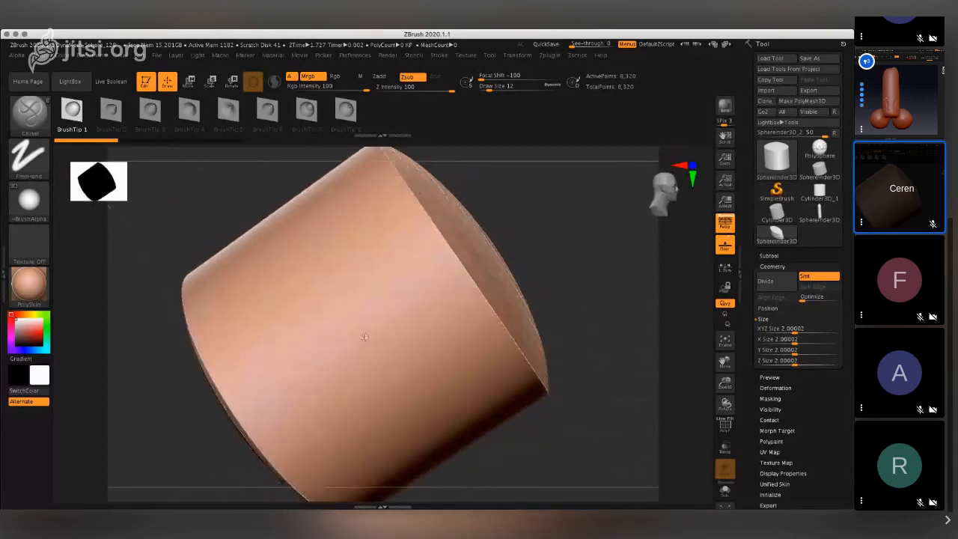
click(30, 115)
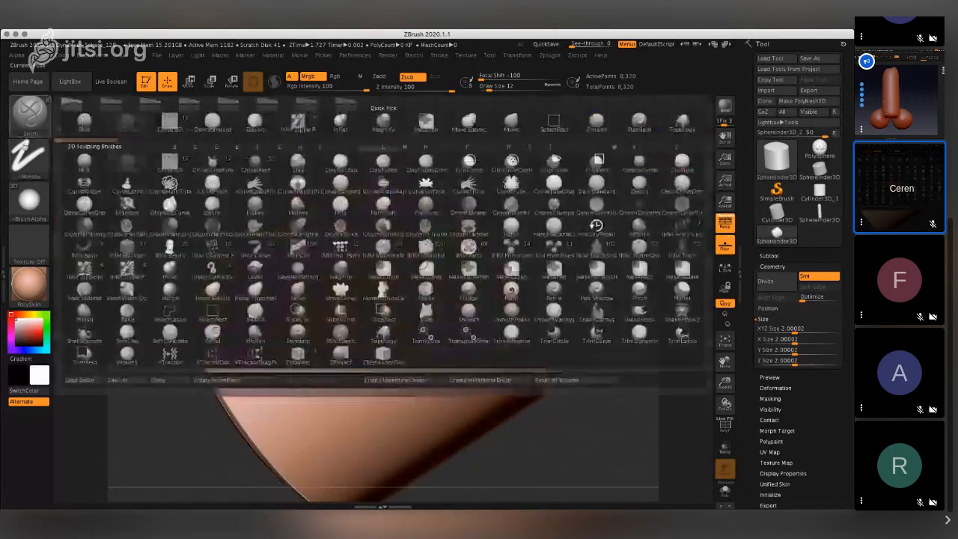
mouse_move(284, 311)
right_down()
mouse_move(352, 284)
mouse_move(394, 385)
mouse_move(379, 297)
right_up()
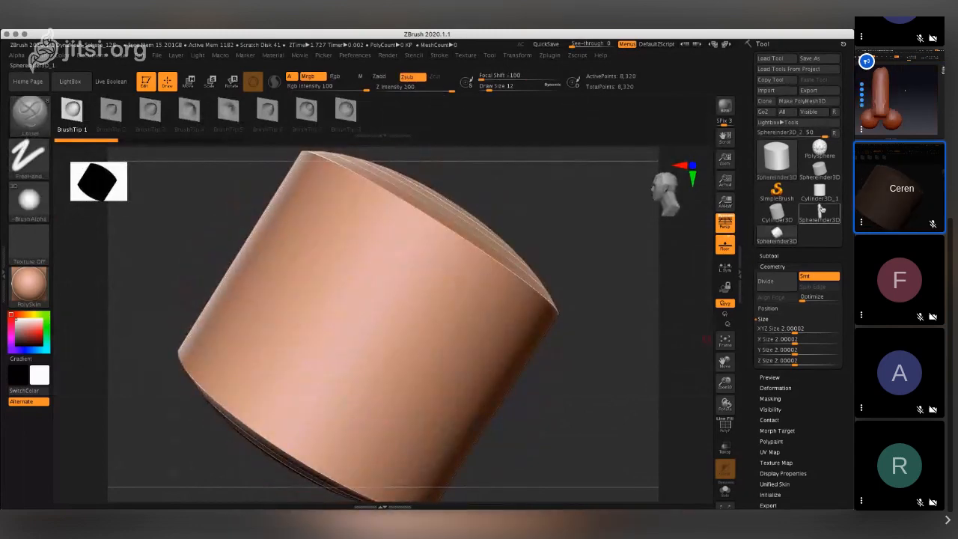
- Switch to the sculpted PolySphere and turn it to expose its smooth side
click(812, 156)
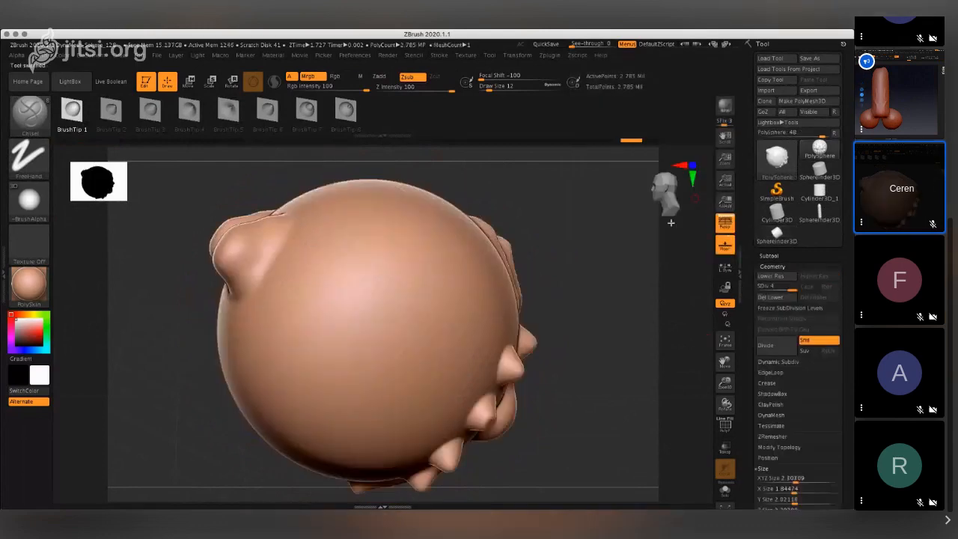
click(664, 193)
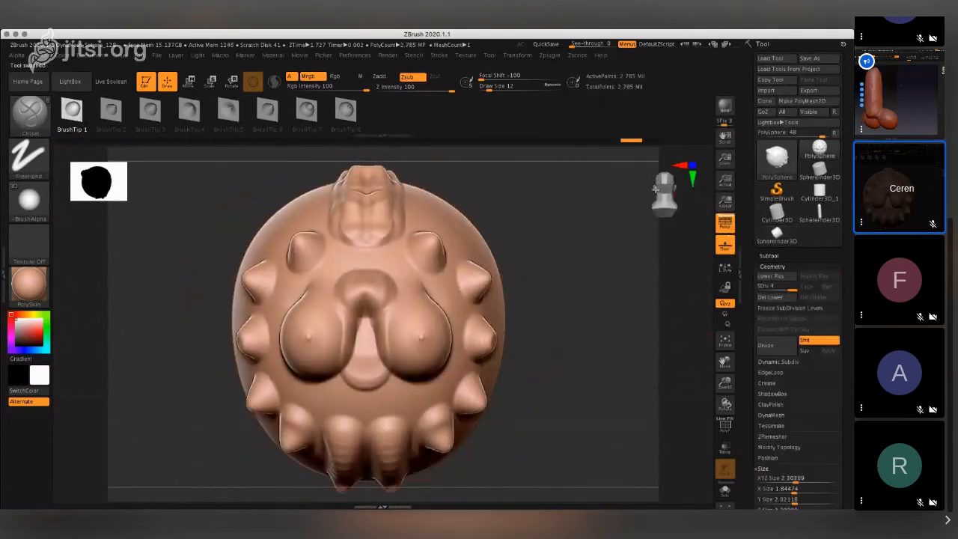
mouse_move(655, 188)
mouse_down()
mouse_move(644, 193)
mouse_move(659, 197)
mouse_move(642, 198)
mouse_move(652, 196)
mouse_up()
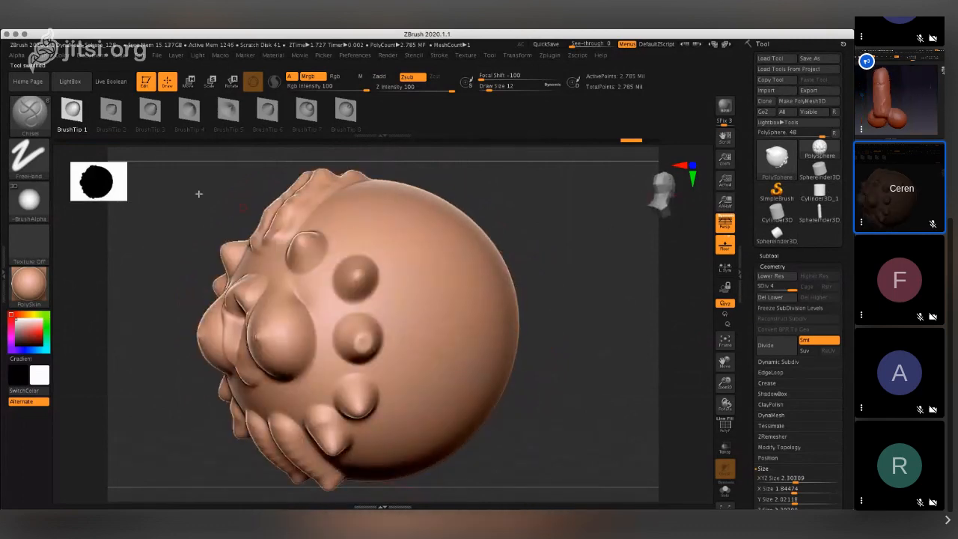
- Try the CurveQuickSurface brush by drawing a curve on the smooth side of the sphere
click(40, 125)
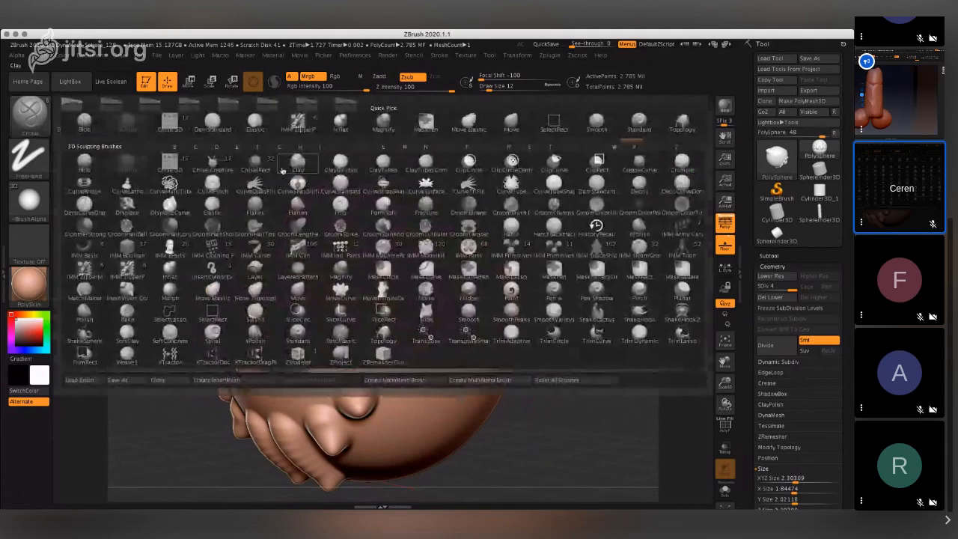
click(260, 186)
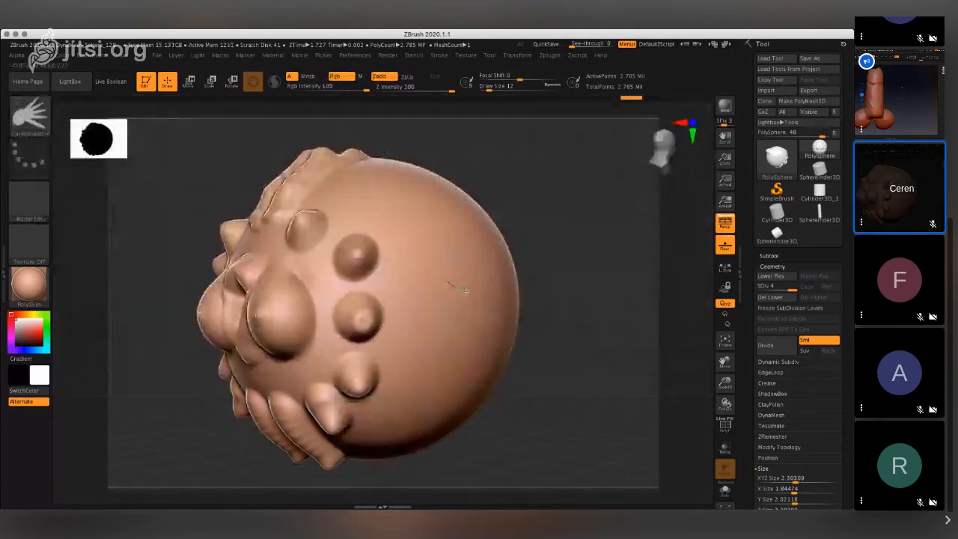
mouse_move(447, 282)
mouse_down()
mouse_move(510, 280)
mouse_move(450, 278)
mouse_up()
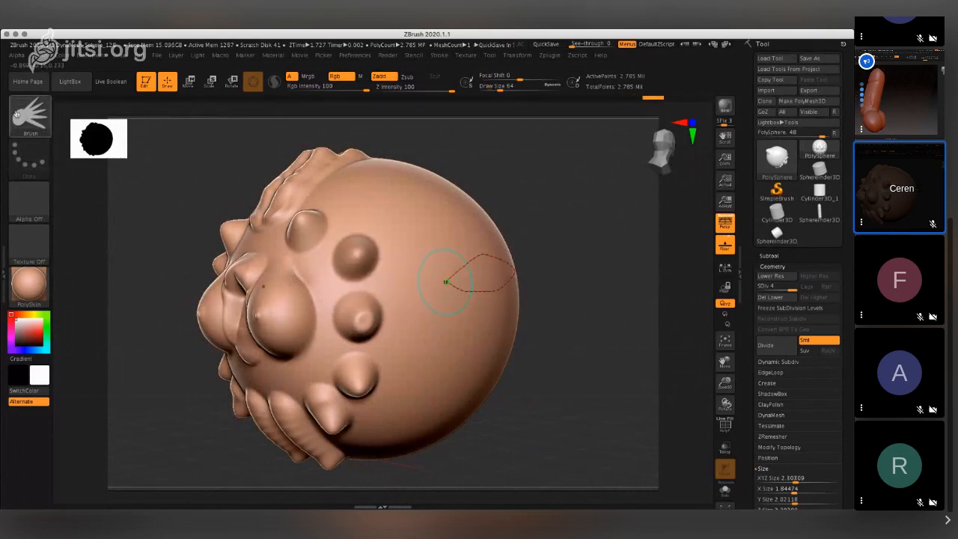
- Try the CurvePinch brush with curves across the smooth side of the sphere, undoing the strokes
key(b)
click(237, 216)
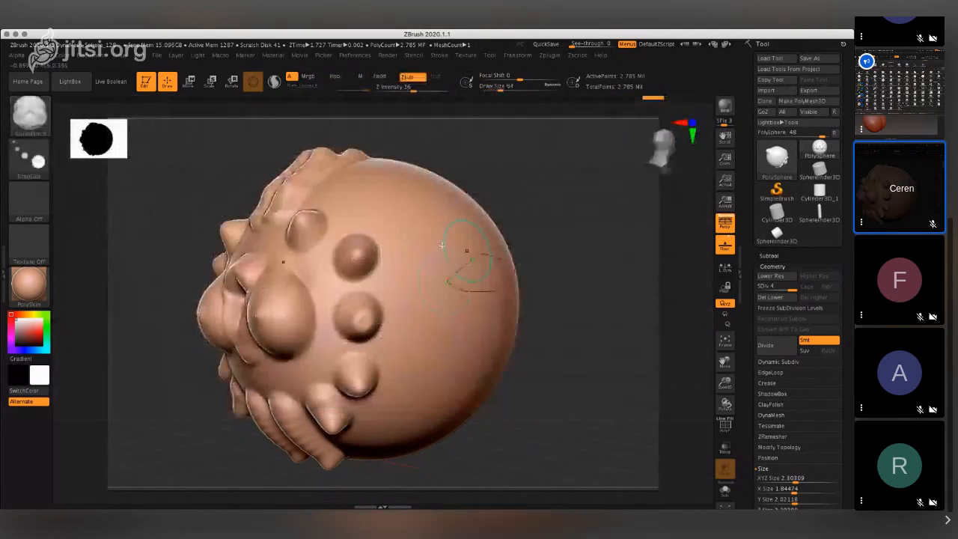
drag(532, 271, 443, 276)
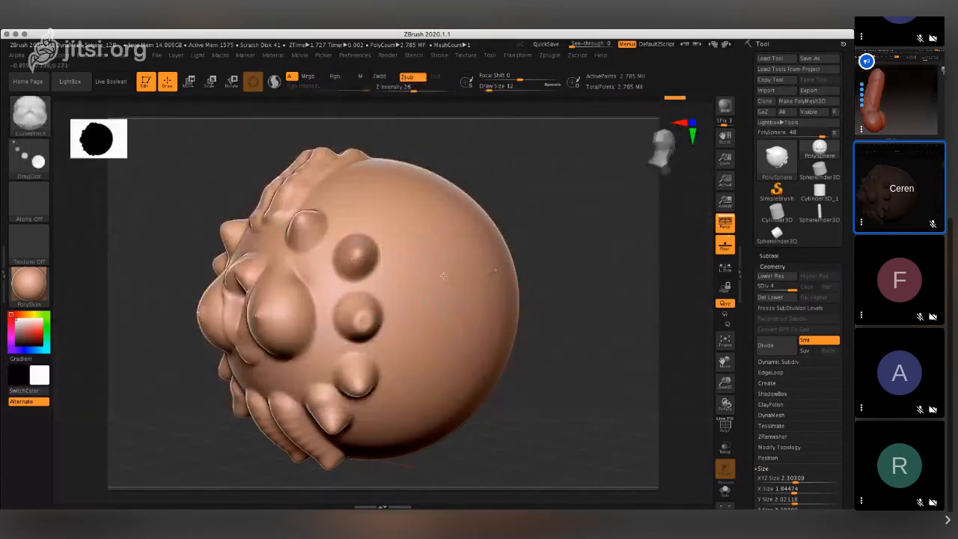
key(ctrl)
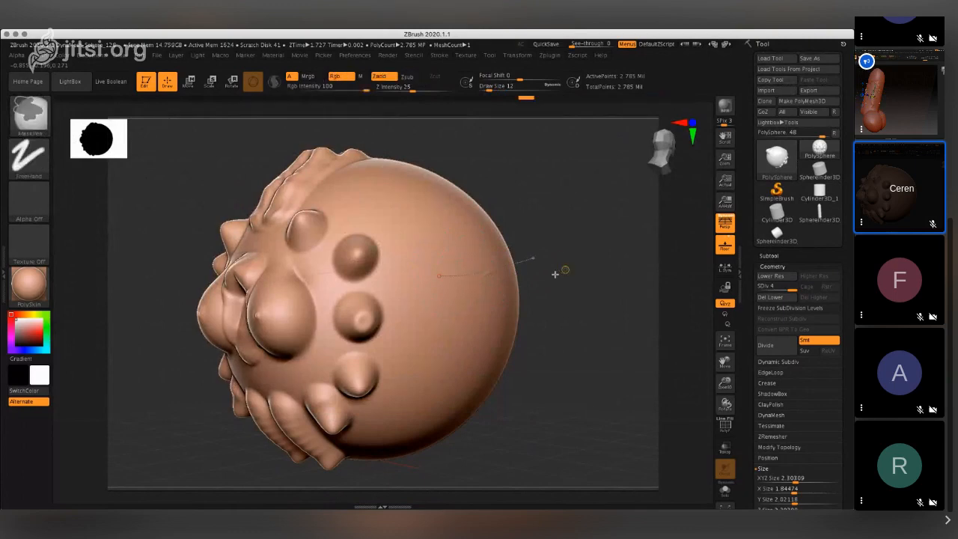
key(ctrl+z)
key(ctrl+z)
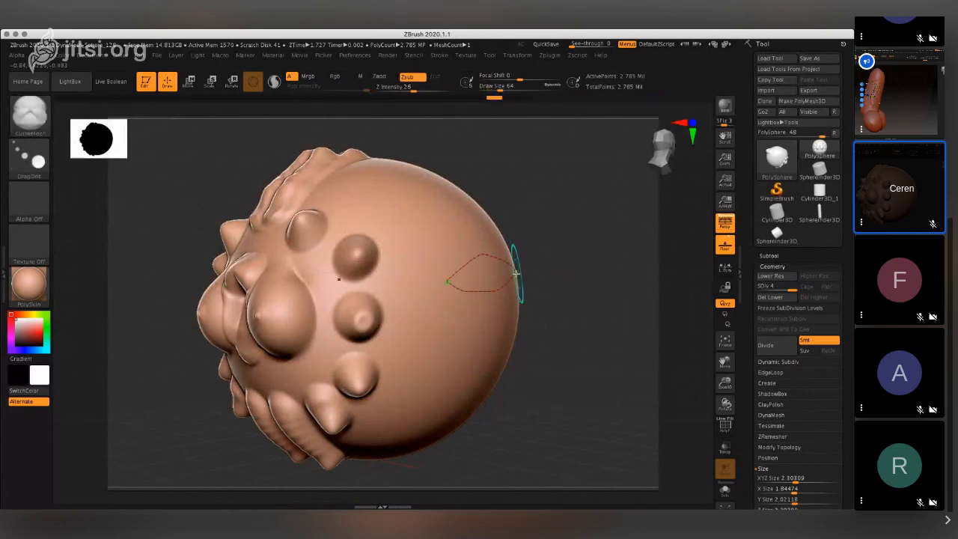
key(ctrl+z)
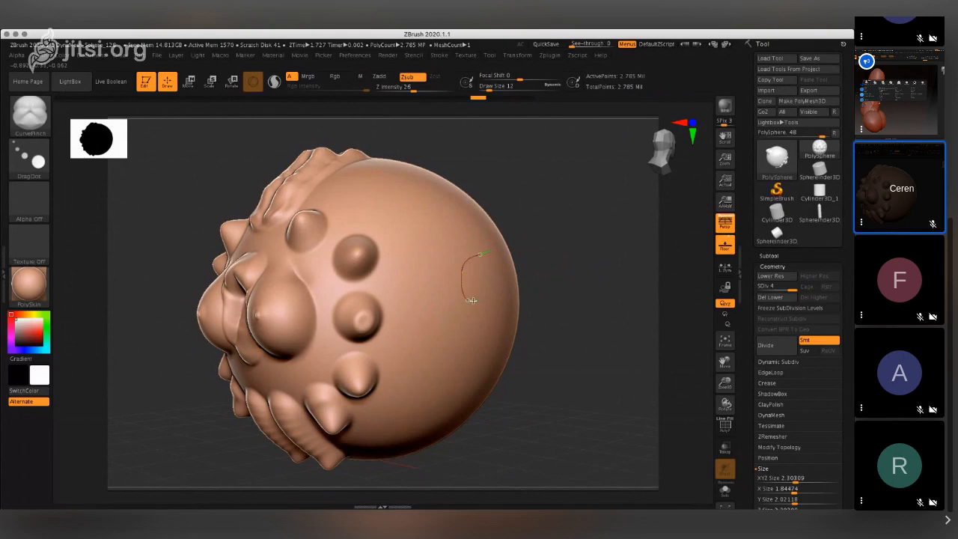
drag(487, 267, 487, 265)
drag(540, 288, 570, 291)
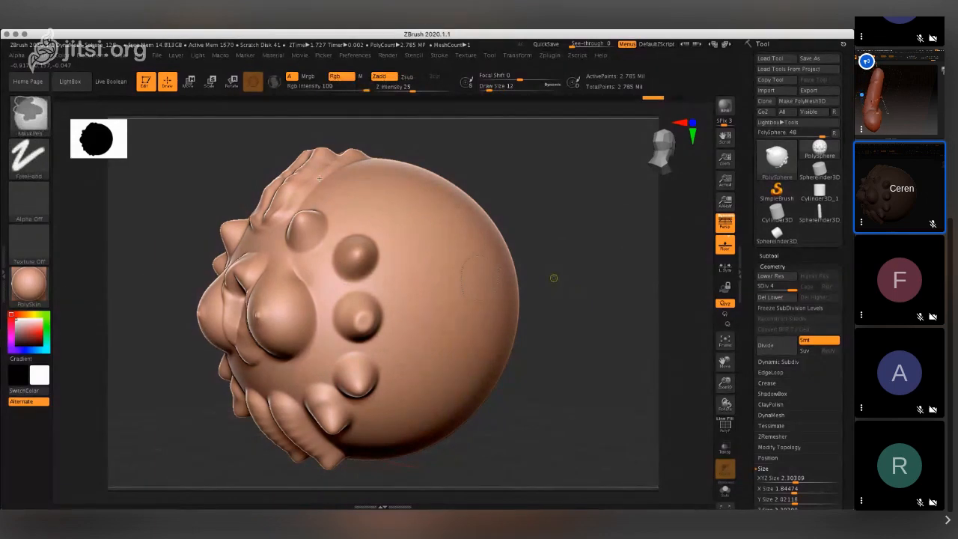
- Raise a rounded bump on the smooth side of the sphere using the FormSoft brush at Draw Size 124
click(23, 118)
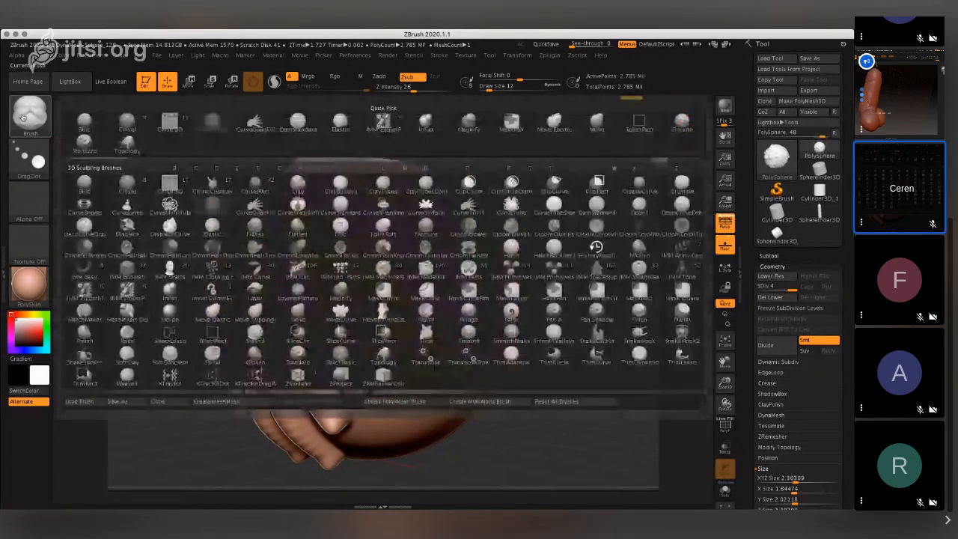
click(381, 229)
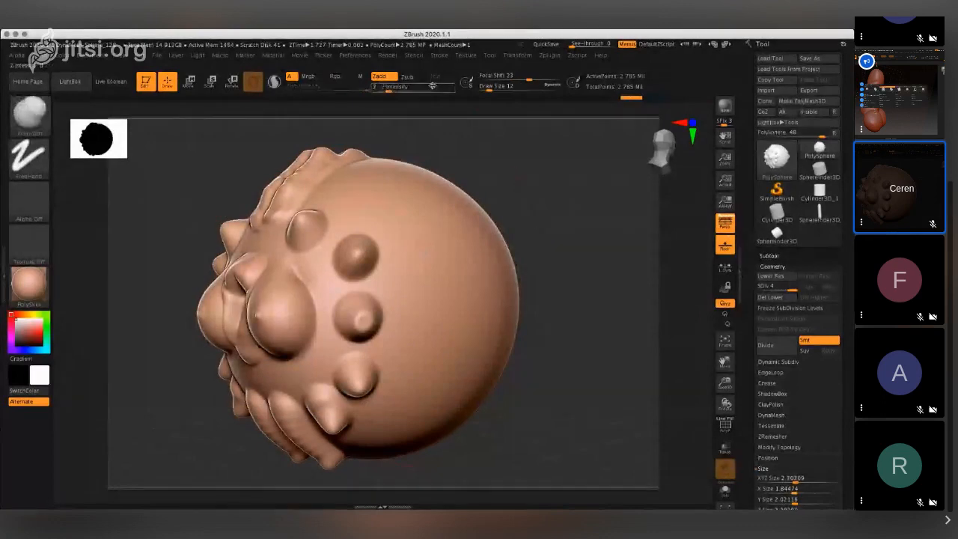
click(519, 90)
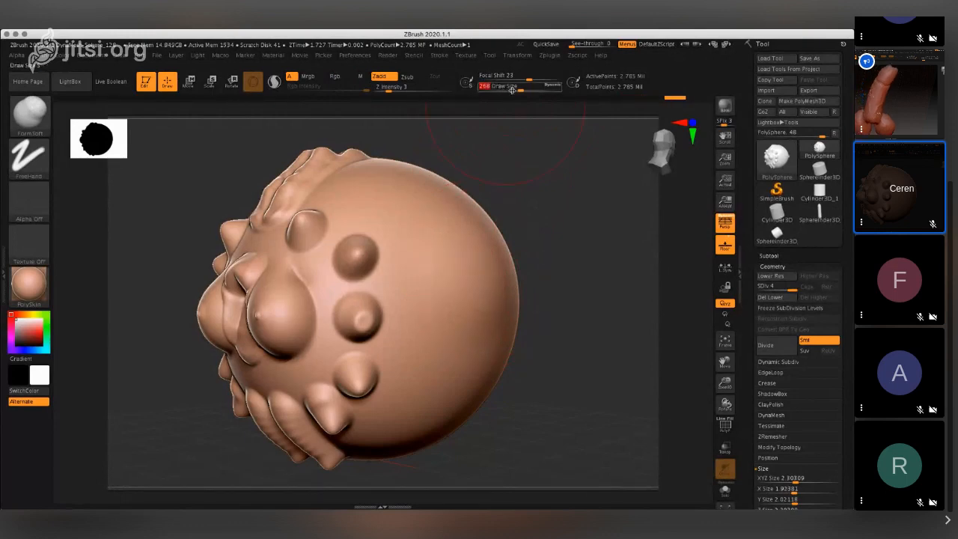
drag(520, 88, 507, 89)
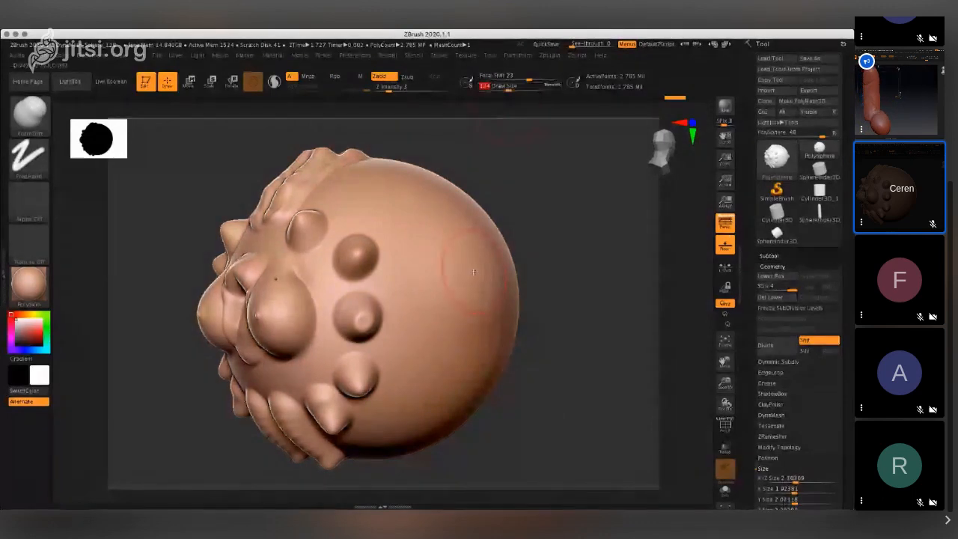
mouse_move(513, 287)
mouse_down()
mouse_move(494, 293)
mouse_move(496, 286)
mouse_move(482, 284)
mouse_move(497, 287)
mouse_up()
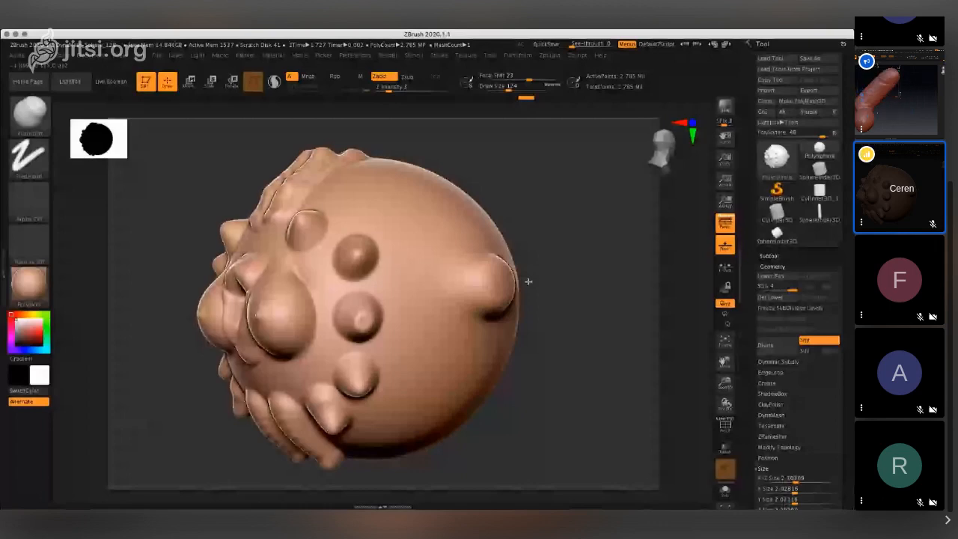
- Set Z Intensity to 11 and build the side bump outward into a long horn with a narrowed tip
mouse_move(528, 281)
mouse_down()
mouse_move(500, 380)
mouse_move(526, 406)
mouse_move(522, 389)
mouse_up()
drag(388, 90, 402, 92)
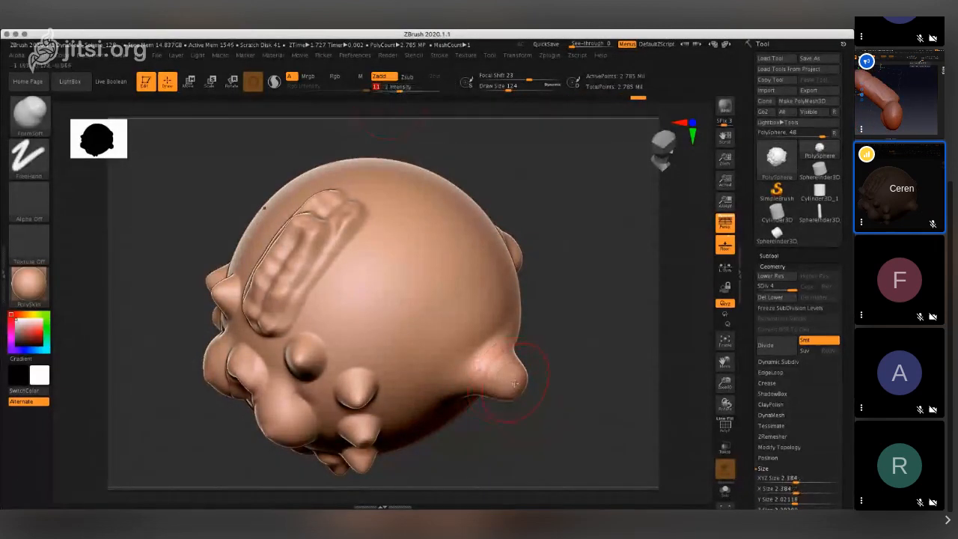
drag(507, 384, 603, 434)
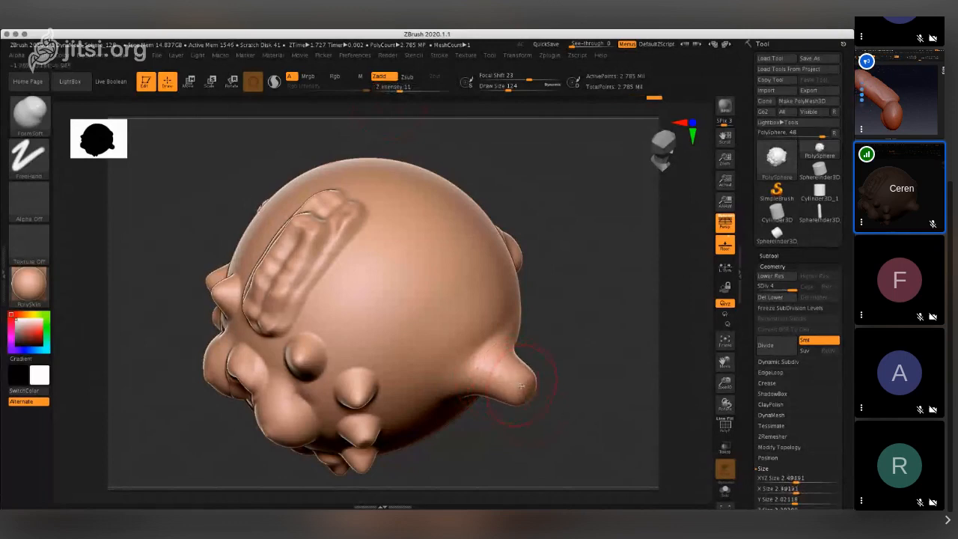
drag(521, 386, 626, 437)
drag(521, 385, 573, 417)
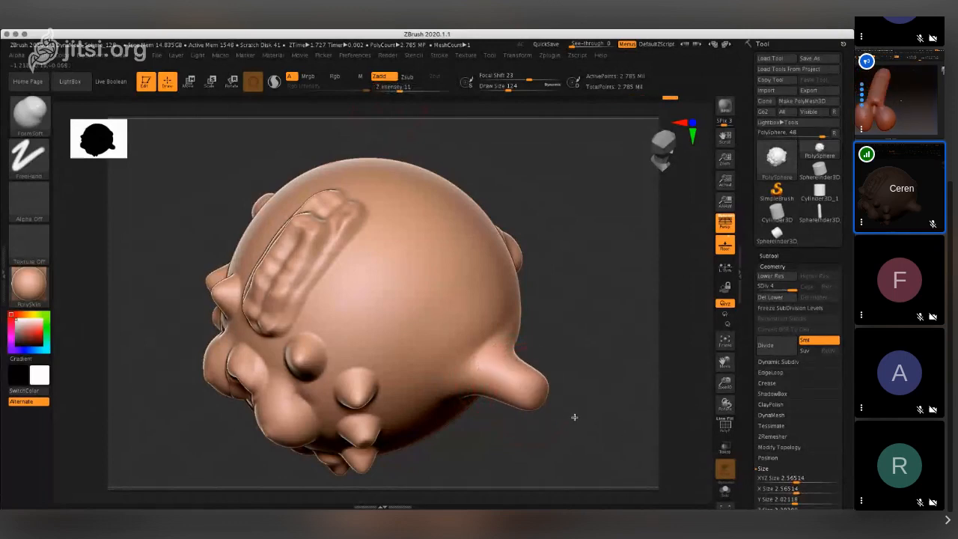
drag(515, 391, 611, 427)
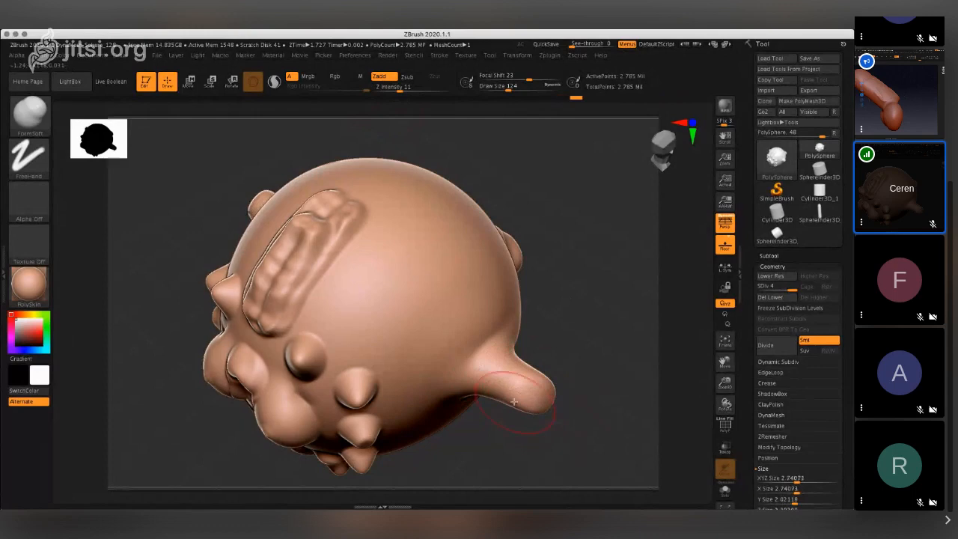
drag(524, 385, 628, 431)
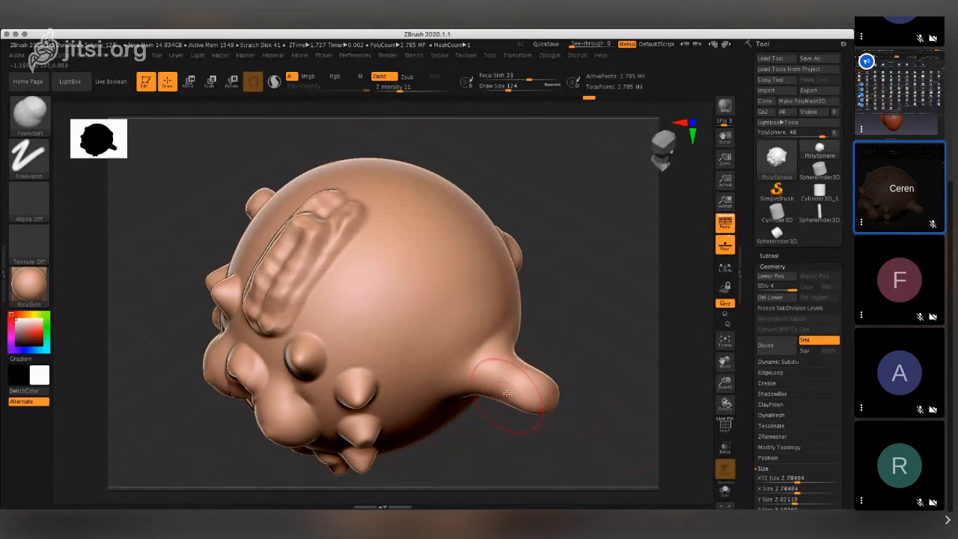
drag(509, 392, 631, 434)
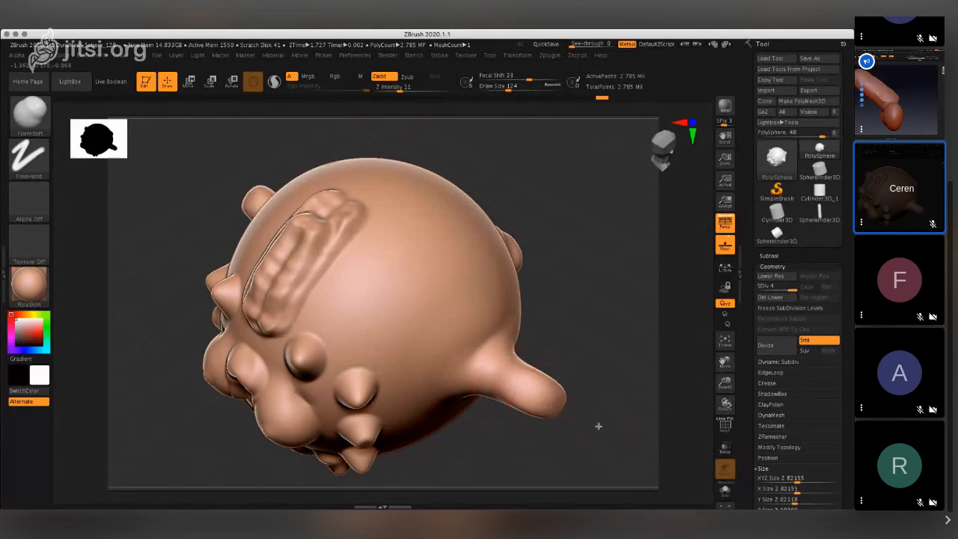
drag(543, 401, 596, 432)
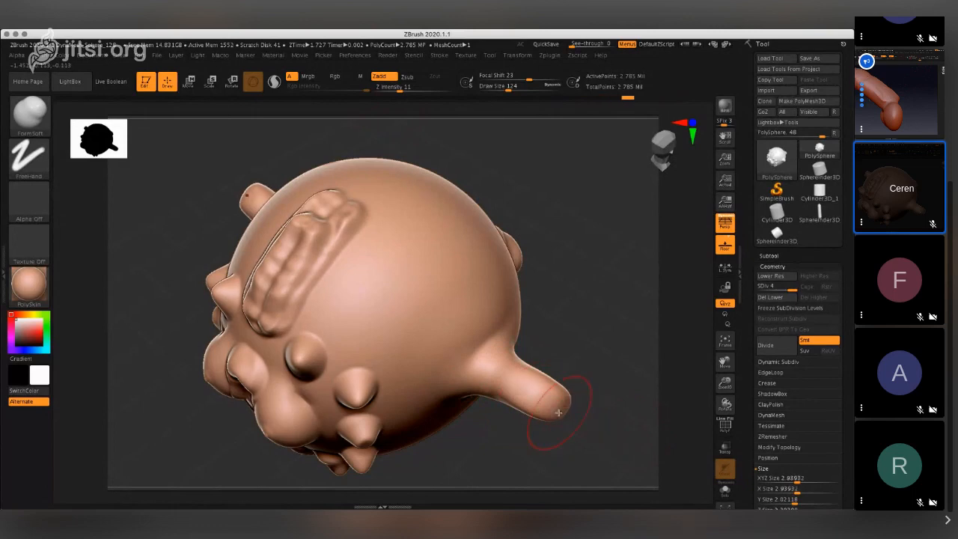
drag(553, 404, 573, 417)
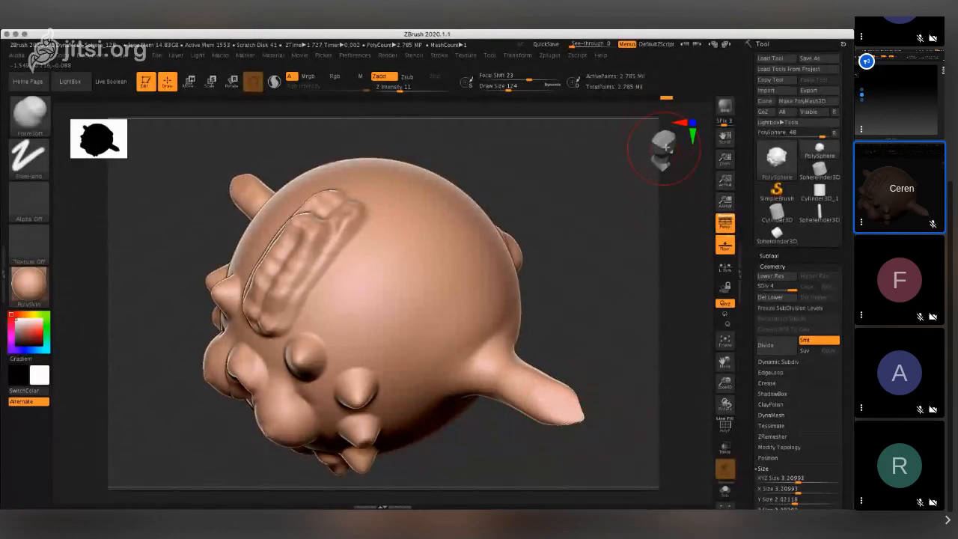
mouse_move(666, 148)
mouse_down()
mouse_move(661, 134)
mouse_move(655, 140)
mouse_up()
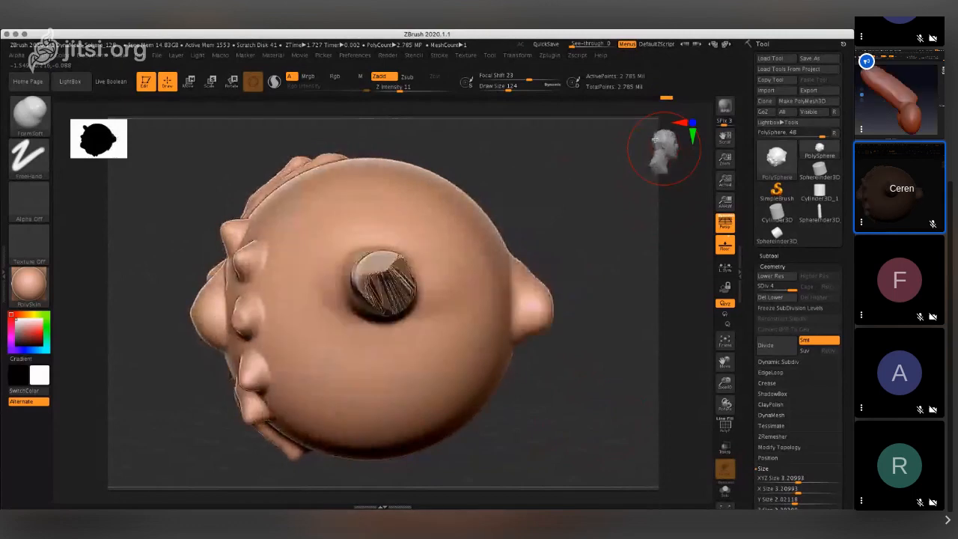
- Undo the strokes that built the long horn, back to the rounded bump on the sphere's side
key(ctrl)
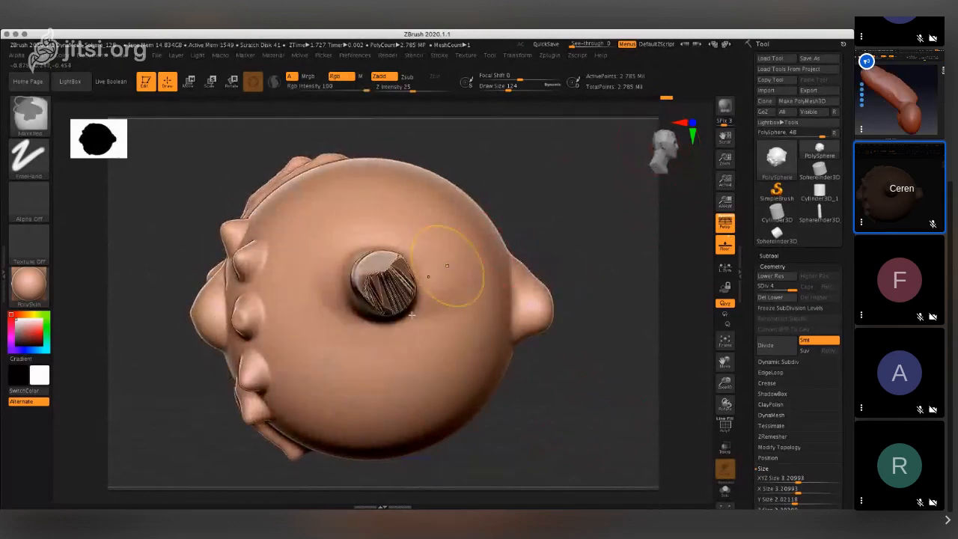
key(ctrl+z)
key(ctrl+z)
key(ctrl+z)
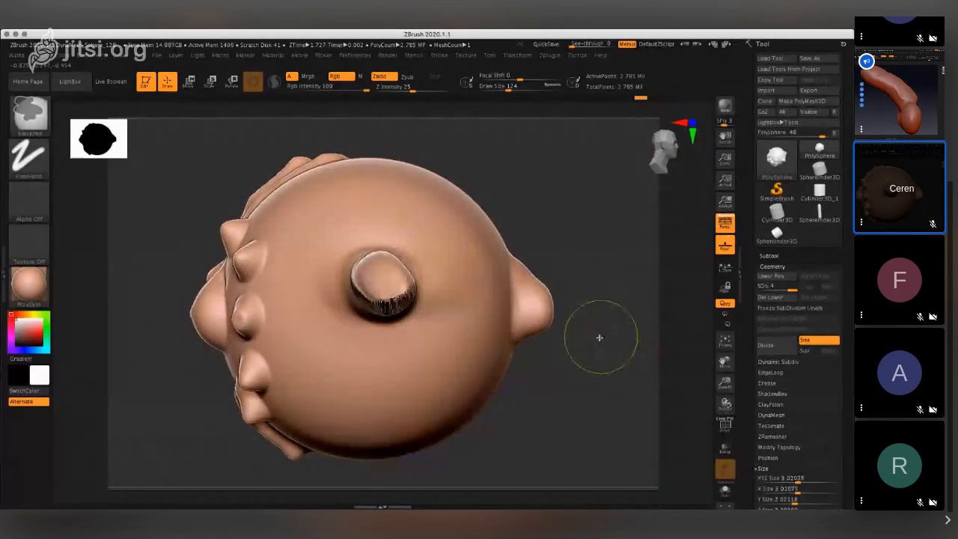
key(ctrl+z)
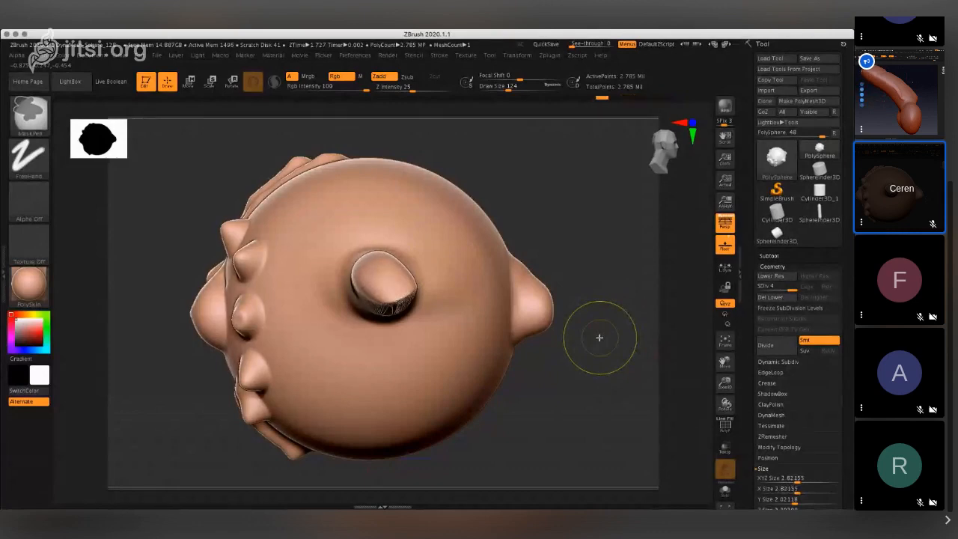
key(ctrl+z)
key(ctrl+z)
key(ctrl+z)
key(ctrl+z)
key(ctrl+z)
key(ctrl+z)
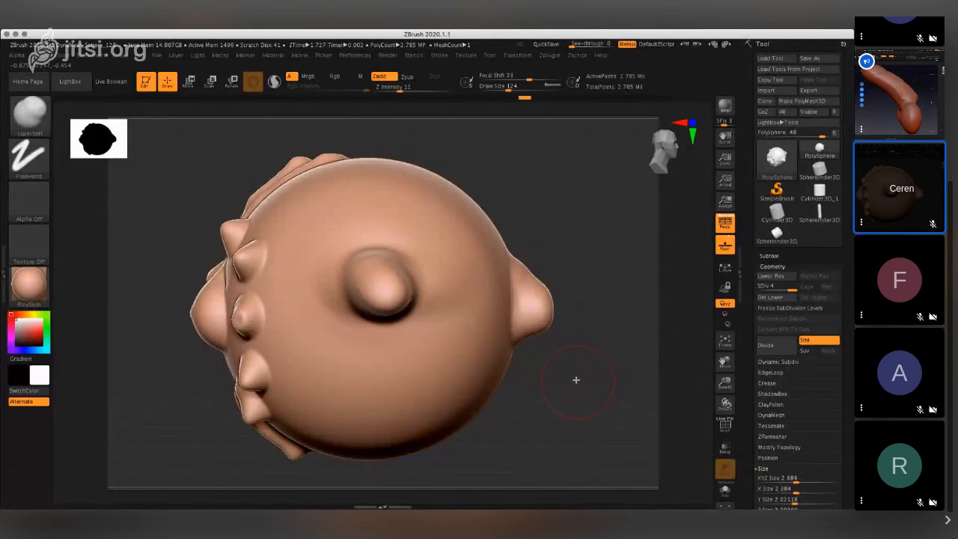
- Try a FormSoft stroke extending the side bump toward the row of spikes, and undo it
mouse_move(333, 281)
mouse_down()
mouse_move(325, 289)
mouse_move(334, 282)
mouse_up()
key(ctrl+z)
key(ctrl+z)
key(ctrl+z)
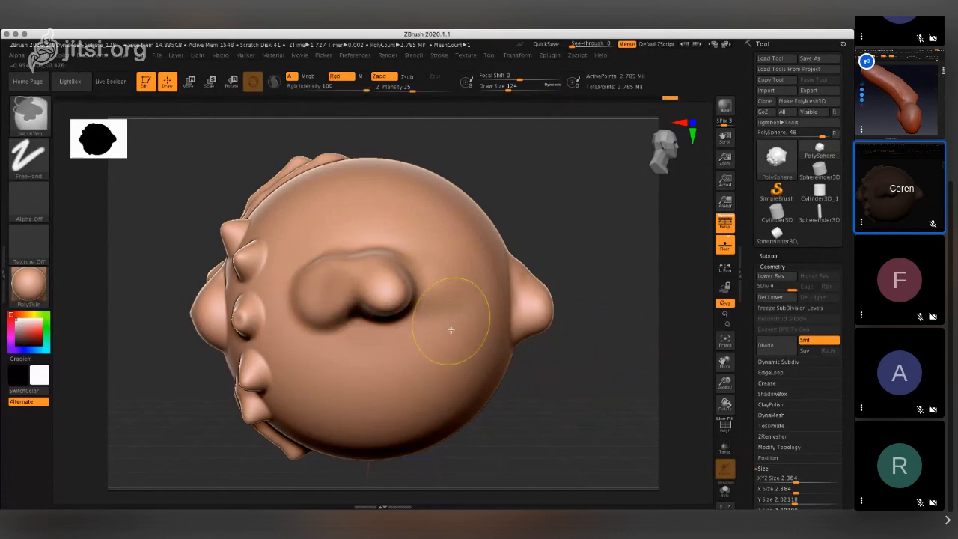
key(ctrl+z)
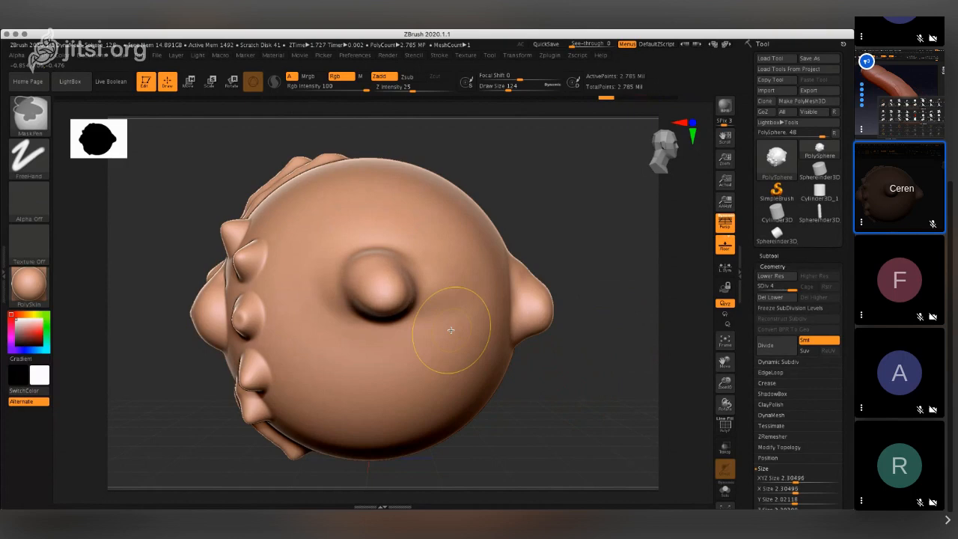
- Undo the remaining bump strokes to restore the smooth side of the sphere
key(ctrl+z)
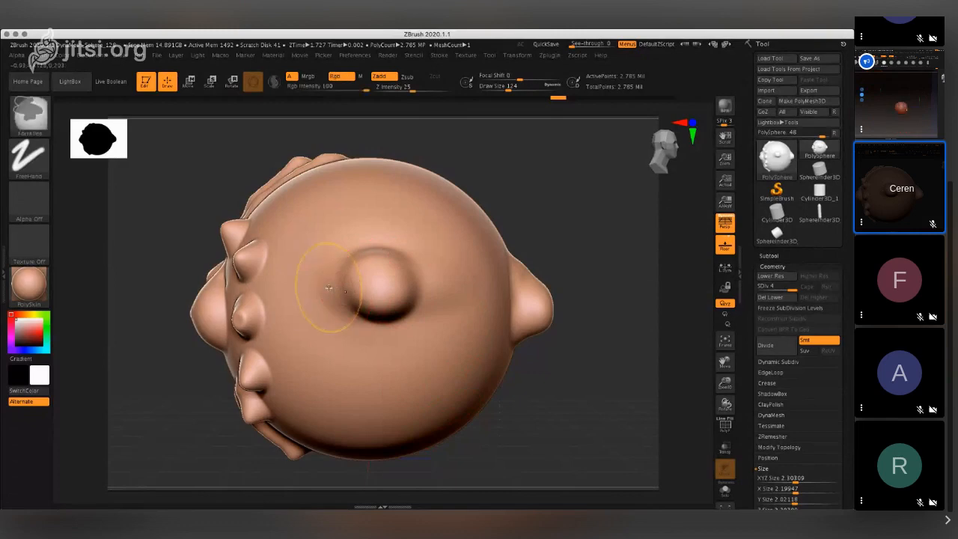
key(ctrl+z)
key(ctrl+z)
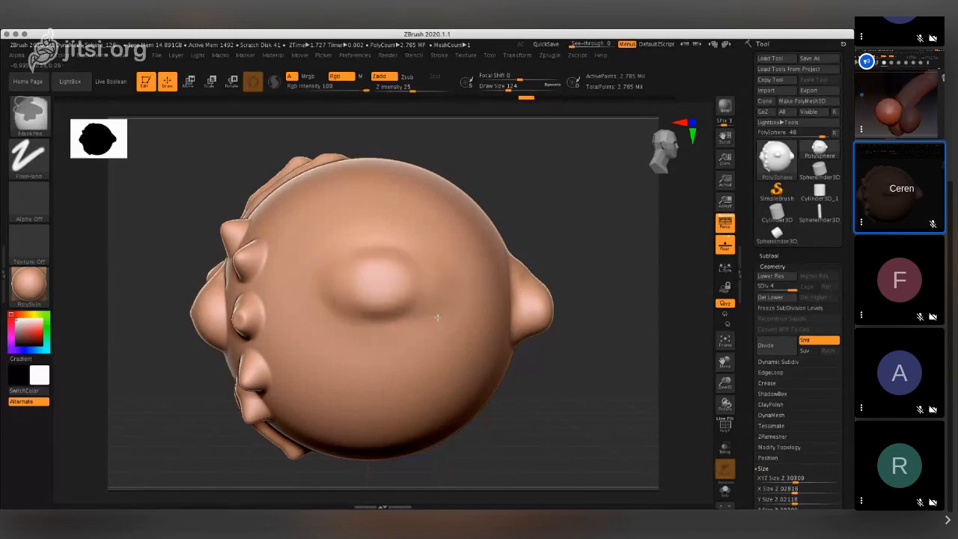
key(ctrl+z)
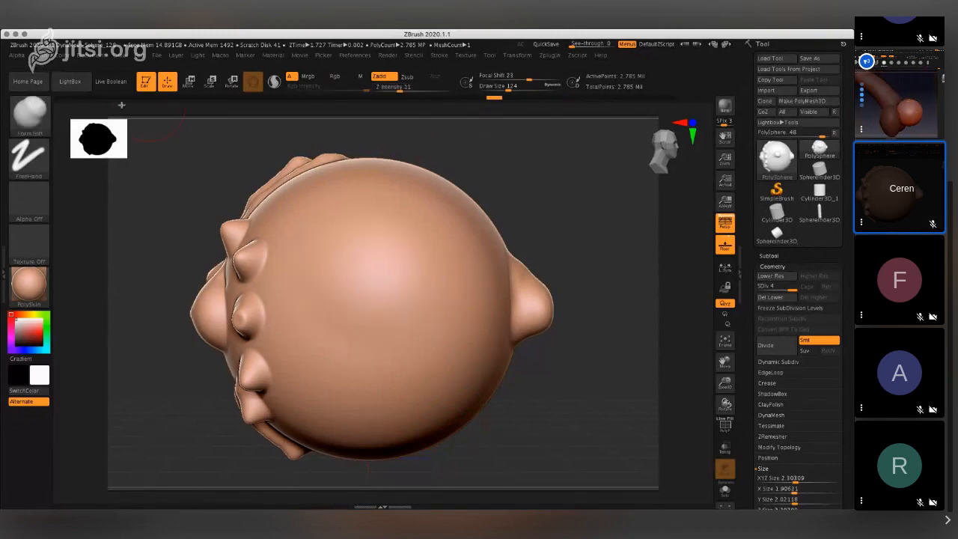
- Try to insert a sphere on the smooth side with the IMM Primitives brush, reducing Draw Size to 56
click(33, 129)
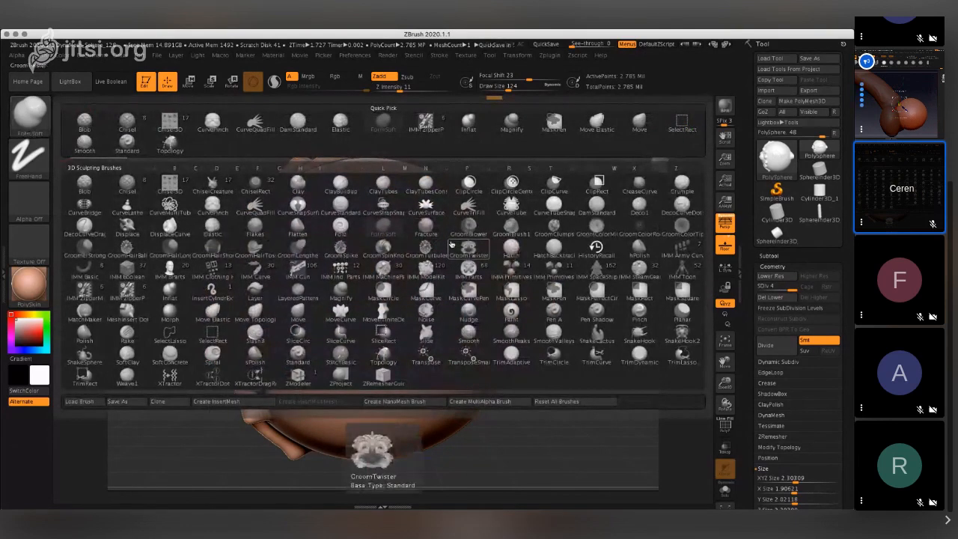
click(557, 269)
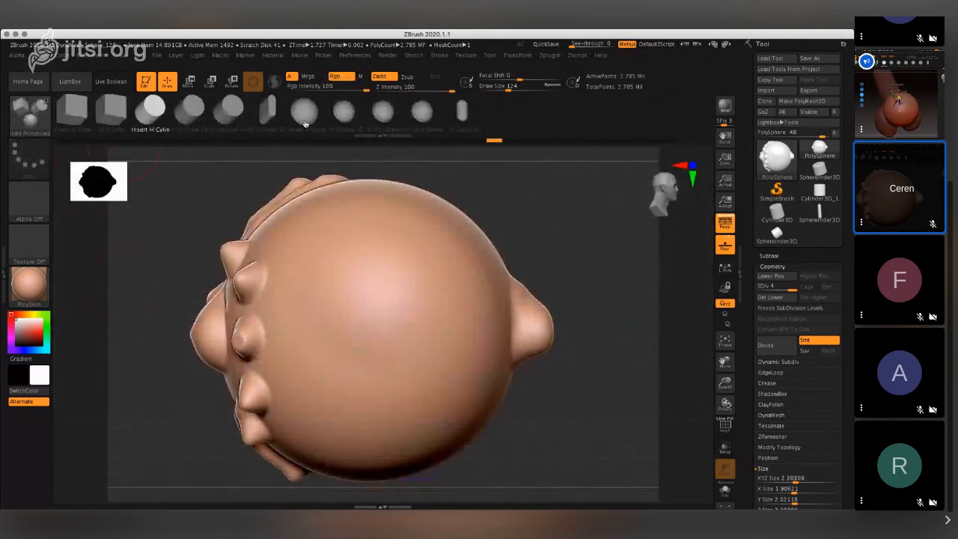
click(304, 122)
click(342, 339)
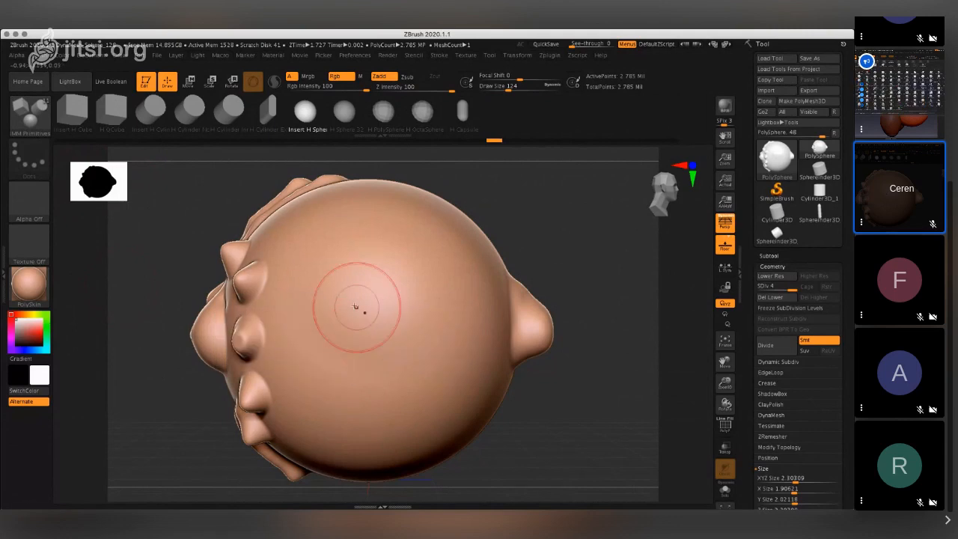
drag(497, 88, 492, 88)
click(330, 335)
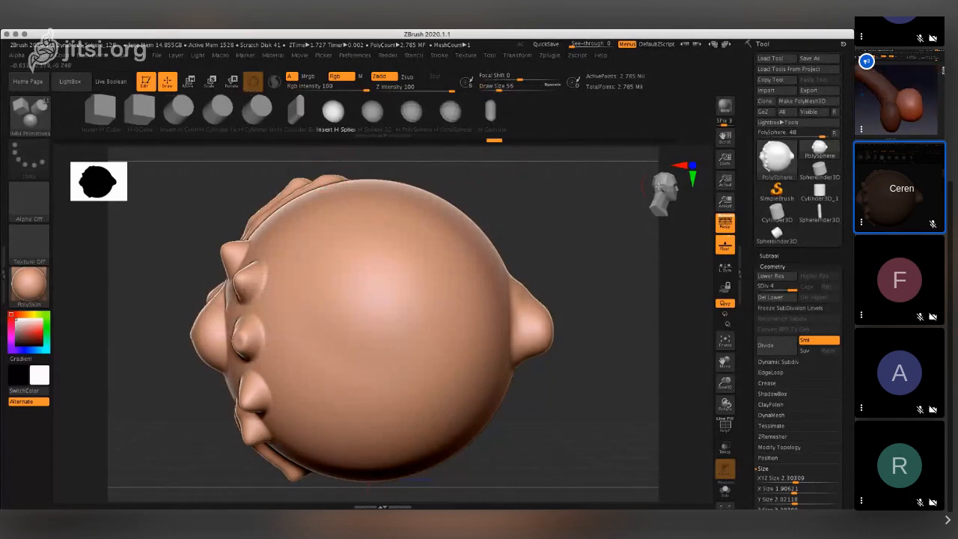
- Pull a long tapered spike out of the smooth side with the Move Elastic brush, undoing the first attempt
click(660, 192)
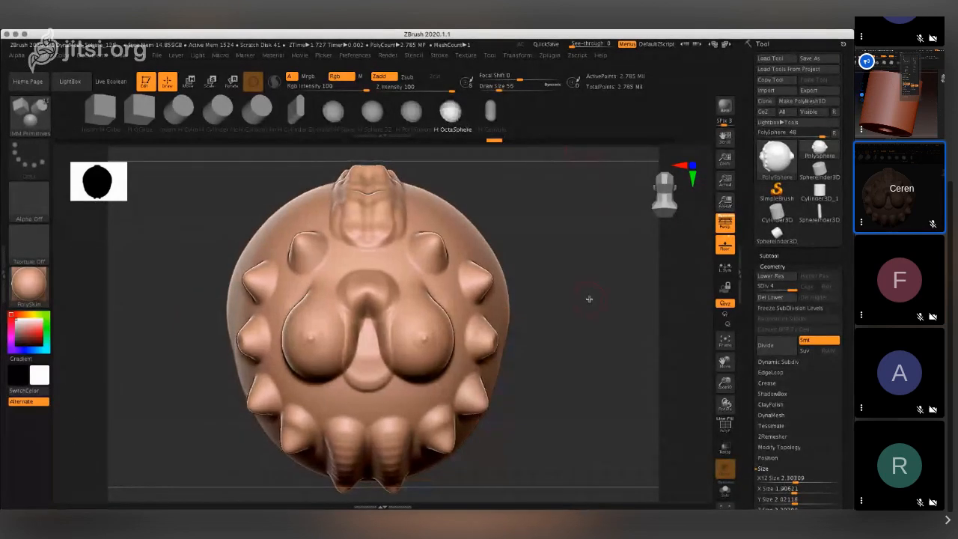
mouse_move(589, 298)
mouse_down()
mouse_move(564, 295)
mouse_move(626, 307)
mouse_move(581, 299)
mouse_move(571, 308)
mouse_up()
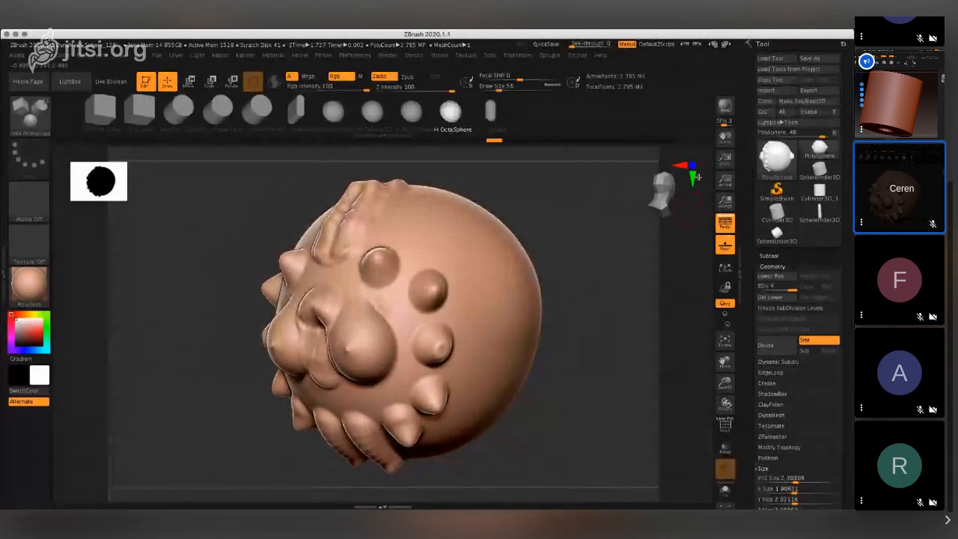
drag(725, 160, 724, 172)
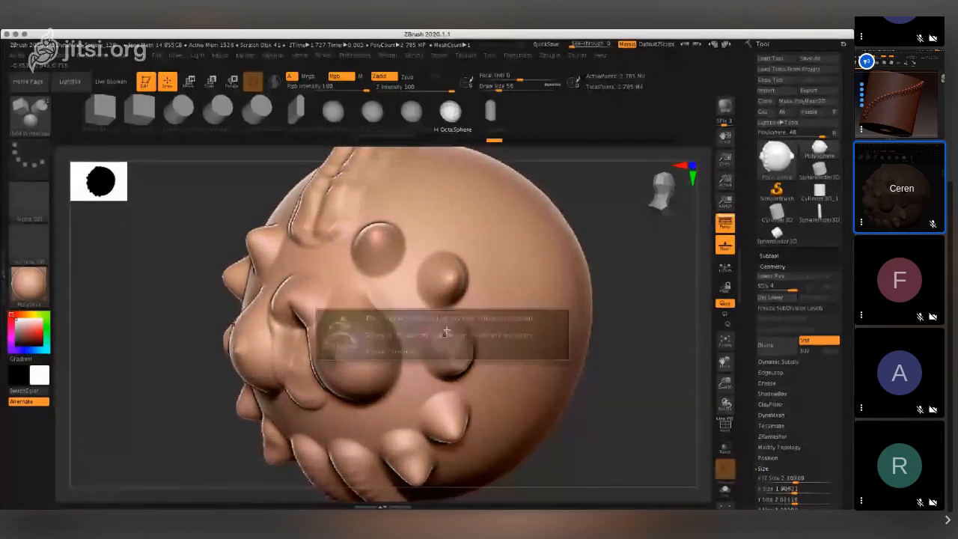
drag(648, 322, 637, 302)
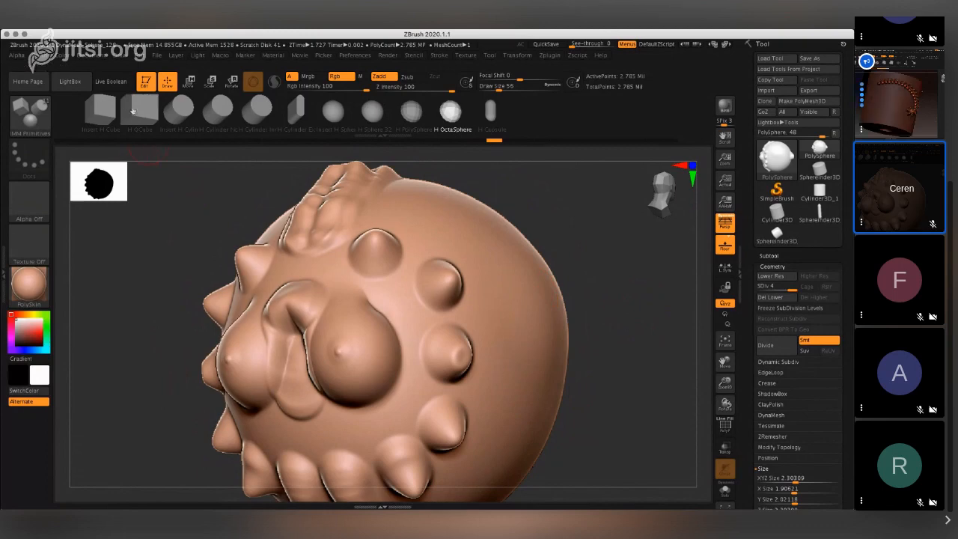
click(31, 115)
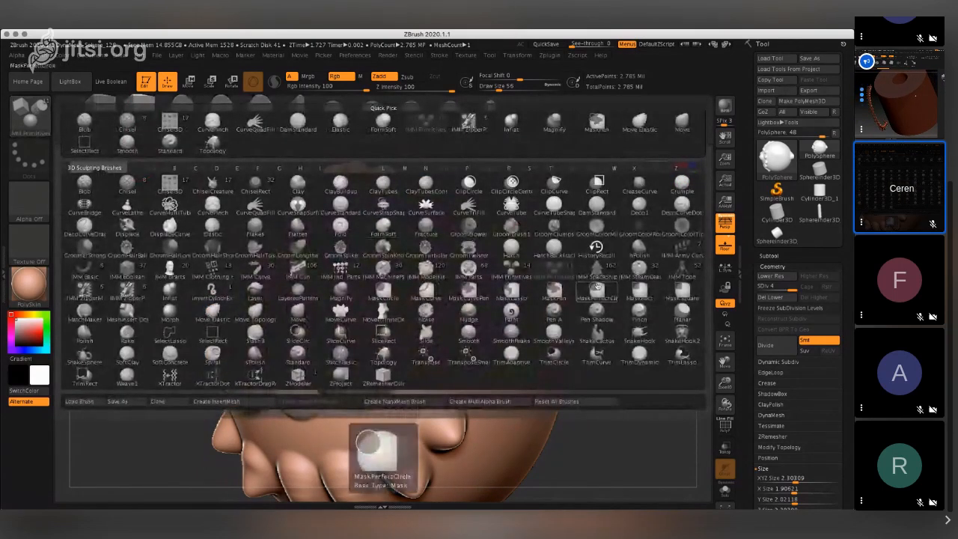
click(210, 319)
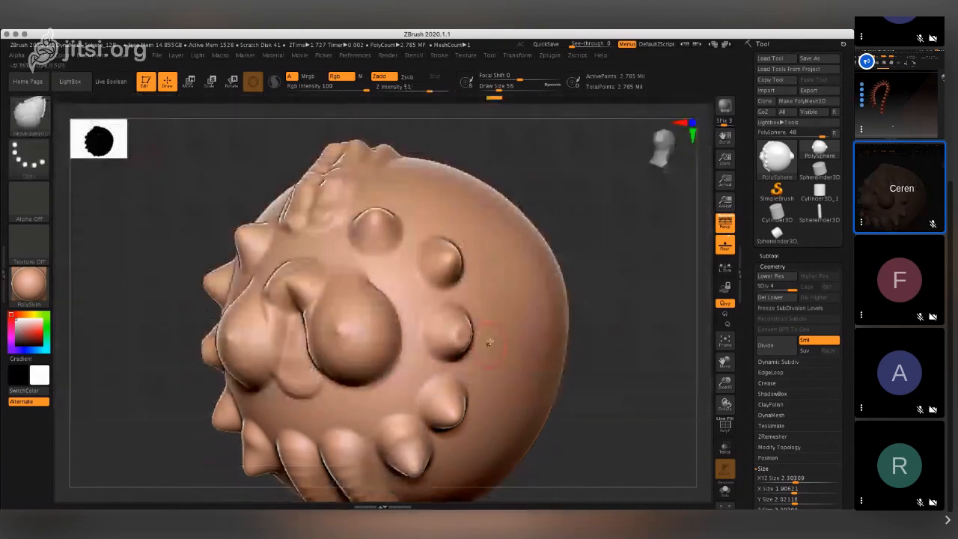
mouse_move(514, 308)
mouse_down()
mouse_move(560, 313)
mouse_move(577, 281)
mouse_move(591, 300)
mouse_up()
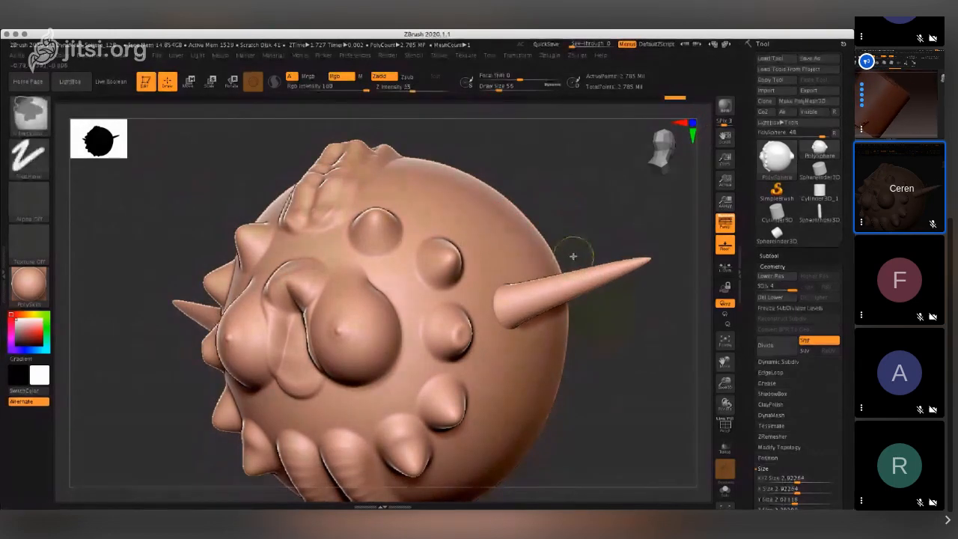
key(ctrl+z)
mouse_move(621, 248)
mouse_down()
mouse_move(593, 284)
mouse_move(609, 350)
mouse_move(641, 373)
mouse_move(676, 374)
mouse_up()
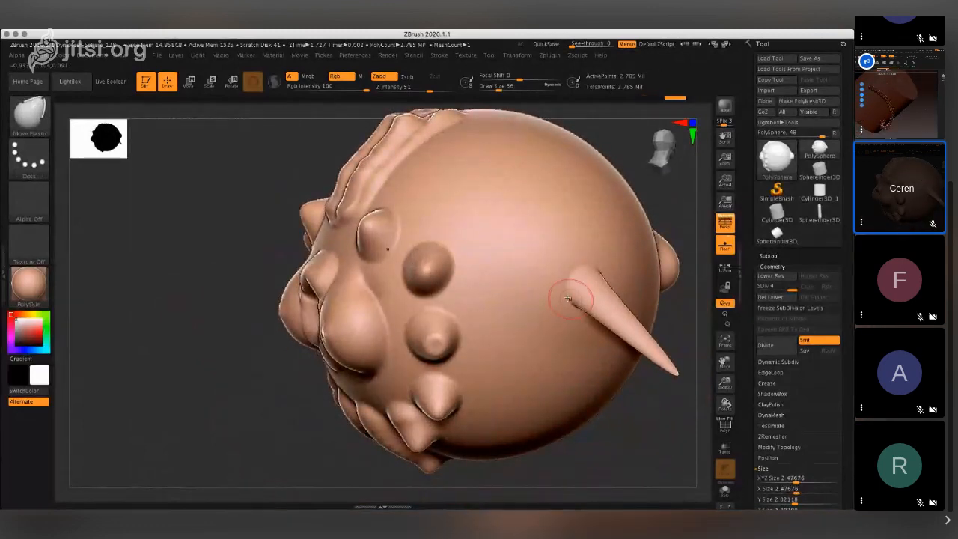
- Pull small rounded lumps out of the surface on both sides of the spike's base with Move Elastic
drag(566, 302, 576, 318)
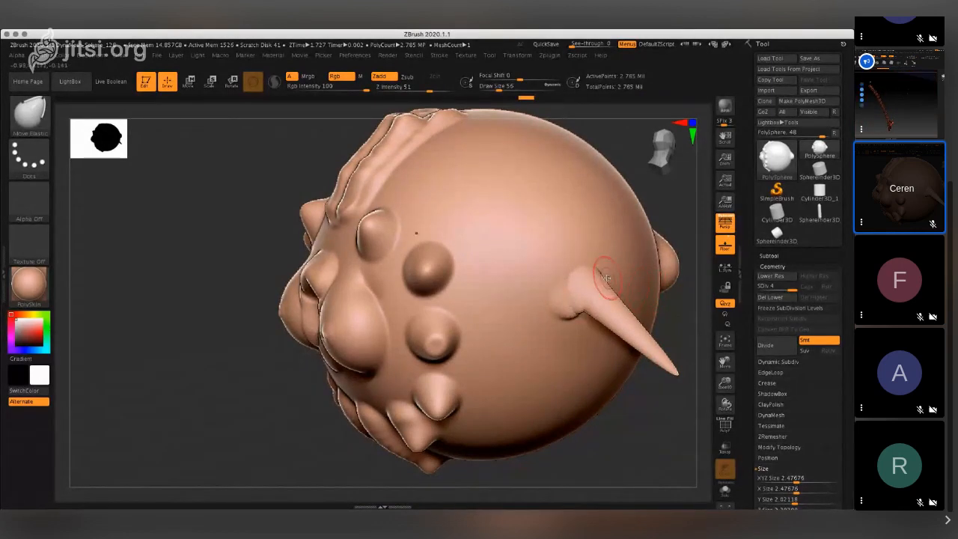
drag(612, 280, 622, 284)
drag(567, 297, 570, 304)
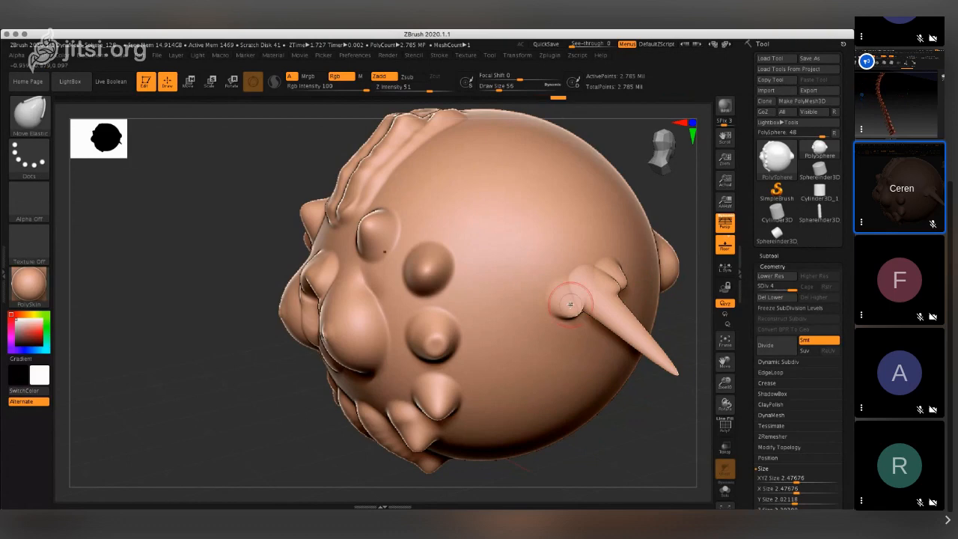
- Subdivide the sphere mesh to SDiv 5 and duplicate it as a second subtool
key(ctrl)
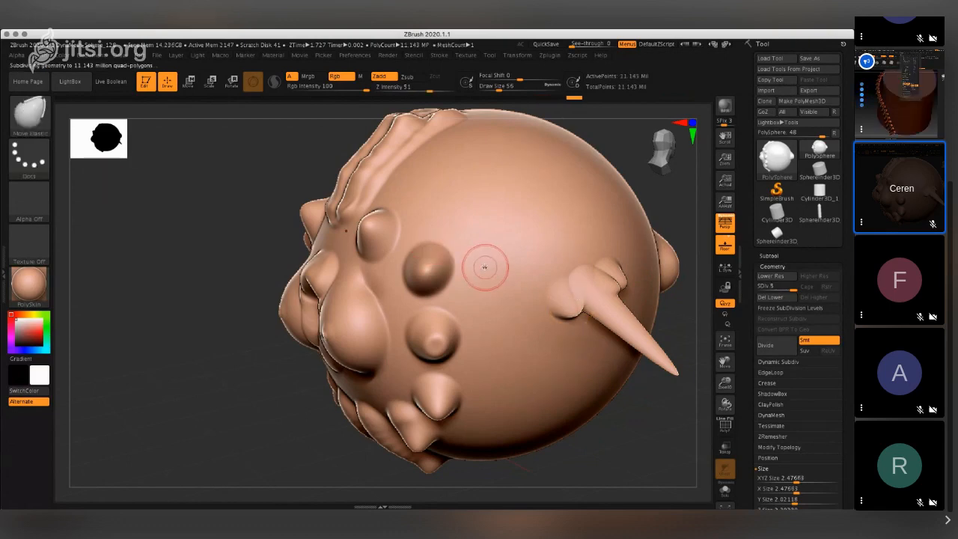
key(ctrl+shift)
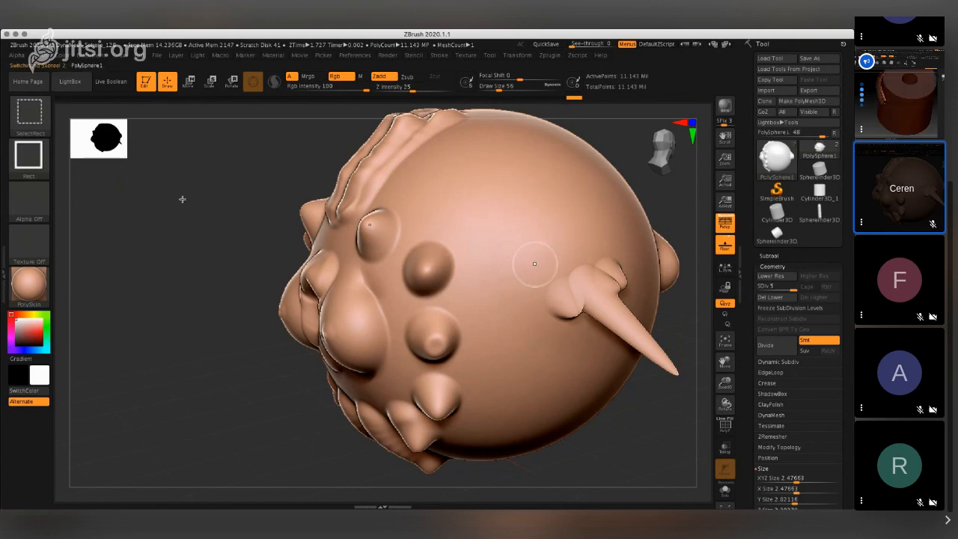
key(ctrl+shift+d)
- Pull the spike on the duplicated subtool outward with Move Elastic to form a second, longer point
drag(182, 199, 251, 213)
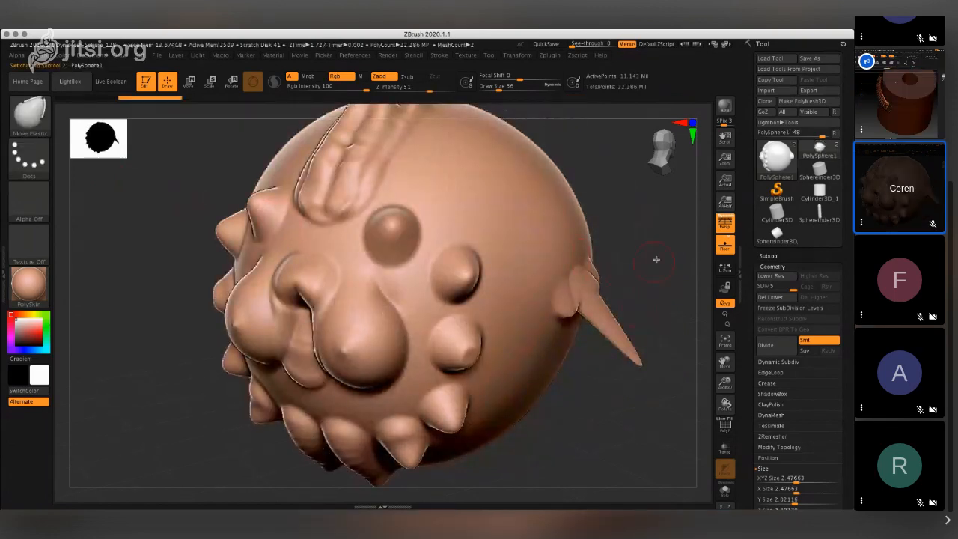
drag(620, 337, 699, 356)
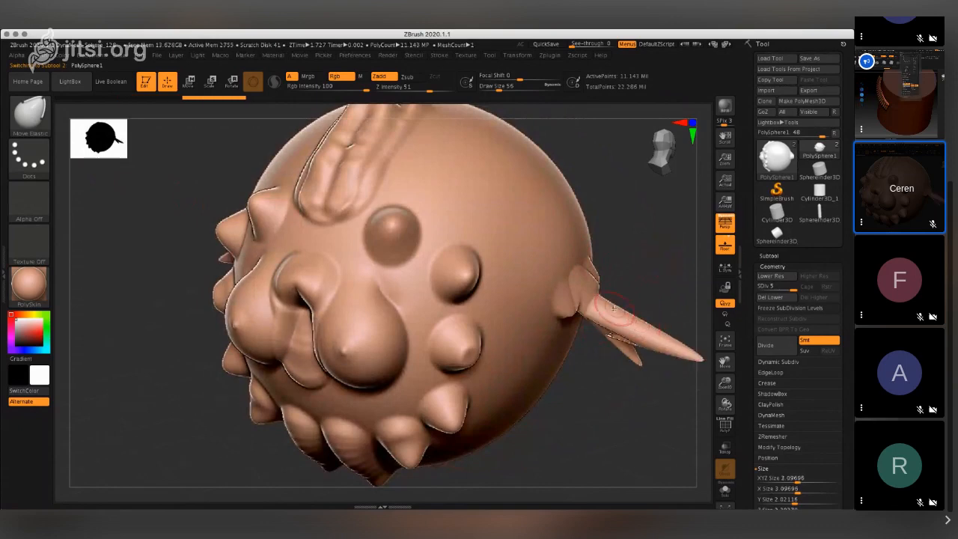
- Try stretching the side spike upward into a webbed wing with two Move Elastic pulls, and undo them
drag(669, 250, 708, 198)
drag(598, 282, 627, 178)
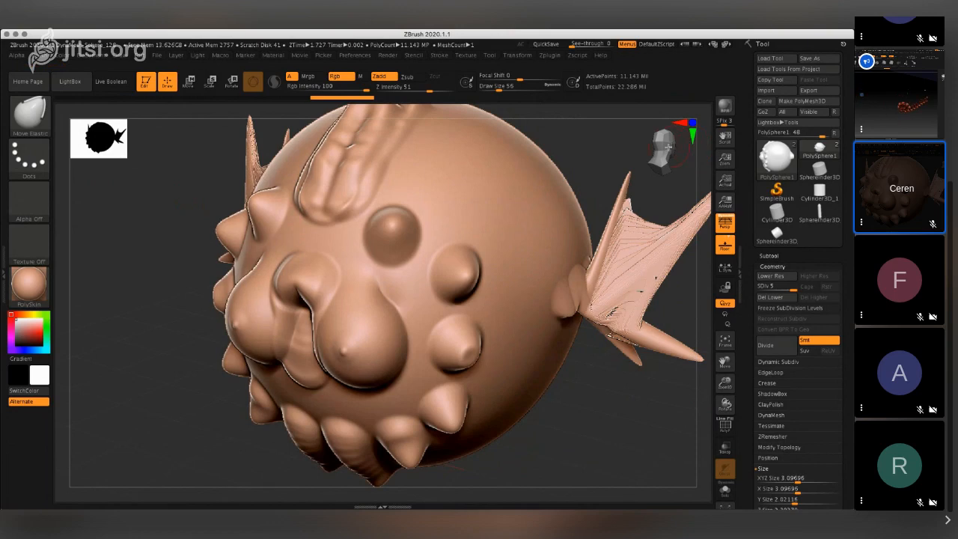
drag(668, 147, 673, 146)
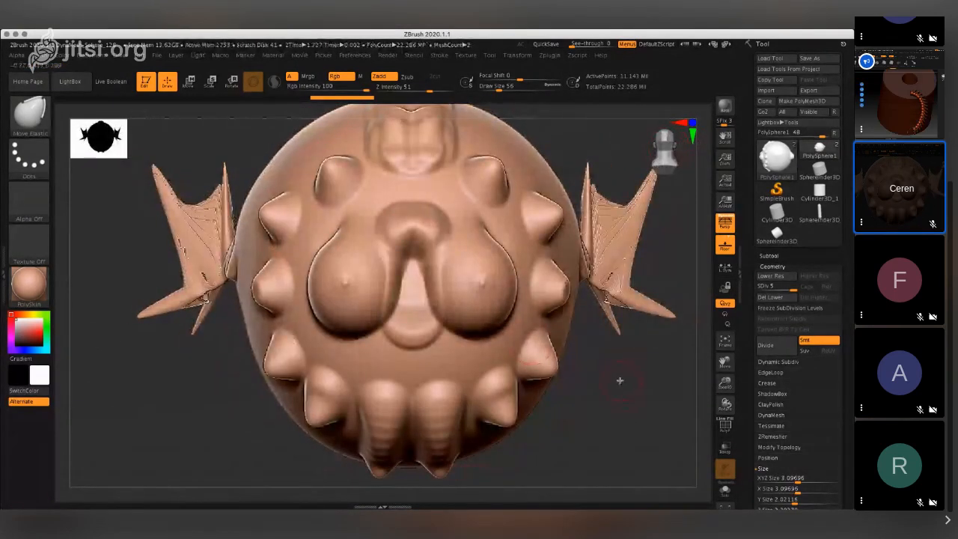
key(ctrl)
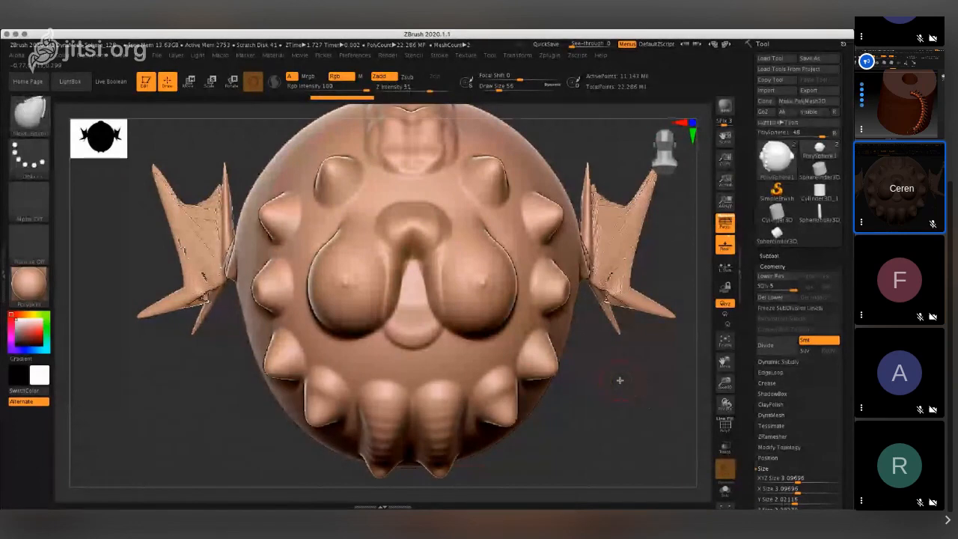
key(ctrl)
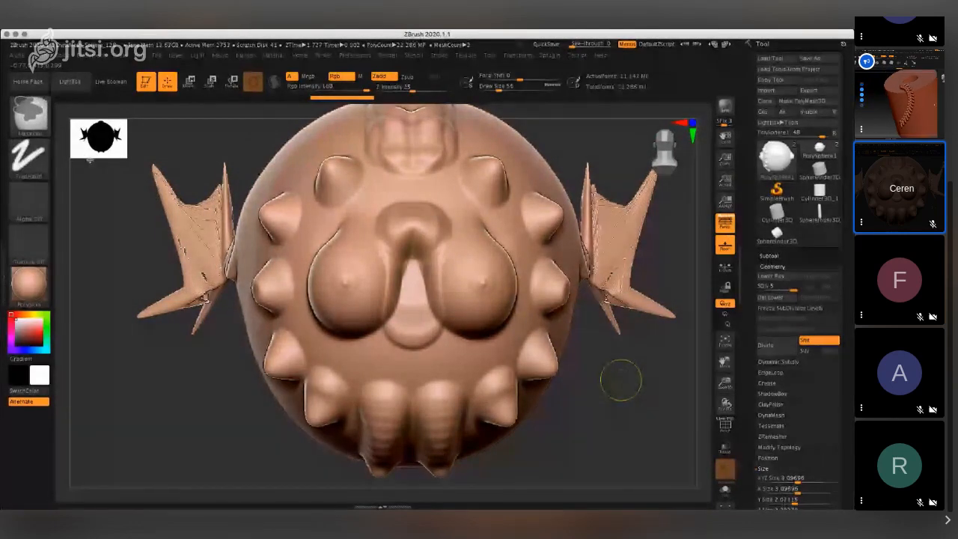
key(ctrl+z)
key(ctrl+z)
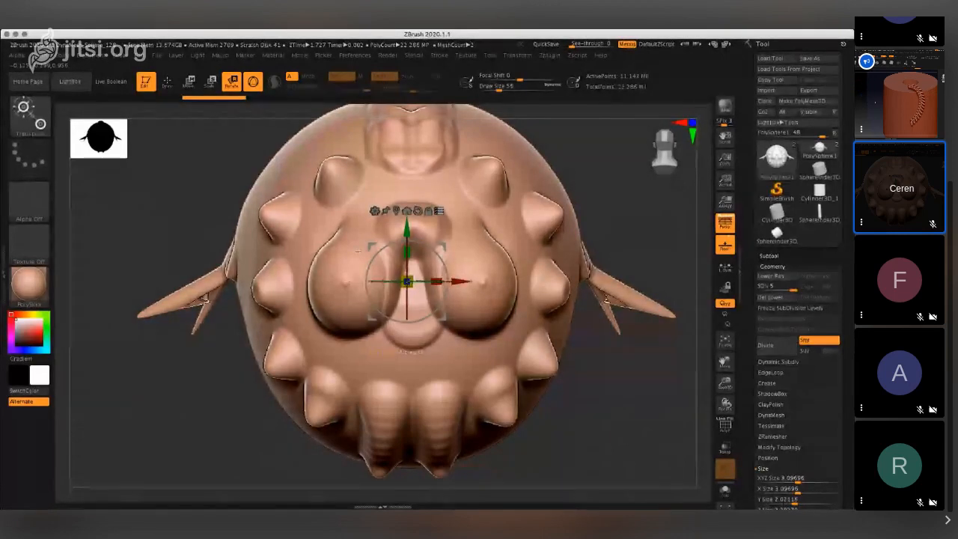
- Select the Fold brush and undo the last pull on the duplicated subtool's side spike
click(25, 119)
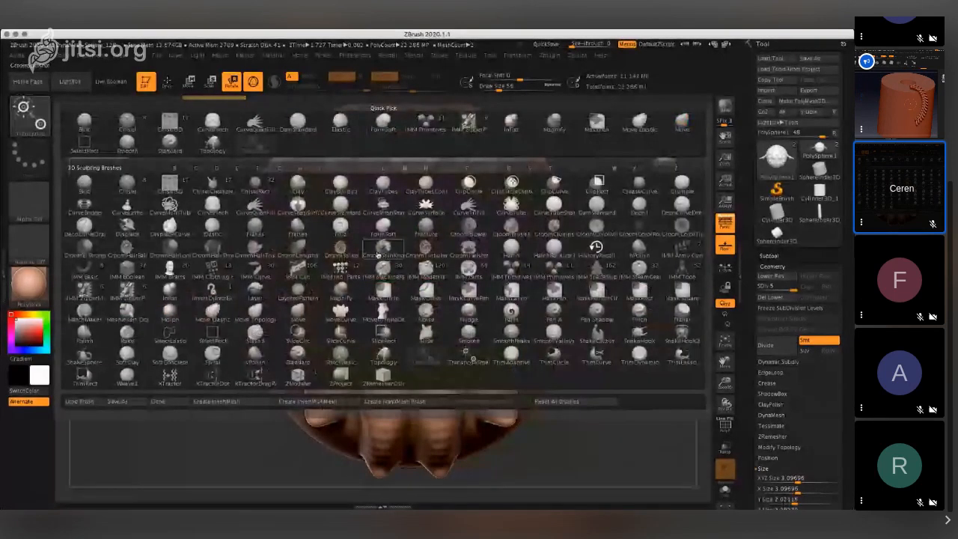
click(341, 227)
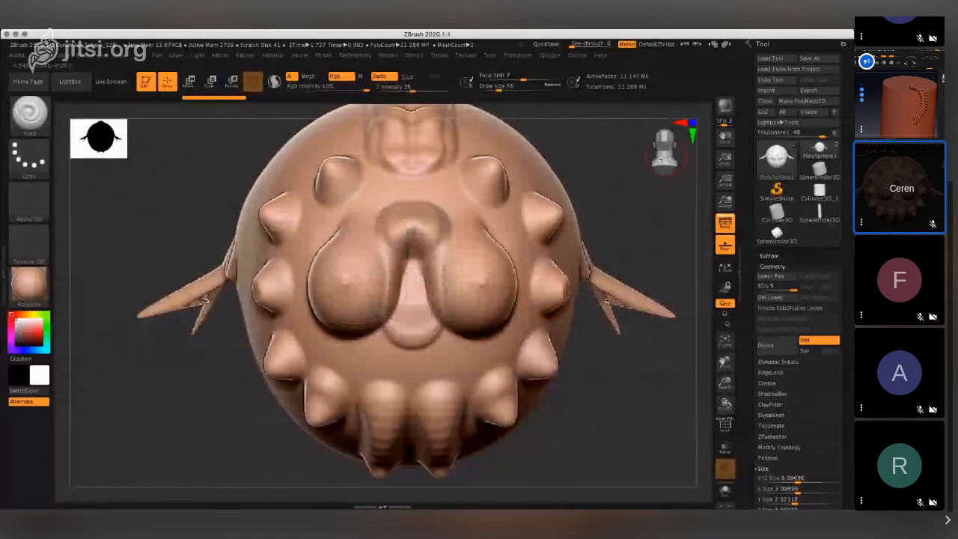
drag(666, 224, 524, 232)
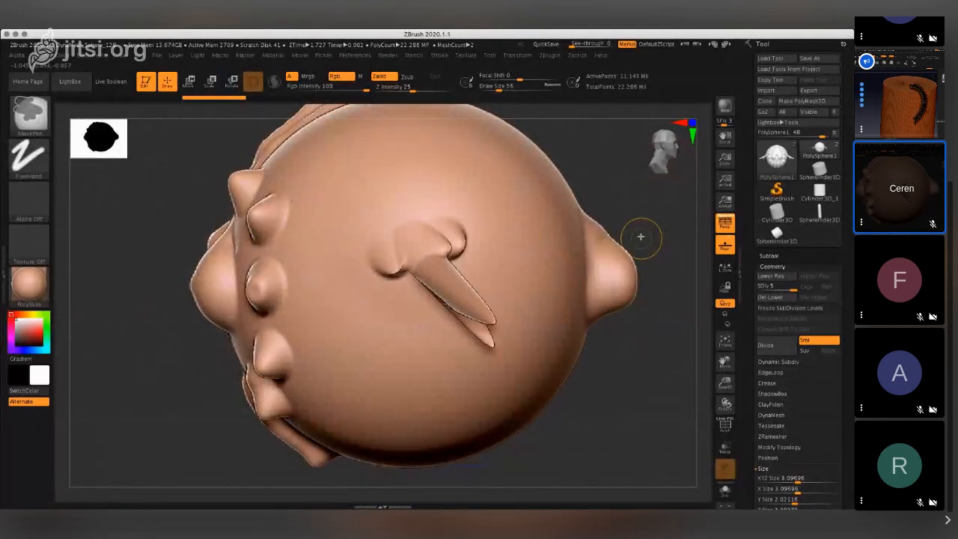
key(ctrl+z)
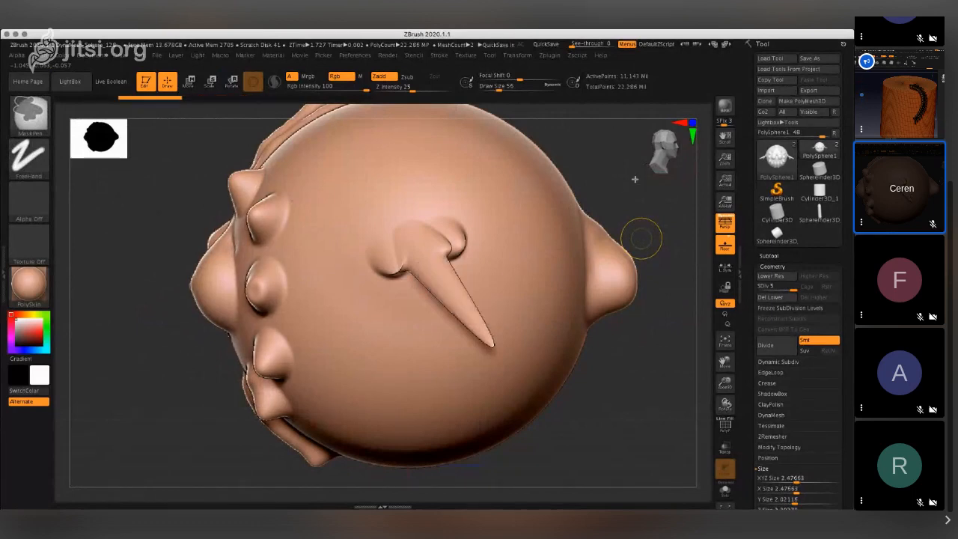
click(664, 146)
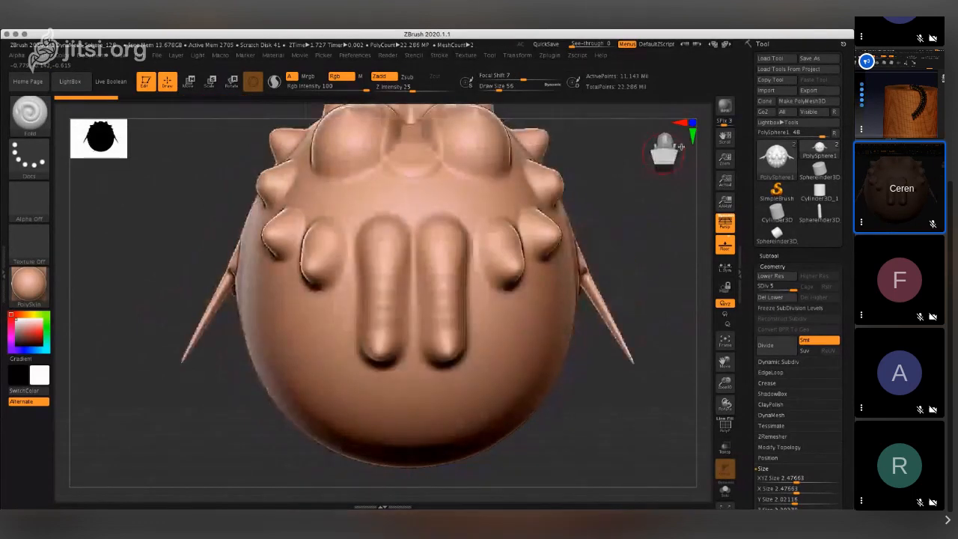
click(680, 147)
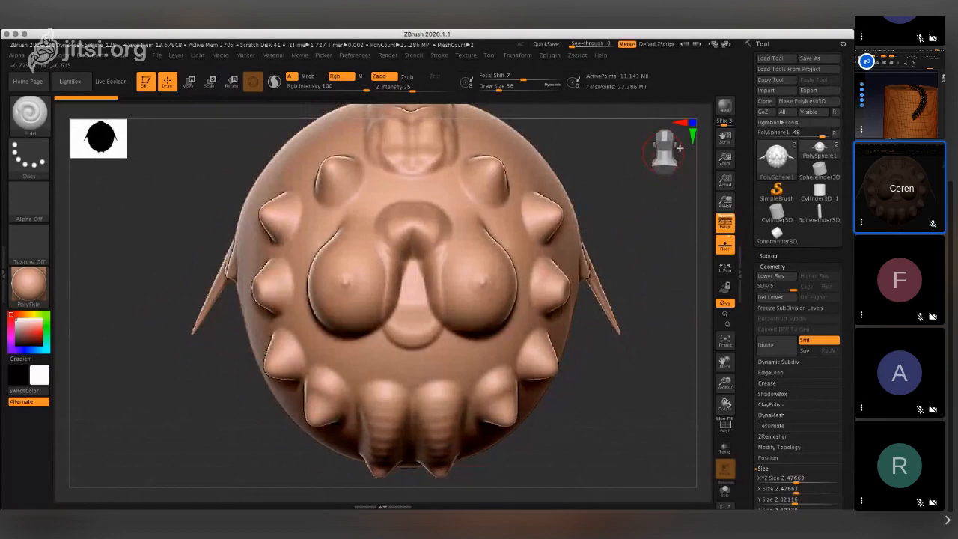
click(672, 151)
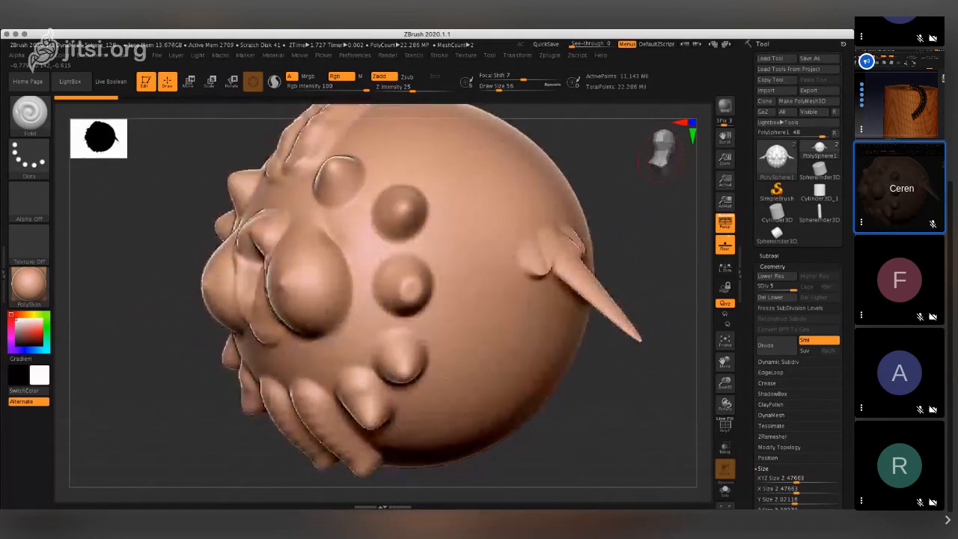
key(ctrl)
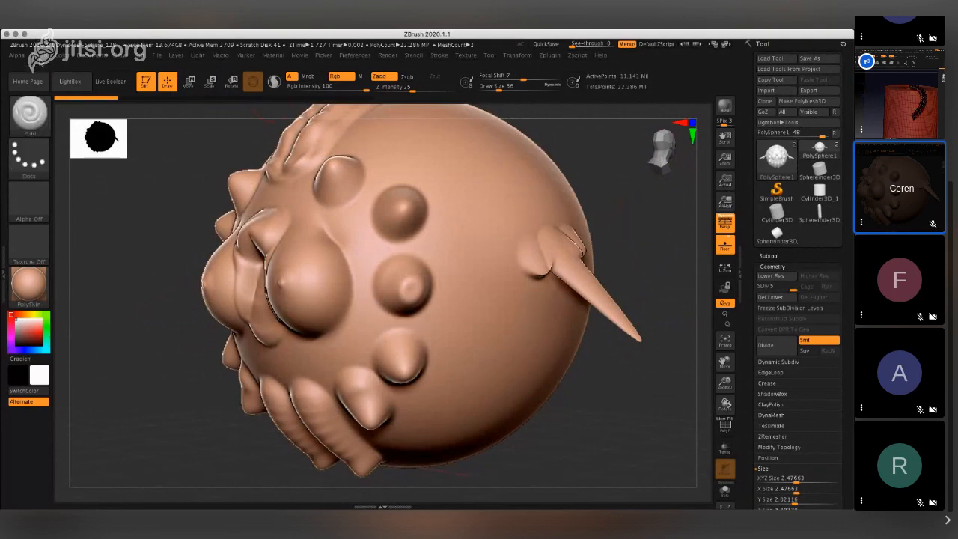
key(b)
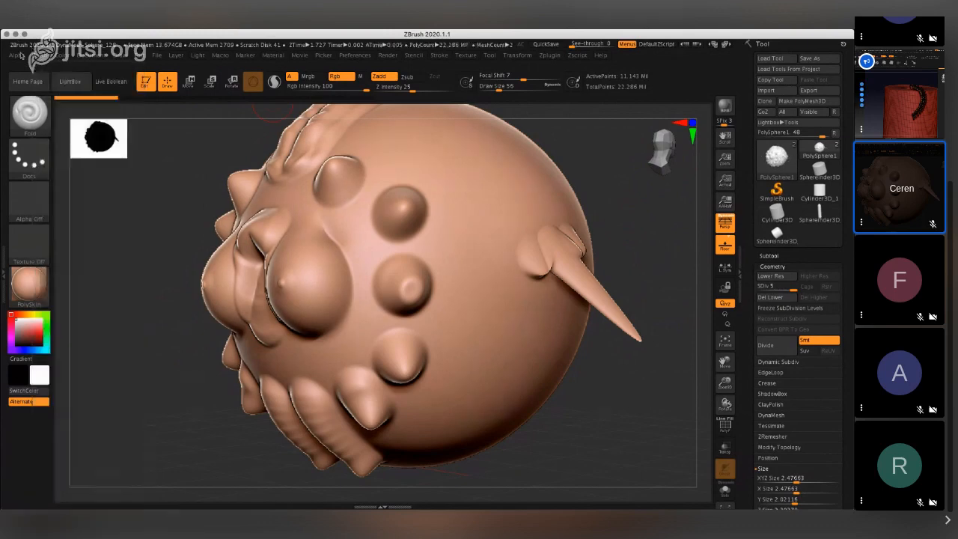
mouse_move(102, 58)
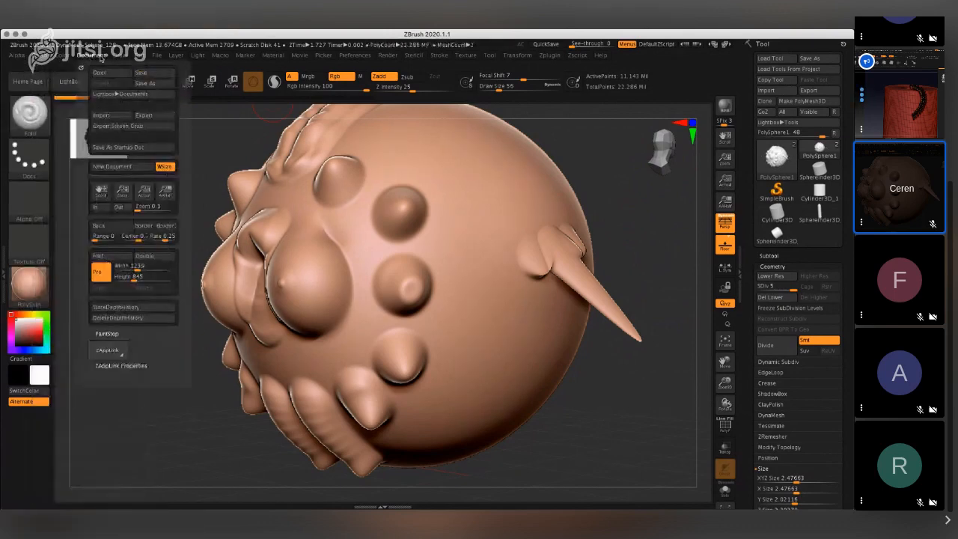
mouse_move(138, 59)
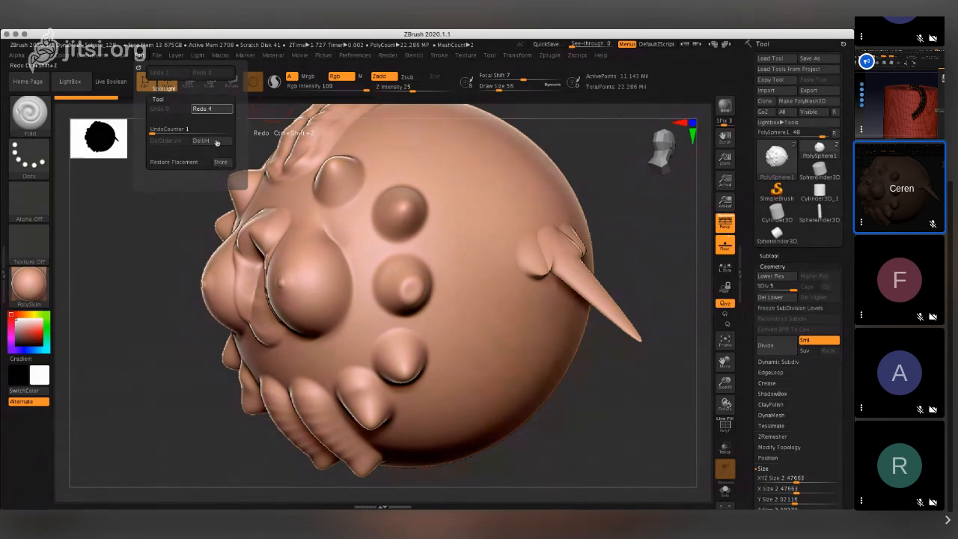
key(ctrl+s)
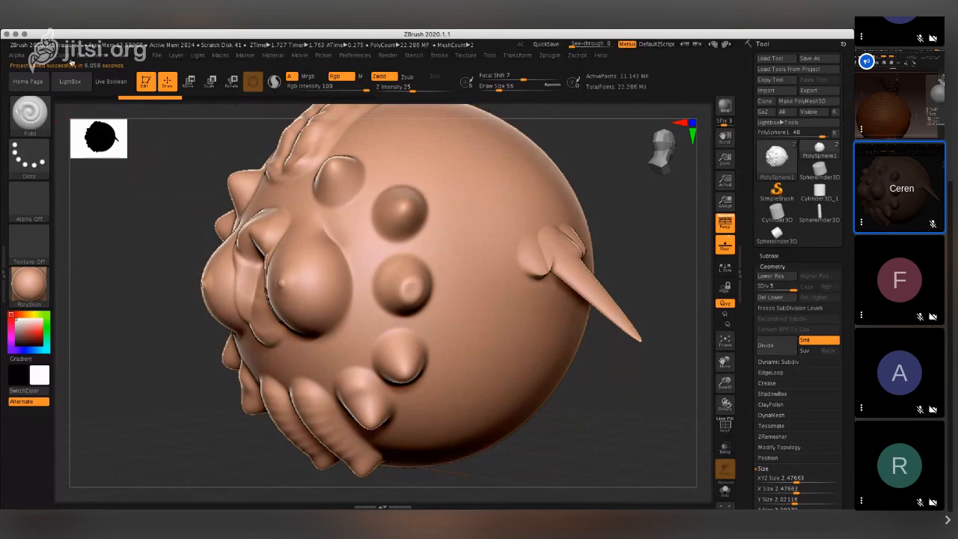
click(96, 56)
click(103, 74)
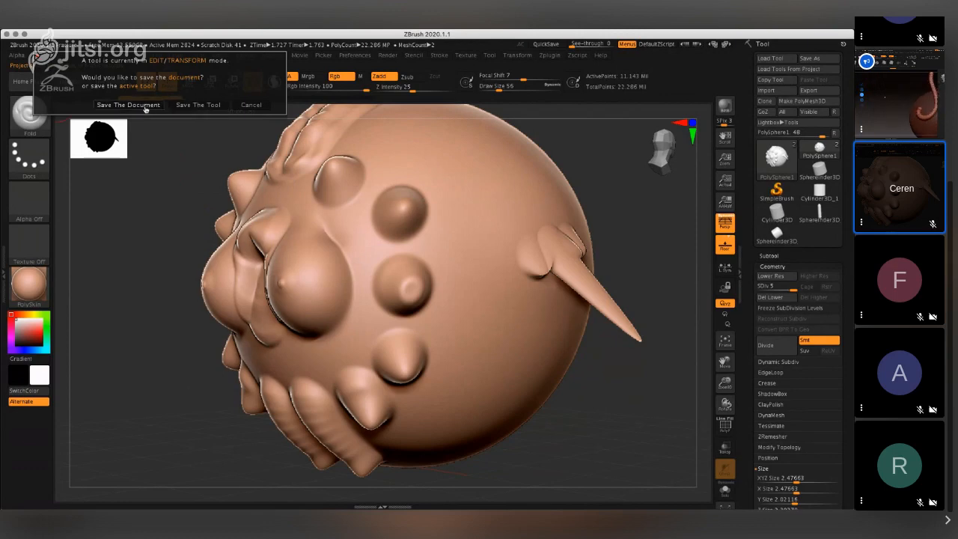
click(265, 106)
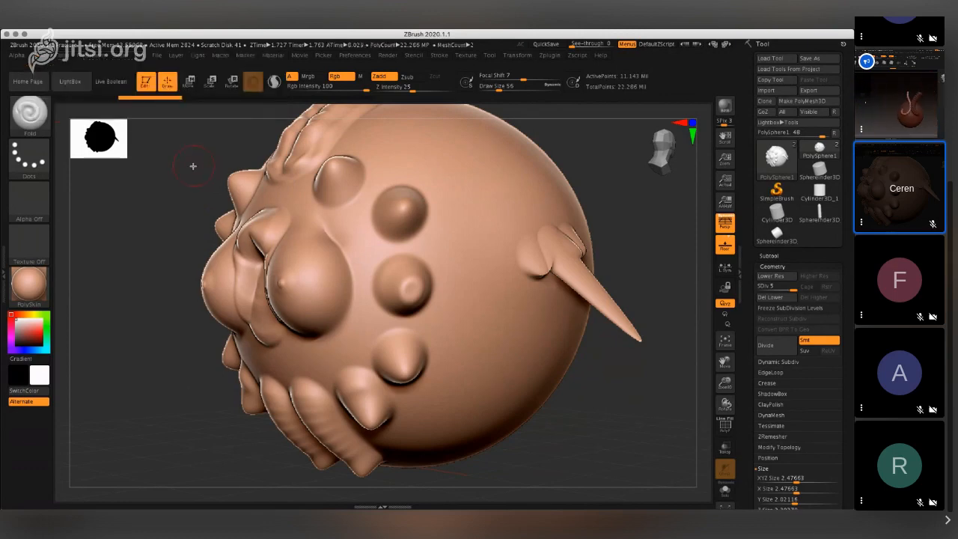
- Save the project to the Desktop as SuperBoobs.ZBP.zpr in ZBrush Project format
key(ctrl+s)
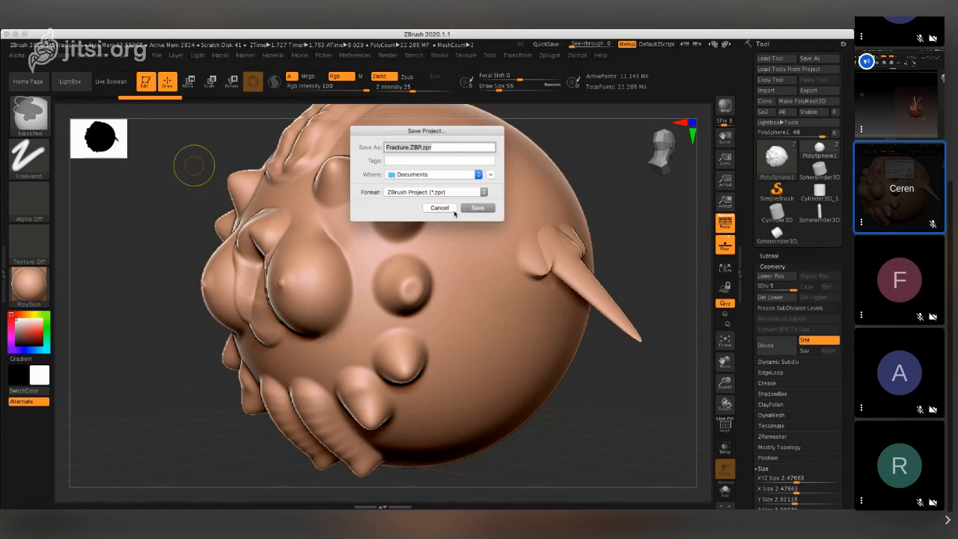
click(439, 178)
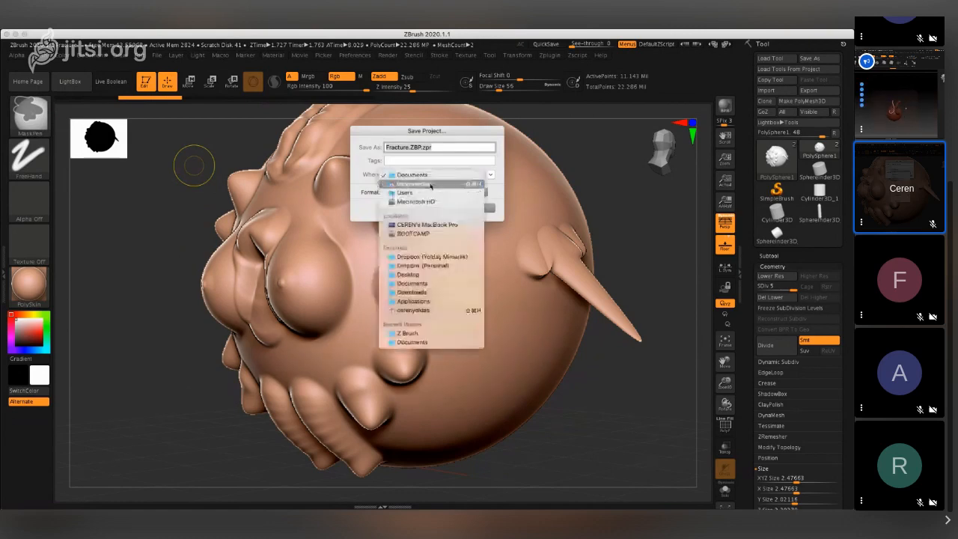
click(427, 271)
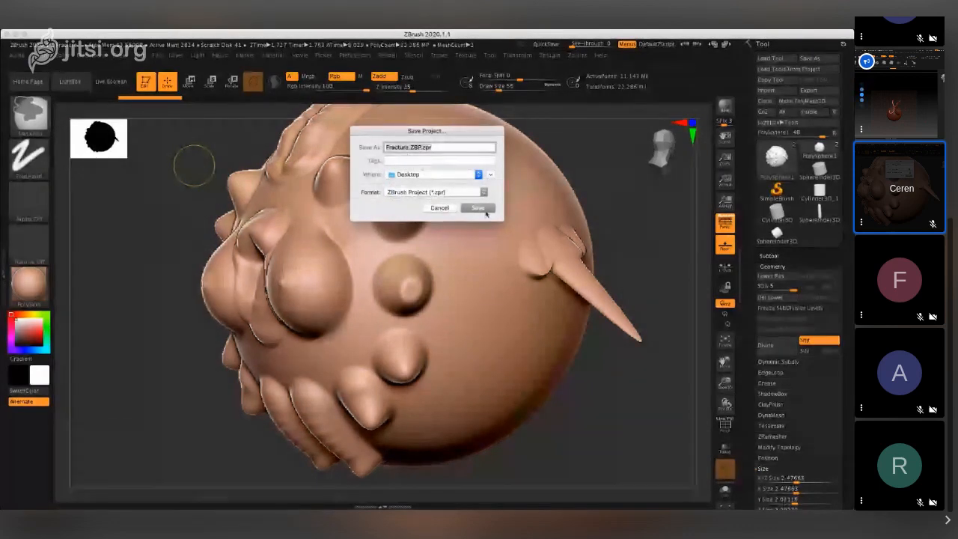
click(403, 147)
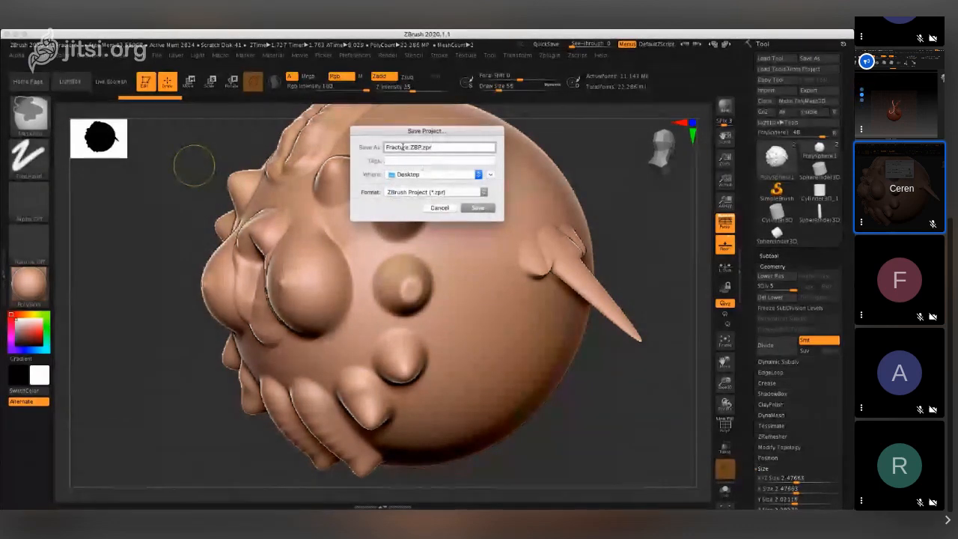
click(440, 208)
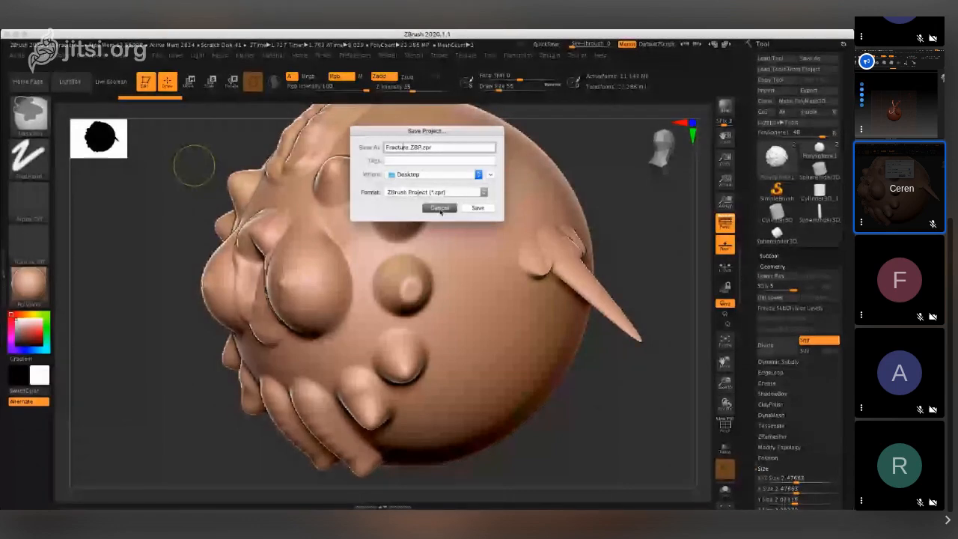
double_click(395, 146)
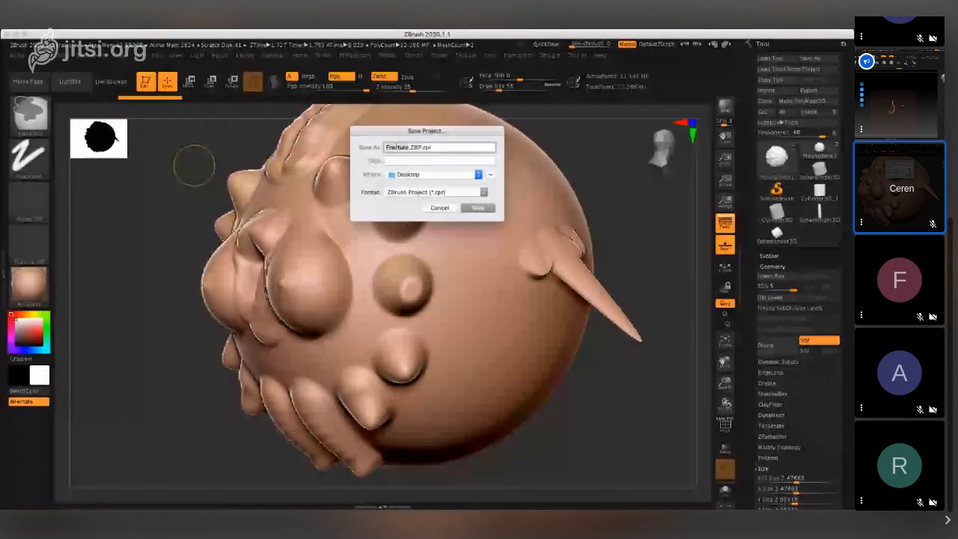
text(Bo)
key(BackSpace)
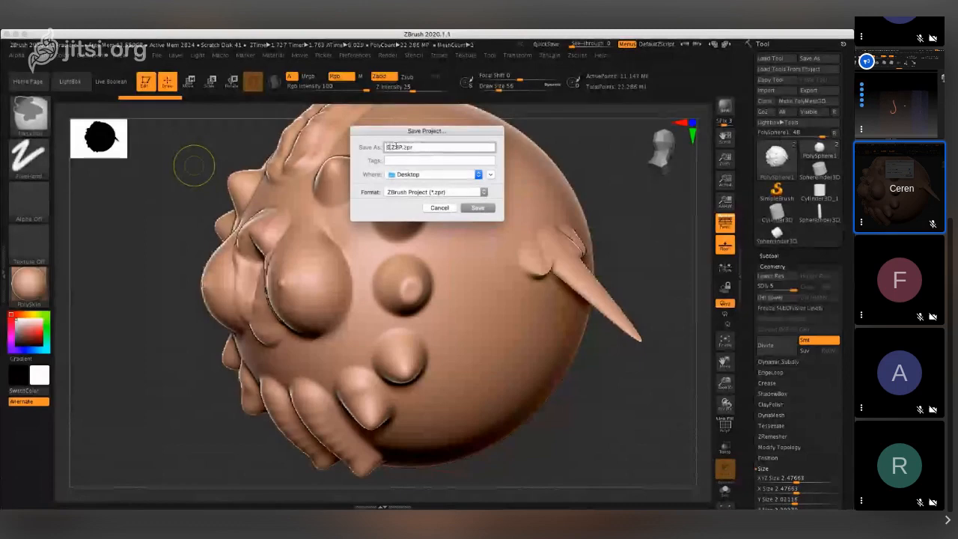
text(SuperBoobs)
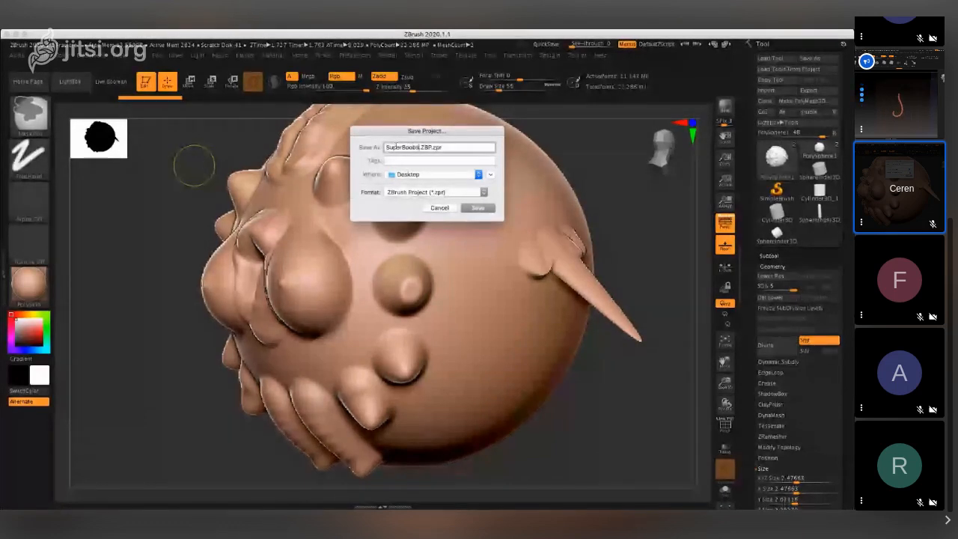
key(Return)
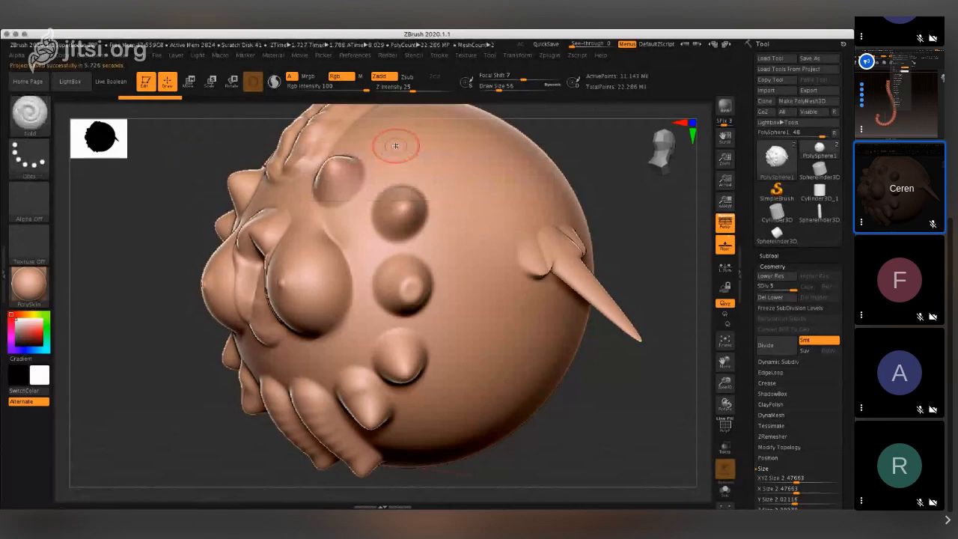
- Save the canvas as a ZBrush document named SuperBoobs2.ZBR on the Desktop
click(91, 56)
click(111, 73)
click(500, 189)
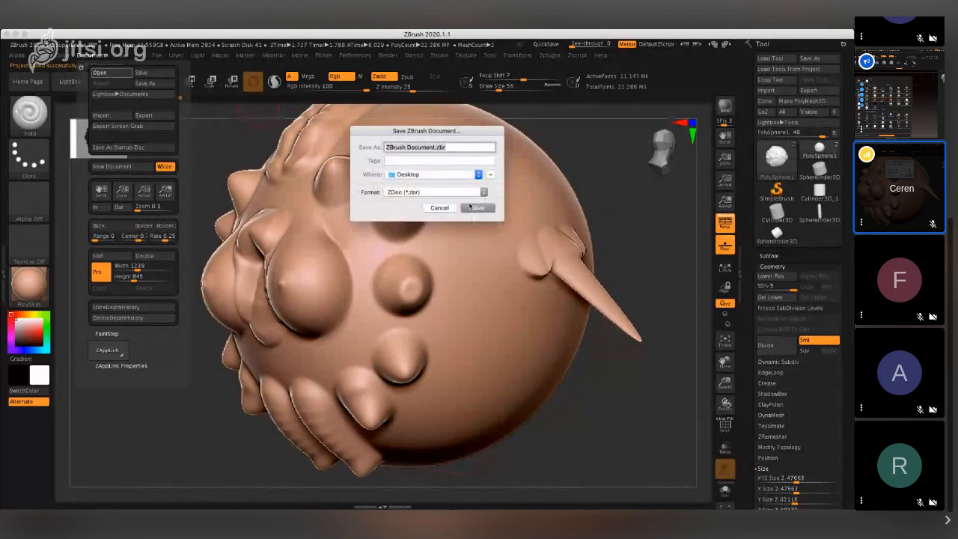
click(428, 147)
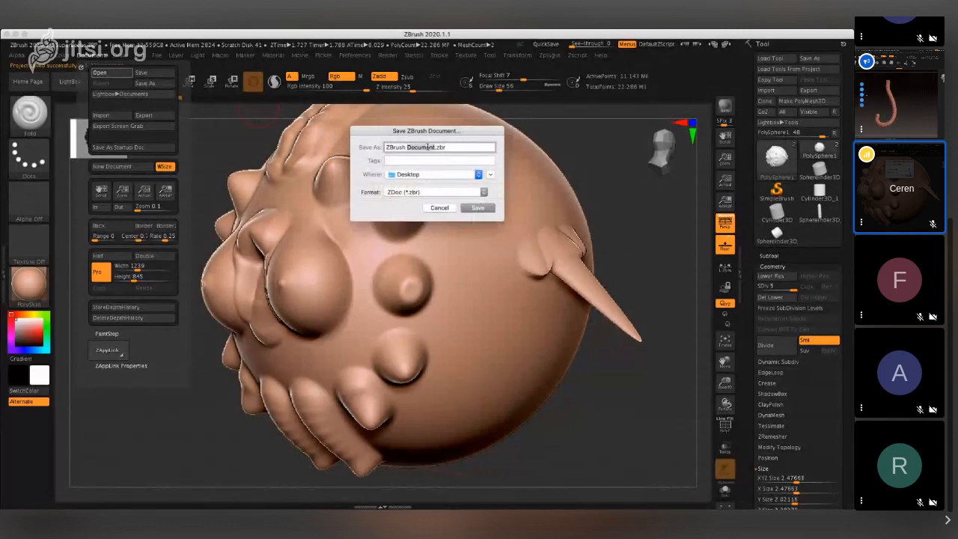
key(BackSpace)
key(BackSpace)
key(BackSpace)
key(BackSpace)
key(BackSpace)
key(BackSpace)
key(BackSpace)
key(BackSpace)
key(BackSpace)
key(BackSpace)
key(BackSpace)
key(BackSpace)
key(BackSpace)
key(BackSpace)
key(BackSpace)
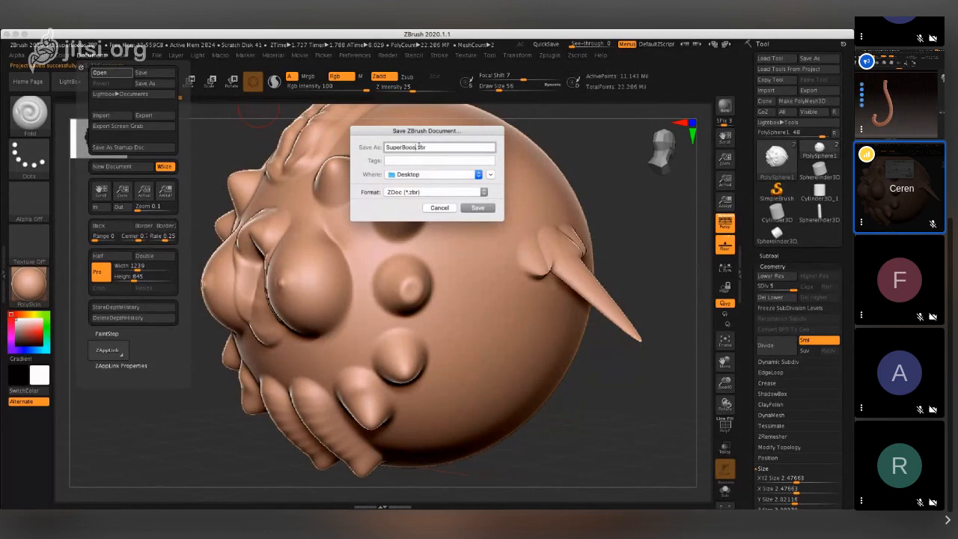
key(Return)
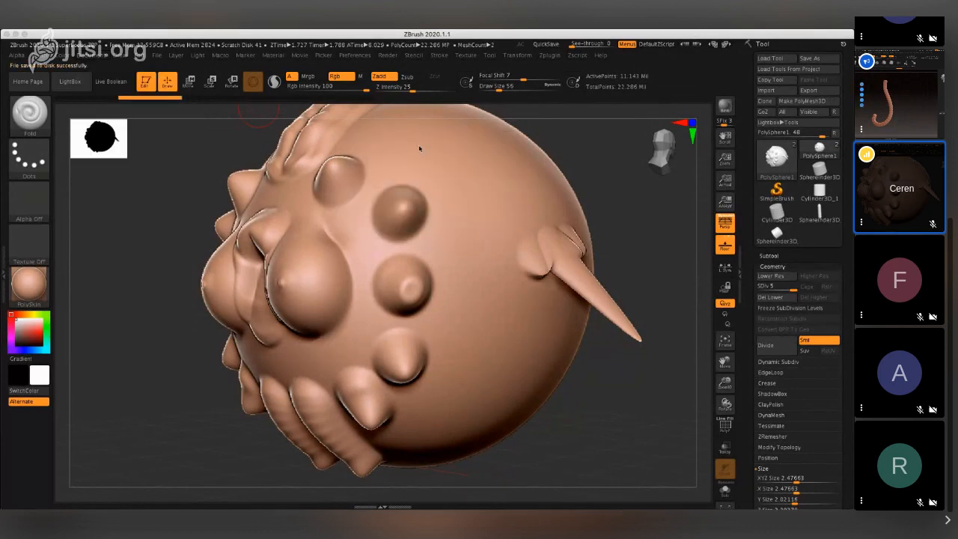
- Open the SuperBoobs2.ZBR document from the Desktop
key(ctrl+o)
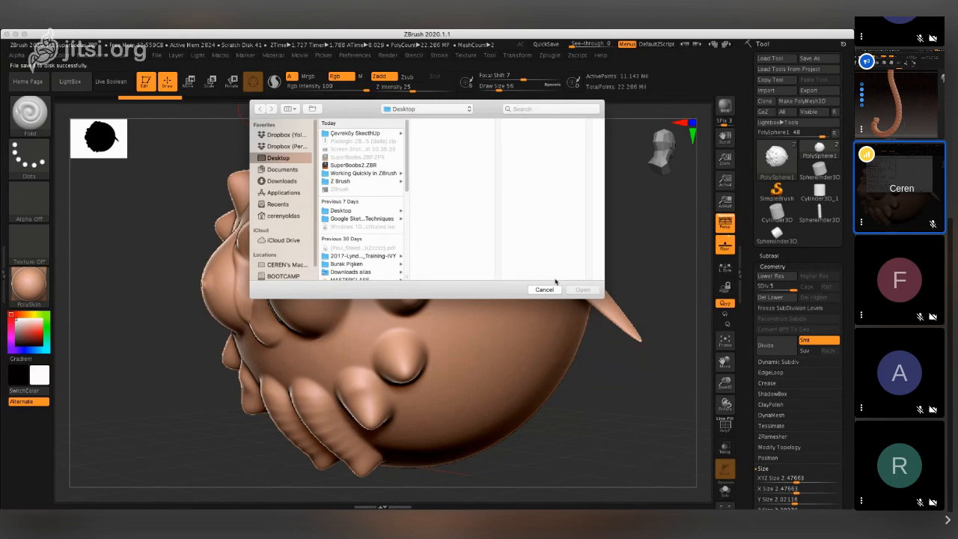
click(366, 165)
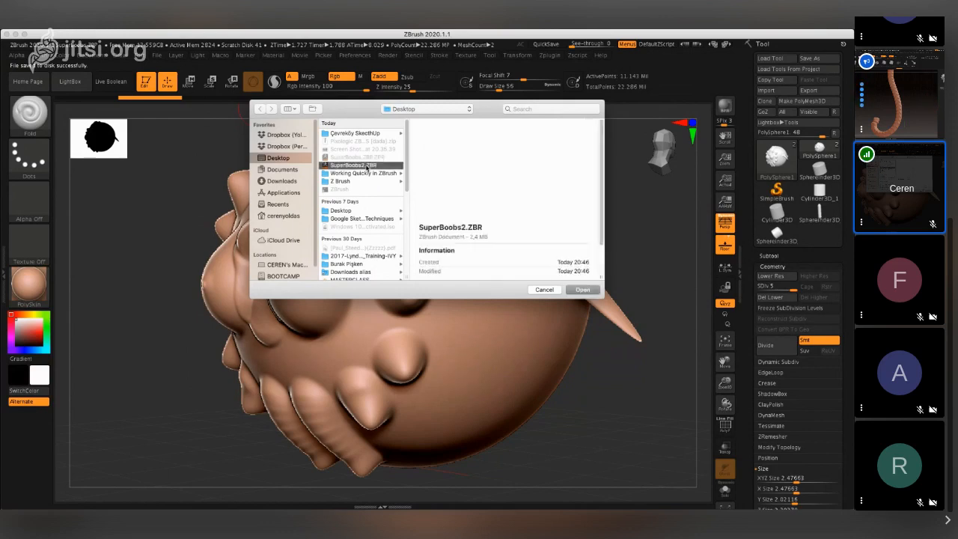
click(583, 290)
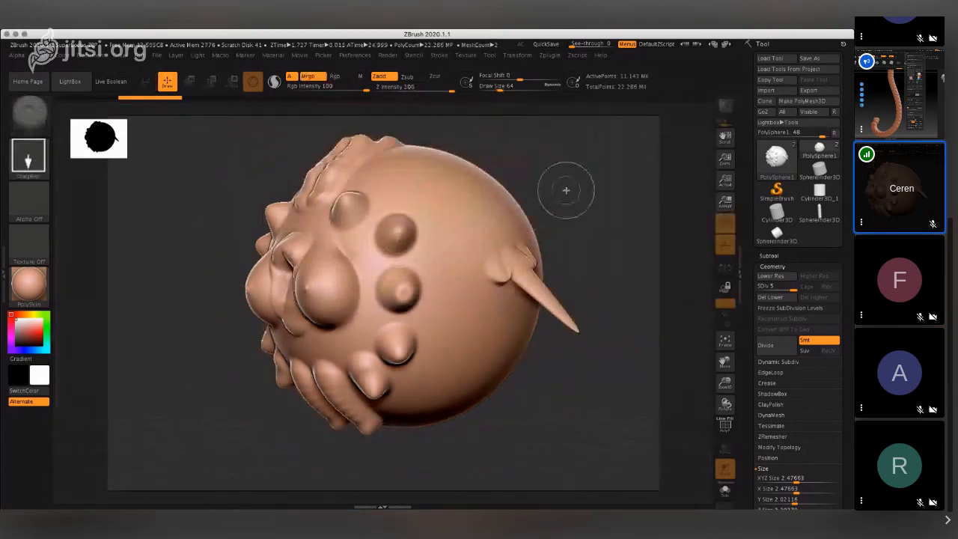
- Draw eight smaller copies of the creature in varied sizes and rotations on the canvas around the large one with DragRect
drag(564, 188, 568, 273)
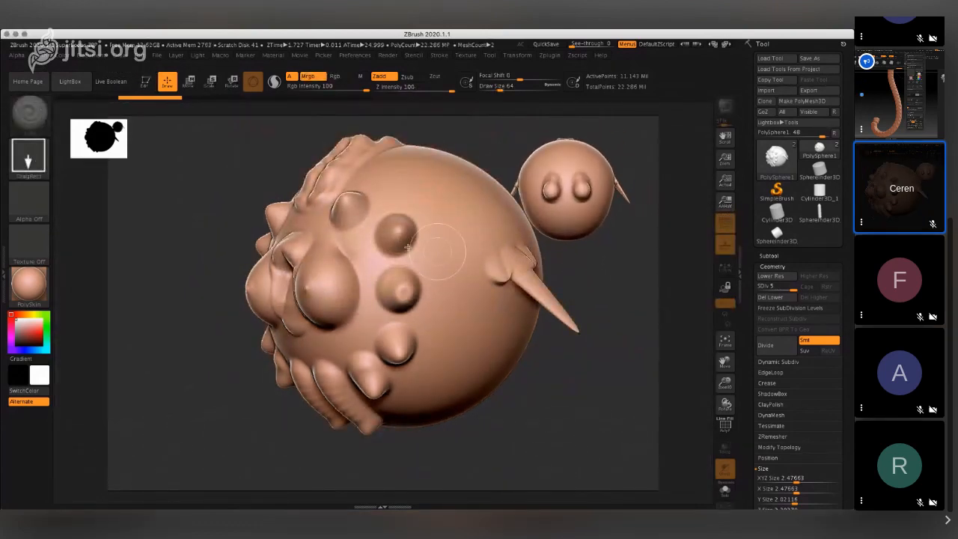
drag(190, 176, 173, 255)
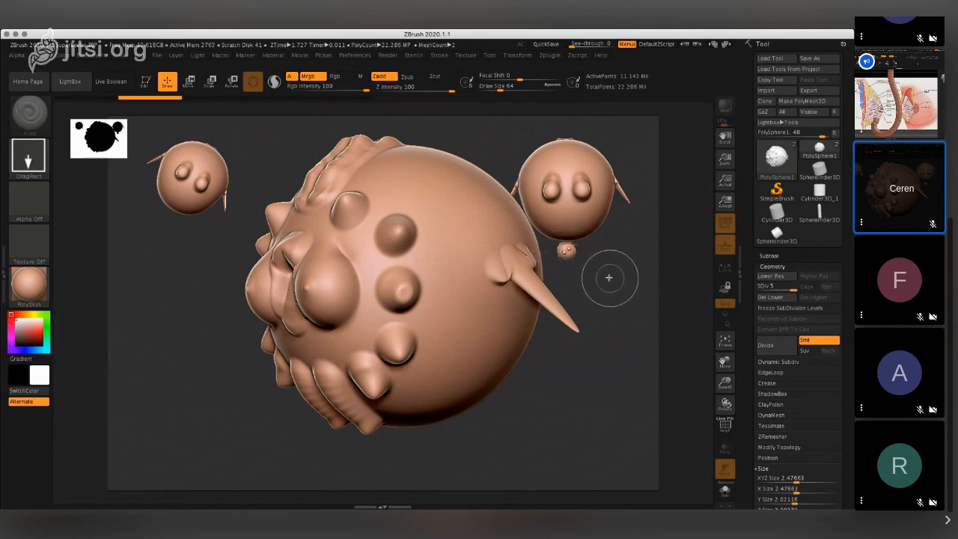
drag(270, 149, 260, 155)
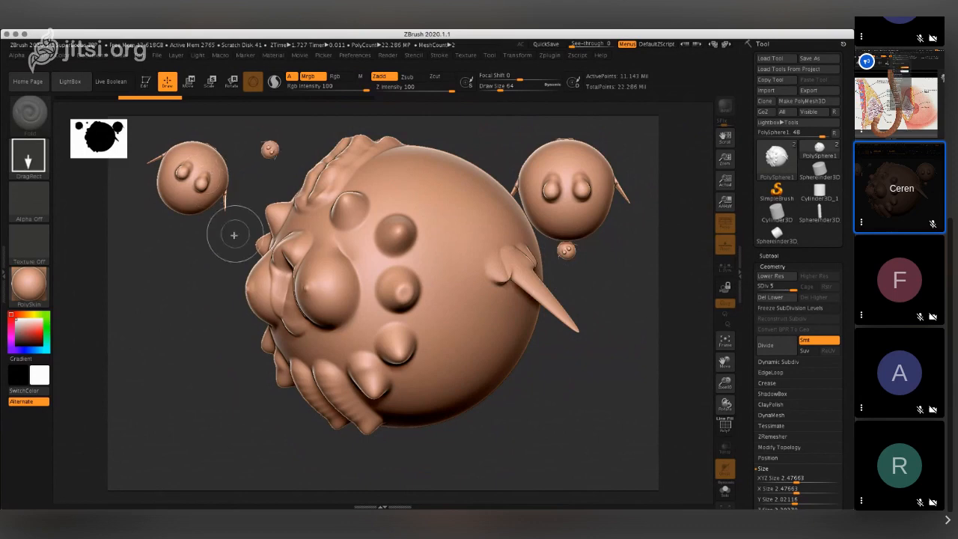
drag(233, 235, 225, 271)
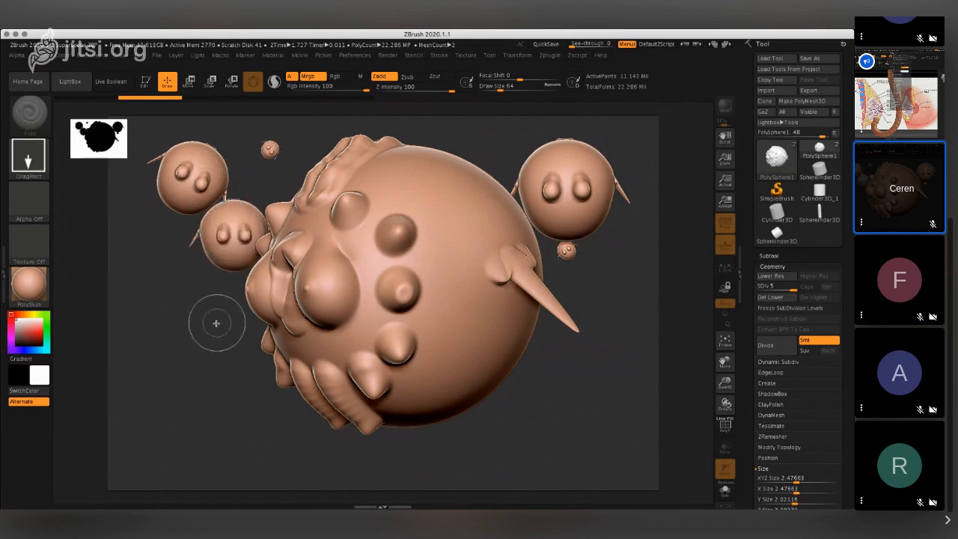
drag(217, 325, 214, 378)
drag(276, 144, 261, 187)
drag(494, 139, 493, 155)
drag(565, 290, 565, 307)
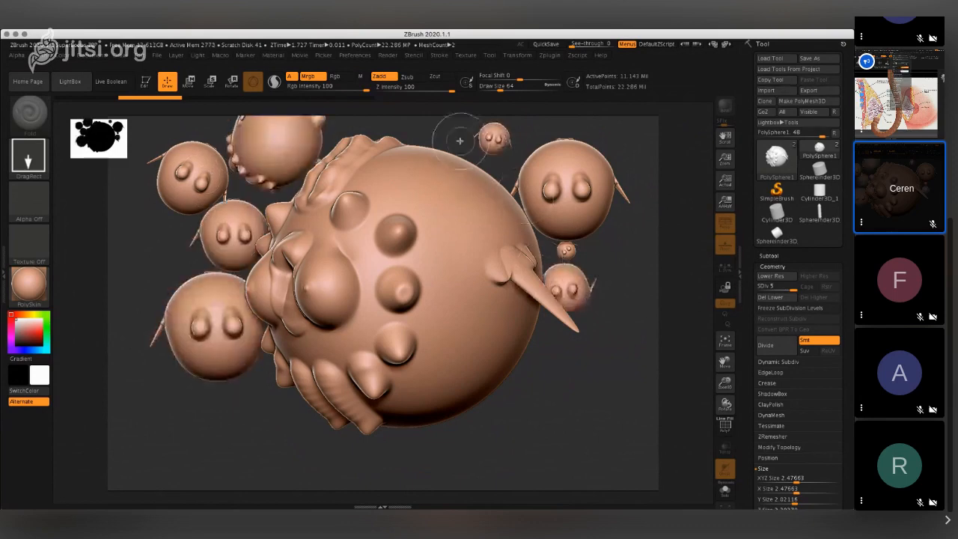
- Draw five more smaller creature copies in varied sizes and rotations above, beside and below the large creature
drag(459, 135, 394, 143)
drag(547, 380, 513, 387)
mouse_move(493, 418)
mouse_down()
mouse_move(486, 411)
mouse_move(500, 398)
mouse_move(513, 443)
mouse_move(479, 445)
mouse_move(483, 458)
mouse_up()
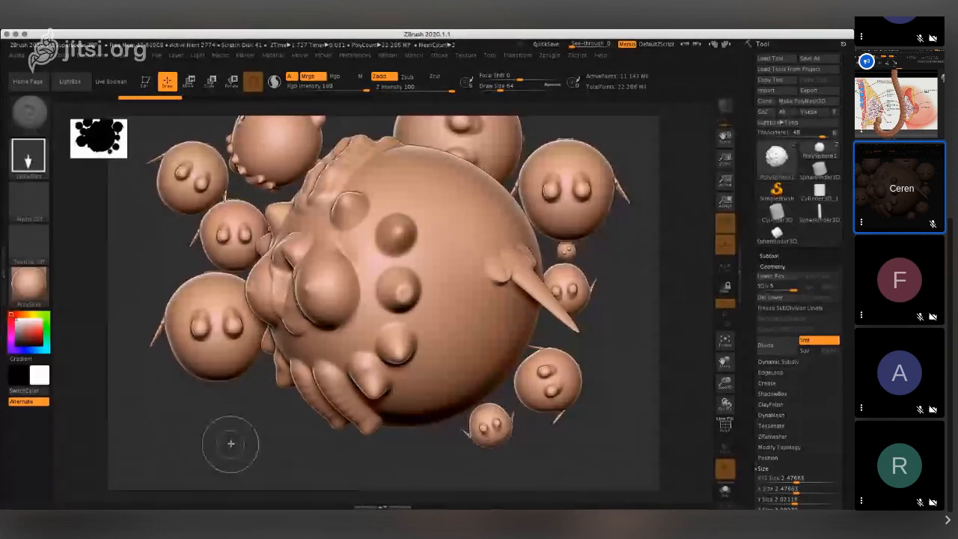
drag(256, 395, 248, 413)
drag(414, 458, 420, 472)
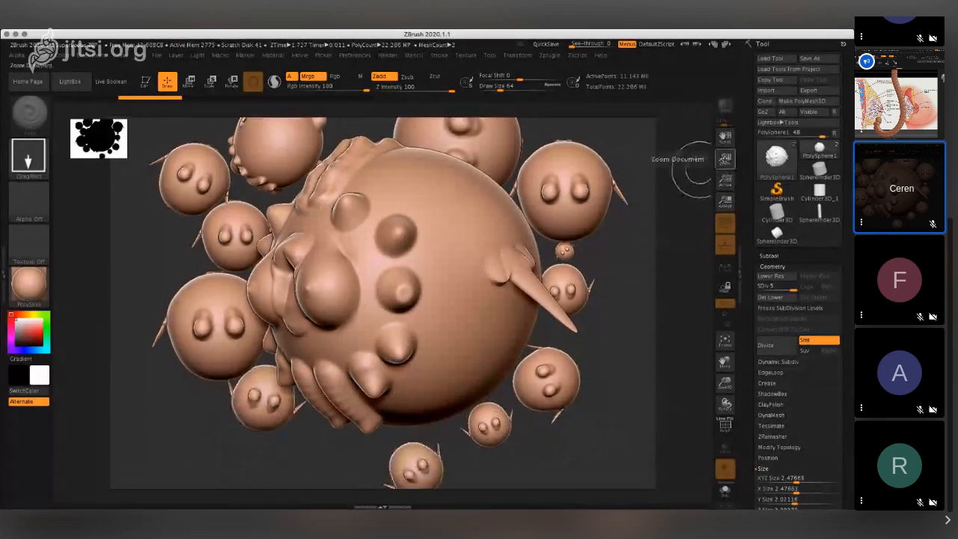
- View the document at antialiased half size and return it to actual size
click(725, 183)
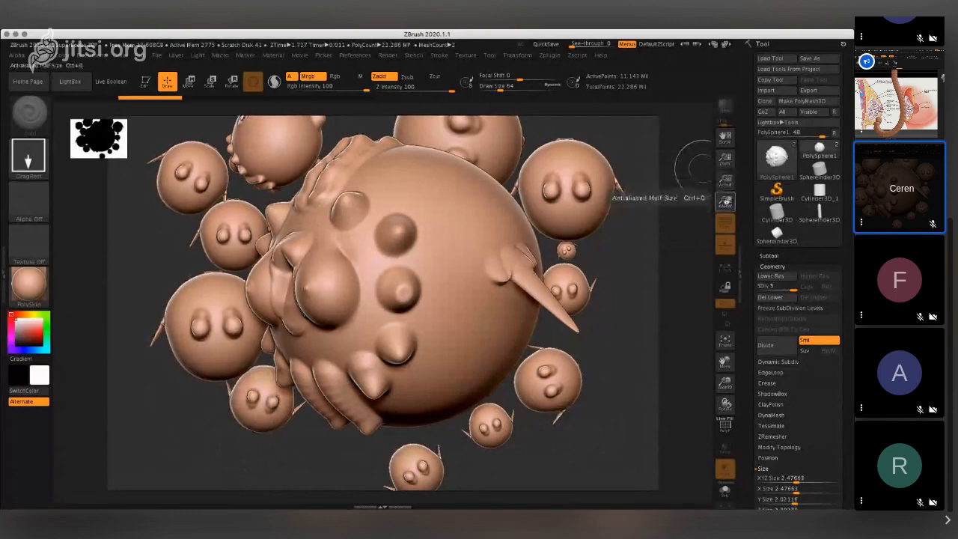
click(724, 200)
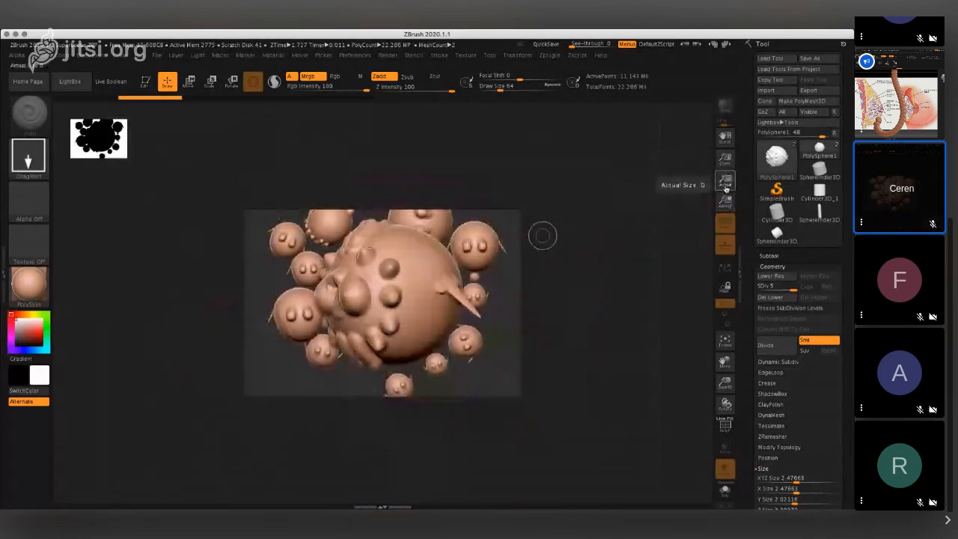
click(724, 186)
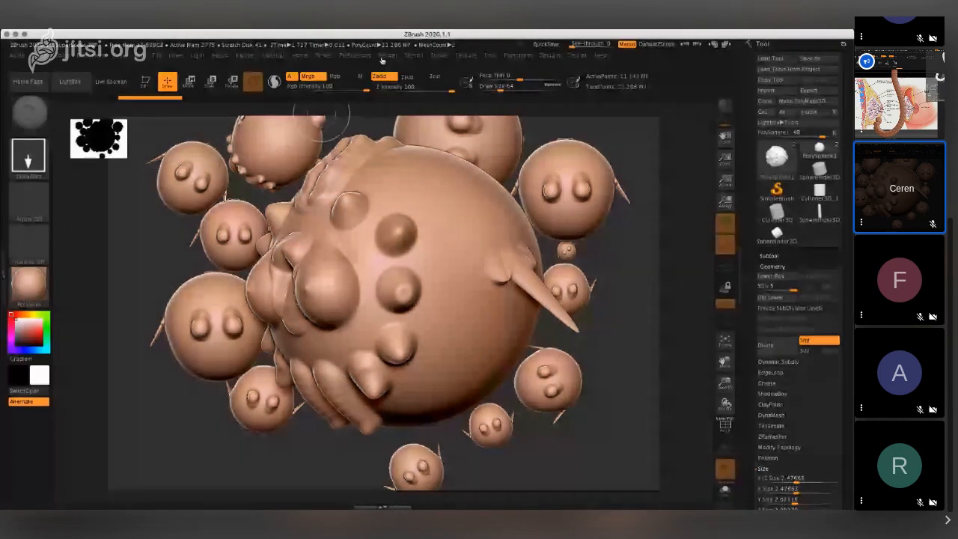
click(386, 58)
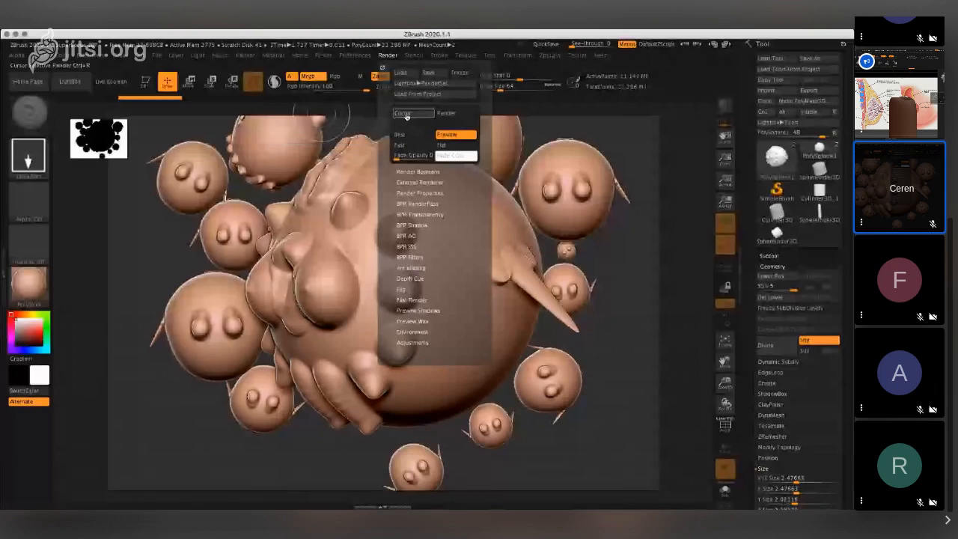
click(462, 116)
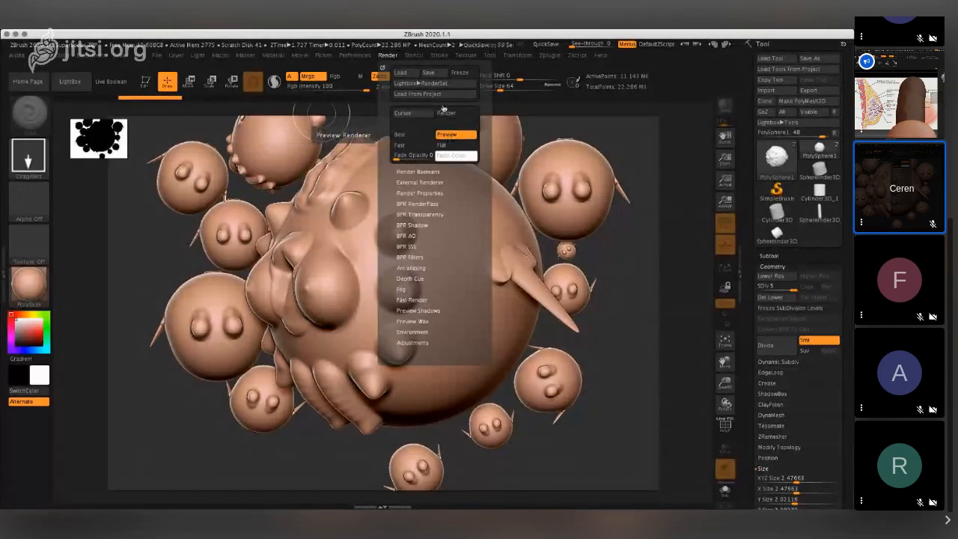
click(411, 73)
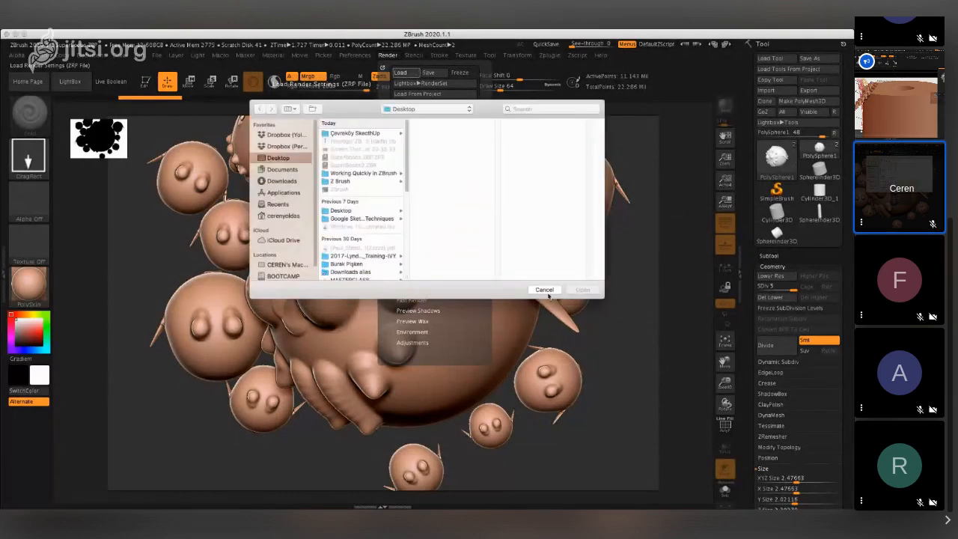
click(545, 290)
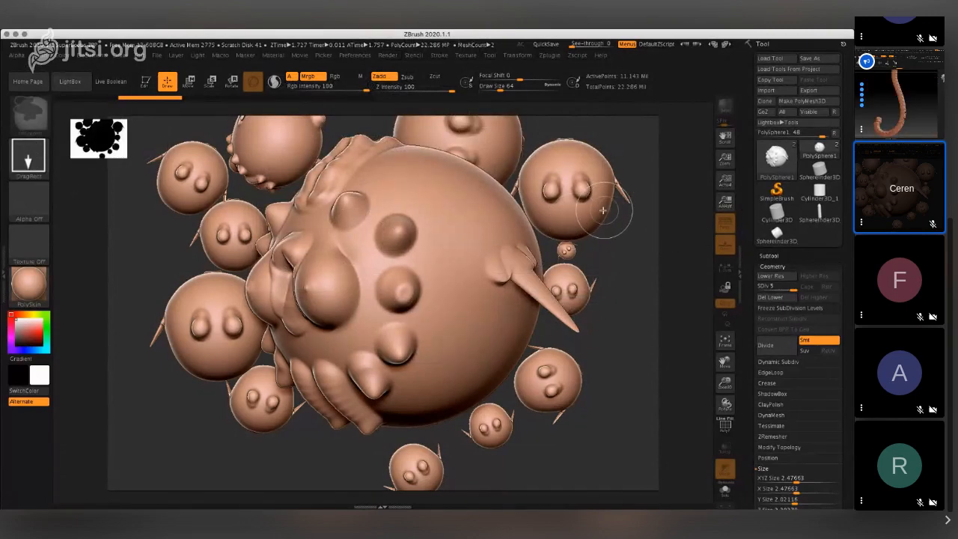
- Undo all the small copies around the large creature and draw one new smaller copy at its upper right
key(ctrl+z)
key(ctrl+z)
key(ctrl+z)
key(ctrl+z)
key(ctrl+z)
key(ctrl+z)
key(ctrl+z)
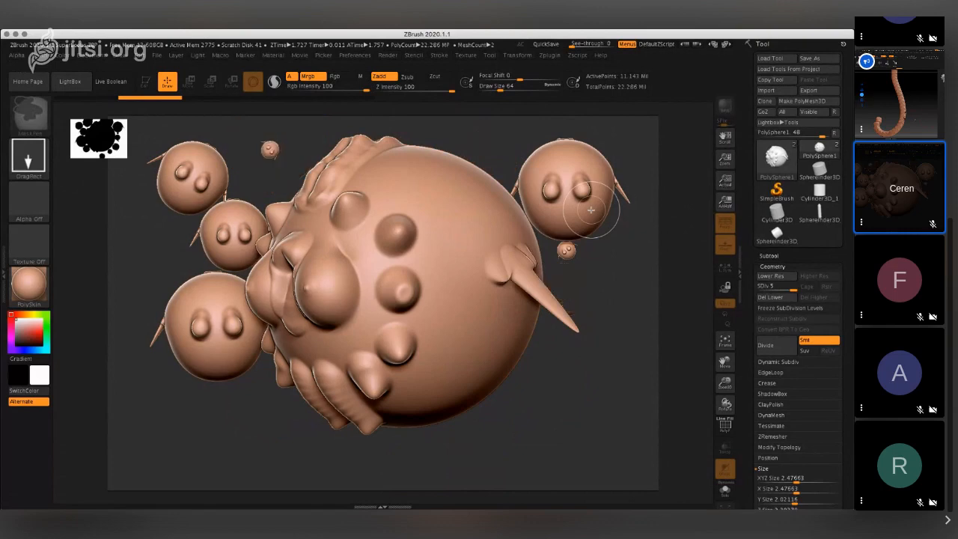
key(ctrl+z)
key(ctrl+z)
key(ctrl+z)
key(ctrl+z)
key(ctrl+z)
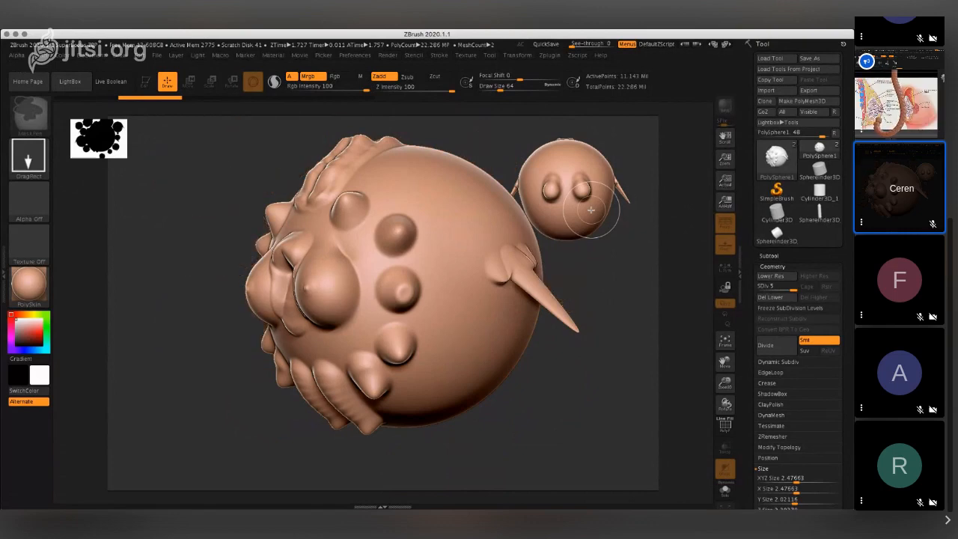
key(ctrl+z)
mouse_move(591, 209)
mouse_down()
mouse_move(579, 245)
mouse_move(600, 342)
mouse_move(586, 321)
mouse_move(590, 277)
mouse_up()
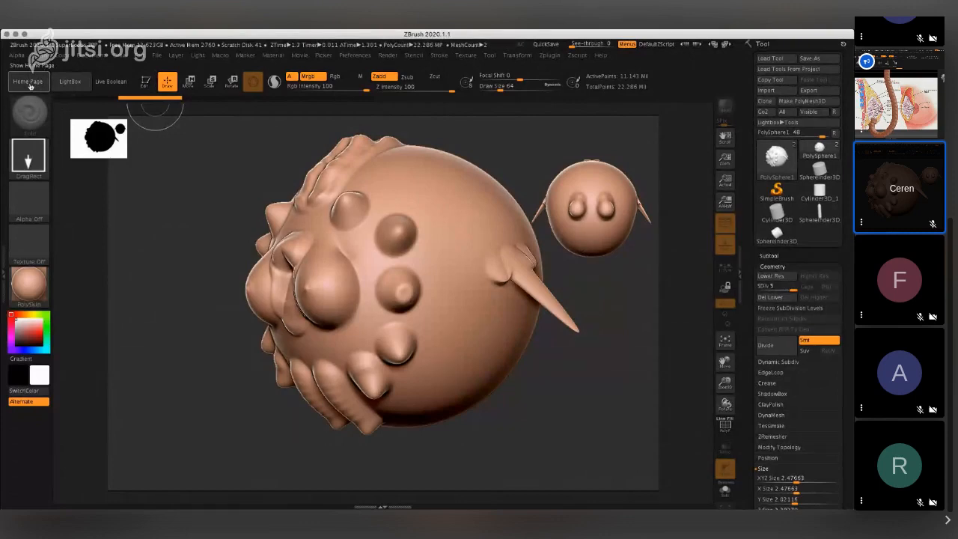
click(627, 439)
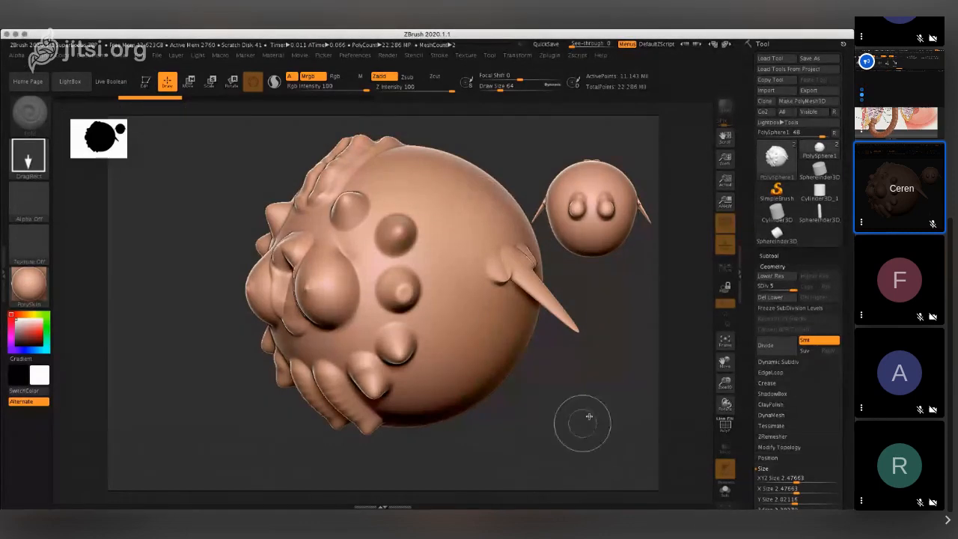
mouse_move(604, 405)
mouse_down()
mouse_move(530, 406)
mouse_move(608, 408)
mouse_up()
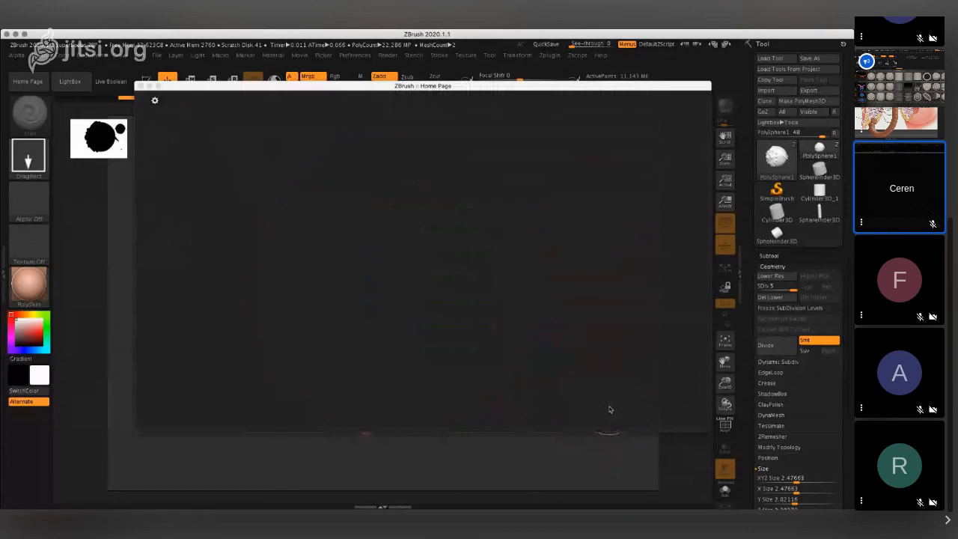
click(140, 86)
- Switch the stroke to Color Spray, test it with a cluster of tiny copies on the creature's body, and undo the test
key(space)
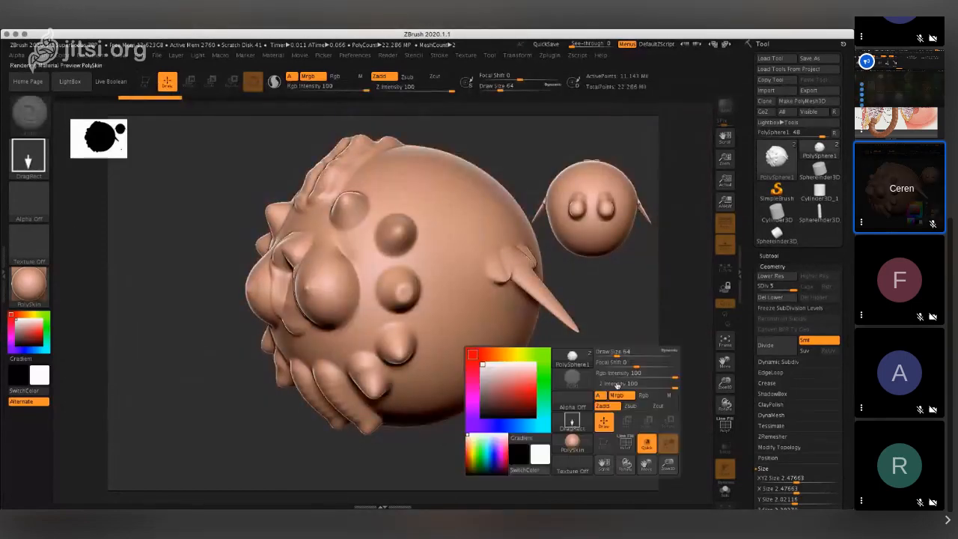
key(space)
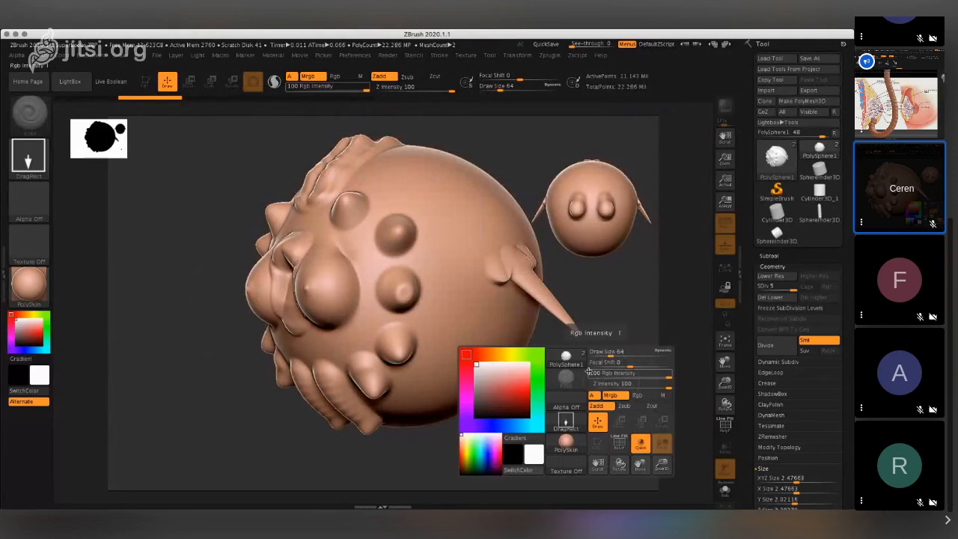
click(570, 422)
click(384, 407)
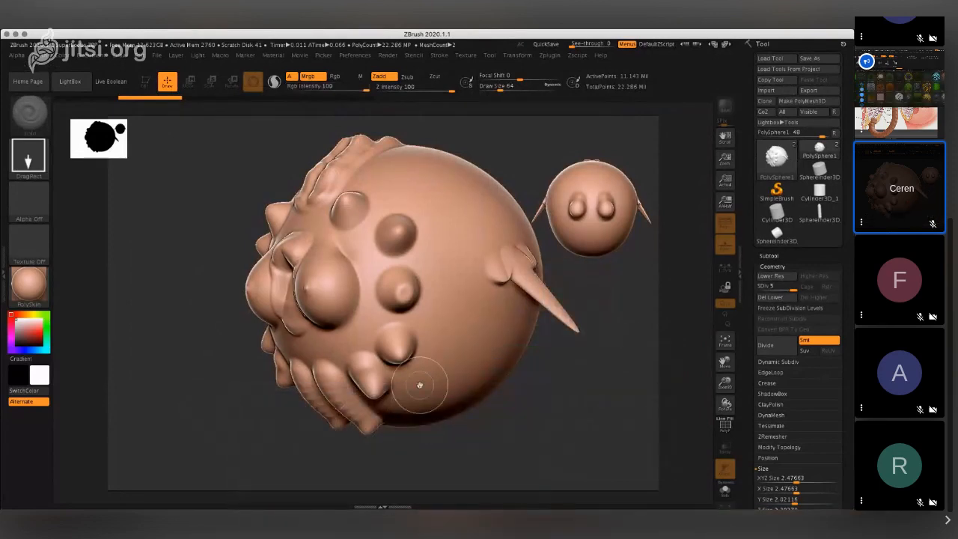
key(space)
key(space)
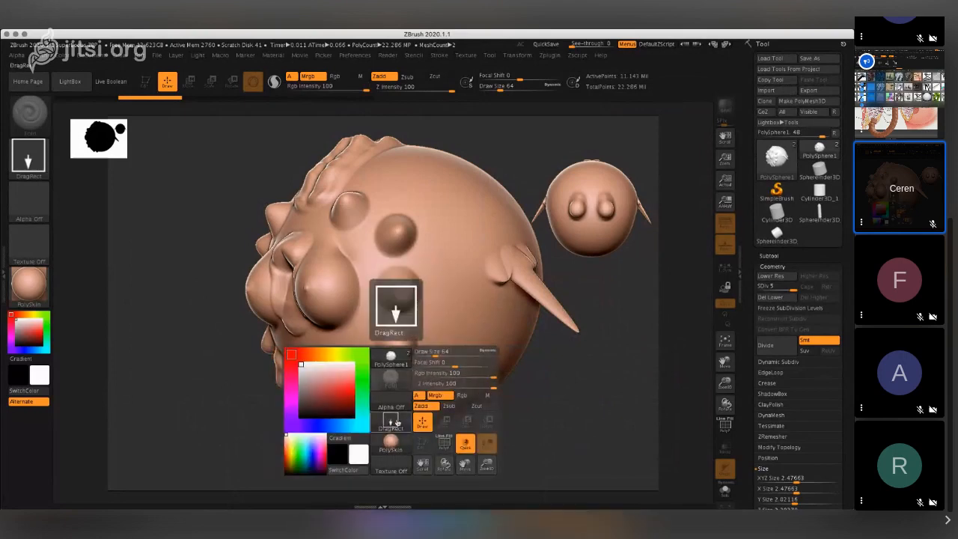
click(397, 423)
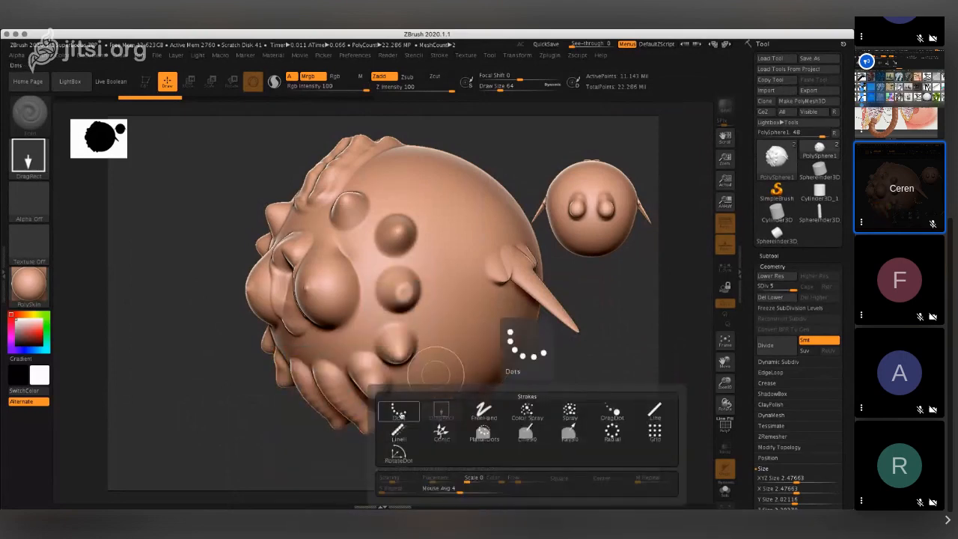
click(398, 411)
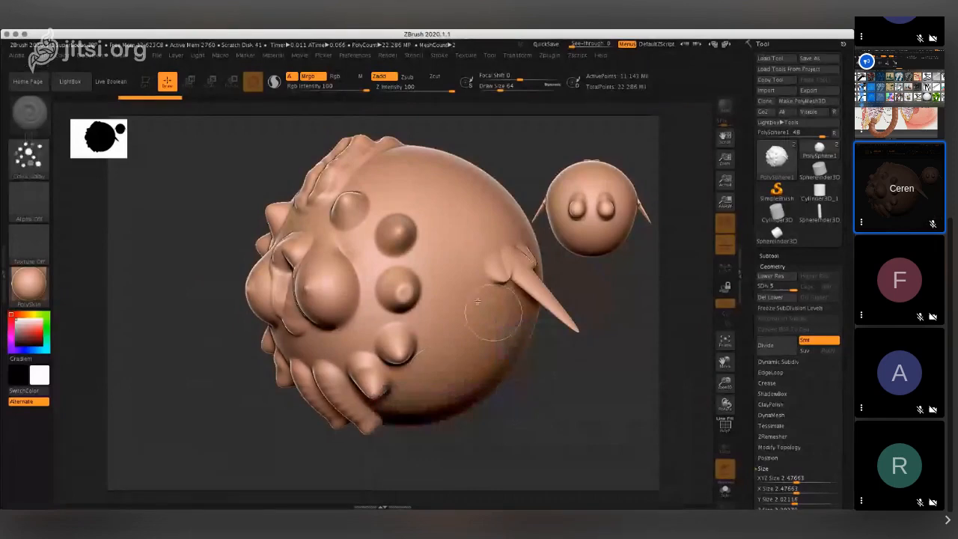
drag(370, 273, 431, 303)
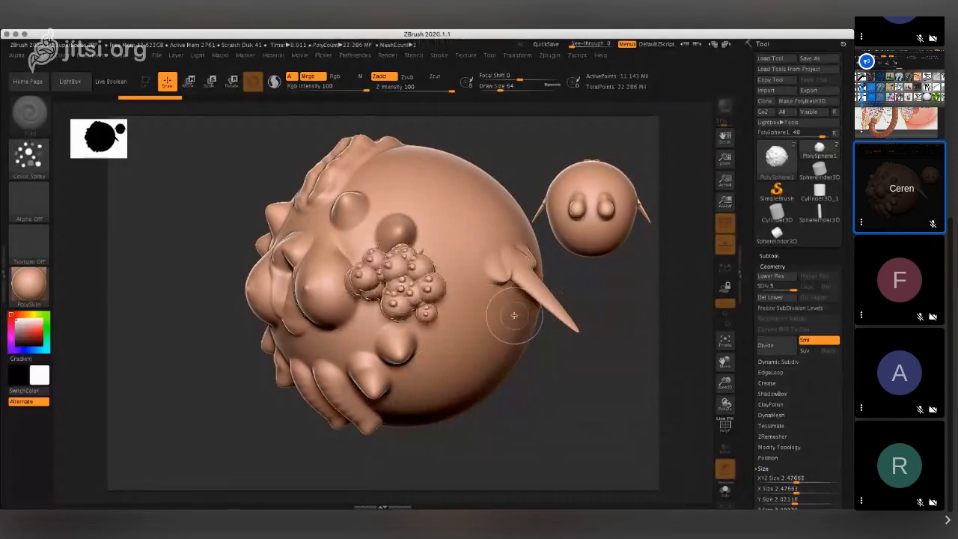
key(ctrl+z)
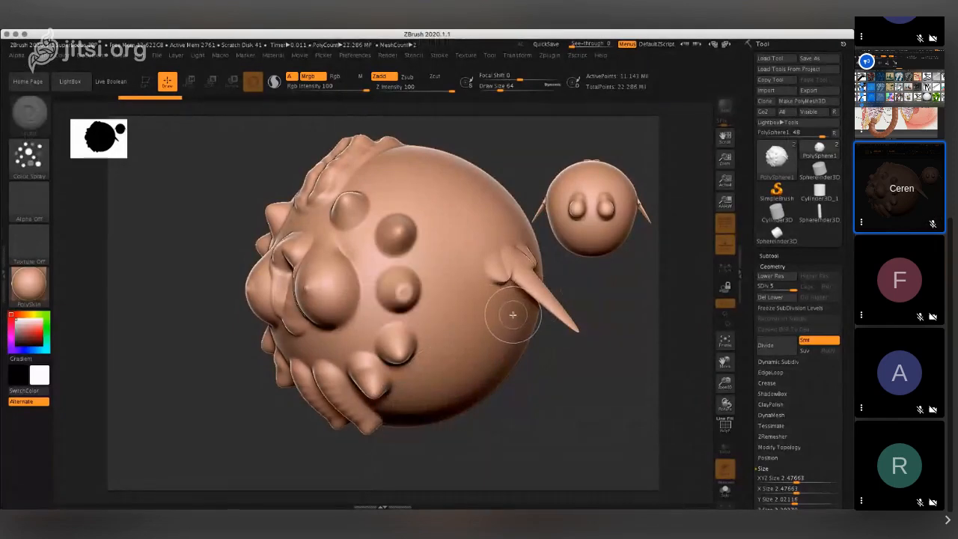
- Pick a dark red color, try spraying clusters of small copies over the large creature, and undo back to the creature alone
click(36, 338)
drag(531, 239, 482, 325)
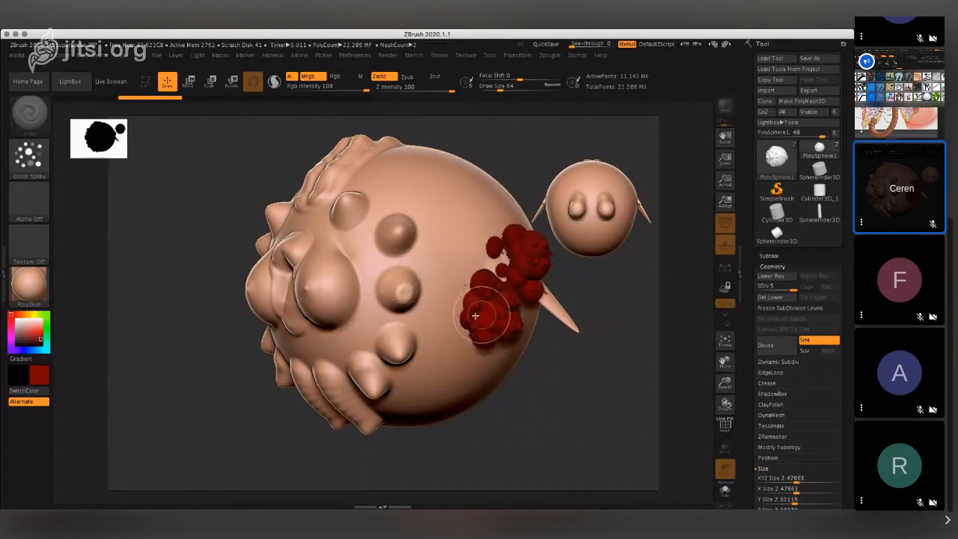
key(ctrl+z)
mouse_move(444, 217)
mouse_down()
mouse_move(462, 254)
mouse_move(458, 269)
mouse_up()
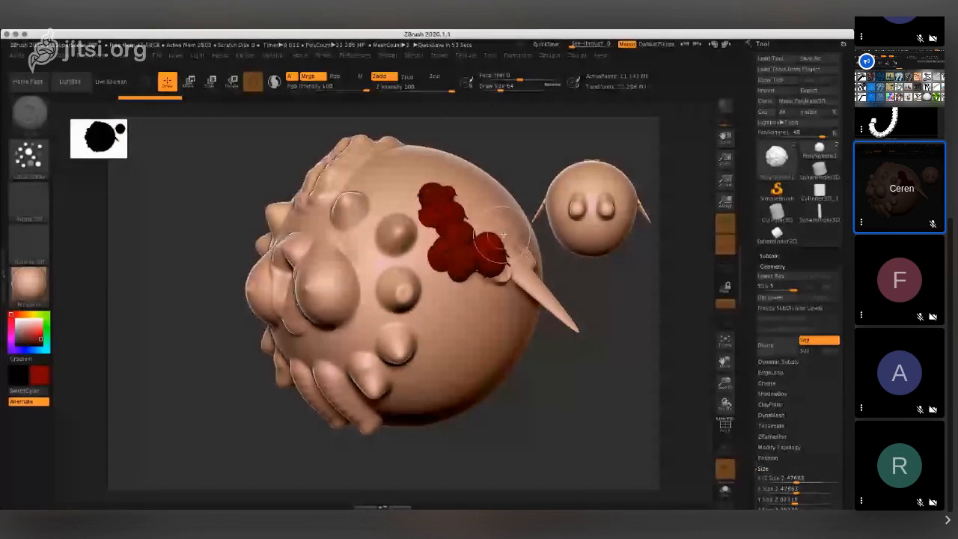
key(super+z)
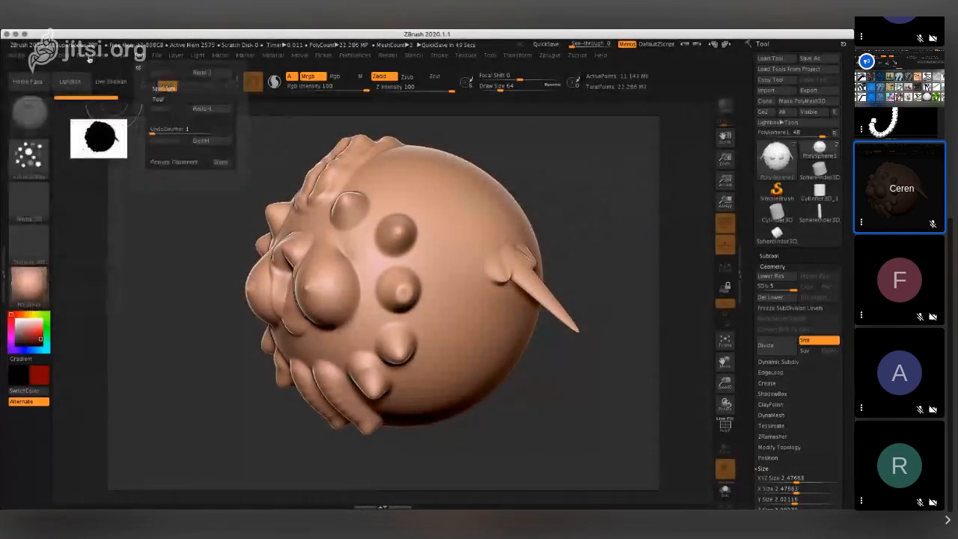
- Save the changed document as SuperBoobs3.ZBR on the Desktop and open SuperBoobs2.ZBR from there
mouse_move(92, 56)
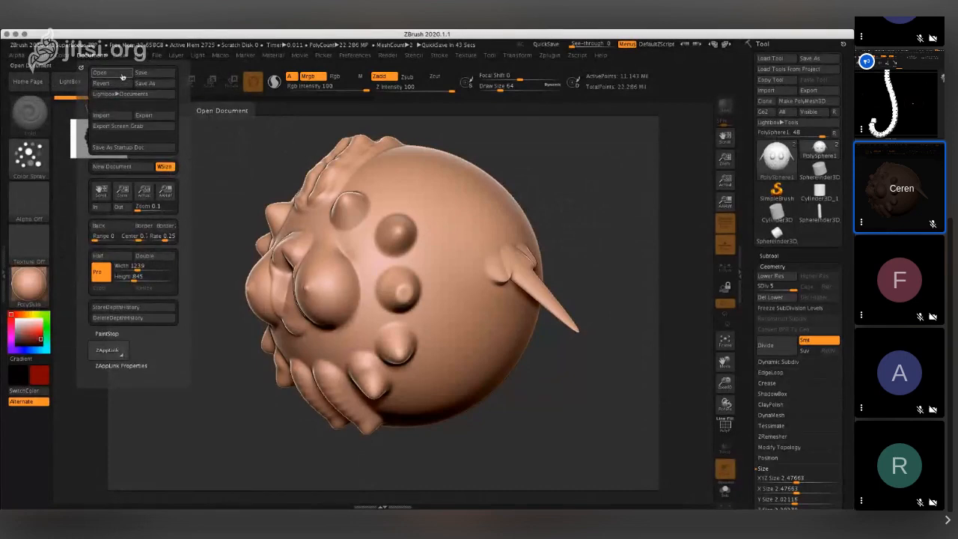
click(122, 75)
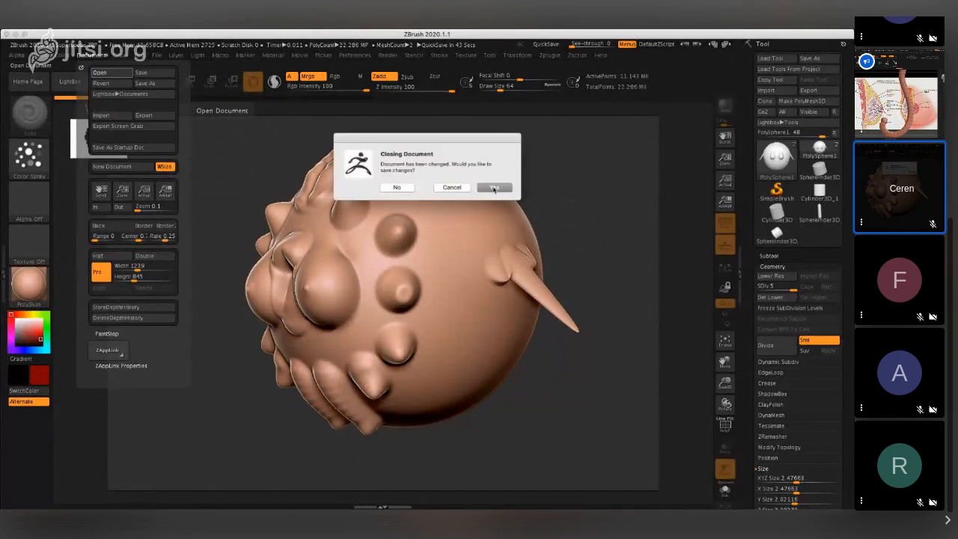
click(494, 187)
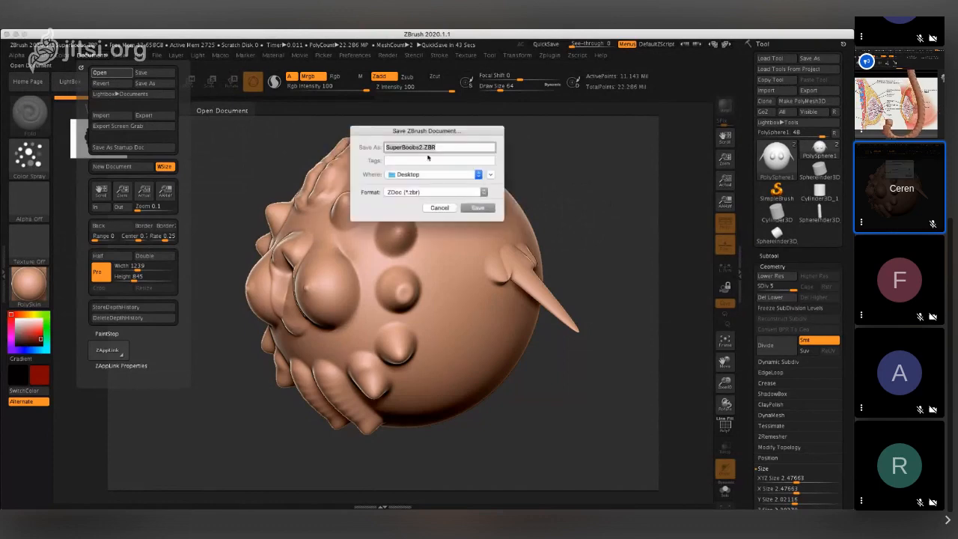
click(422, 148)
key(Return)
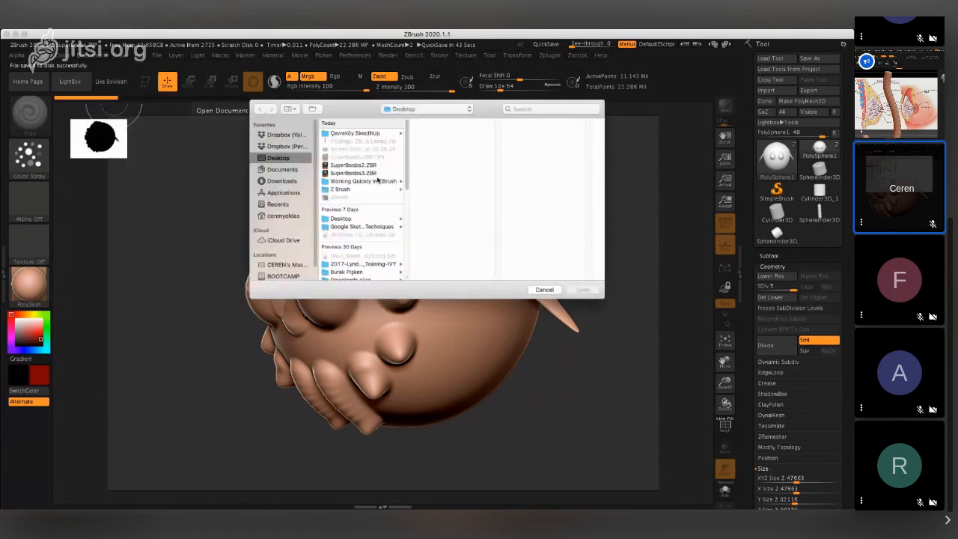
click(371, 166)
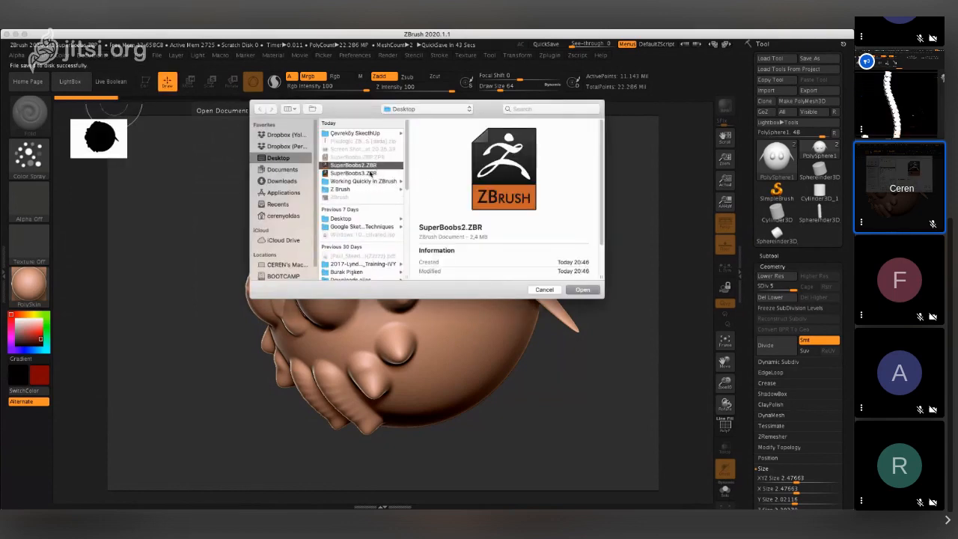
click(582, 291)
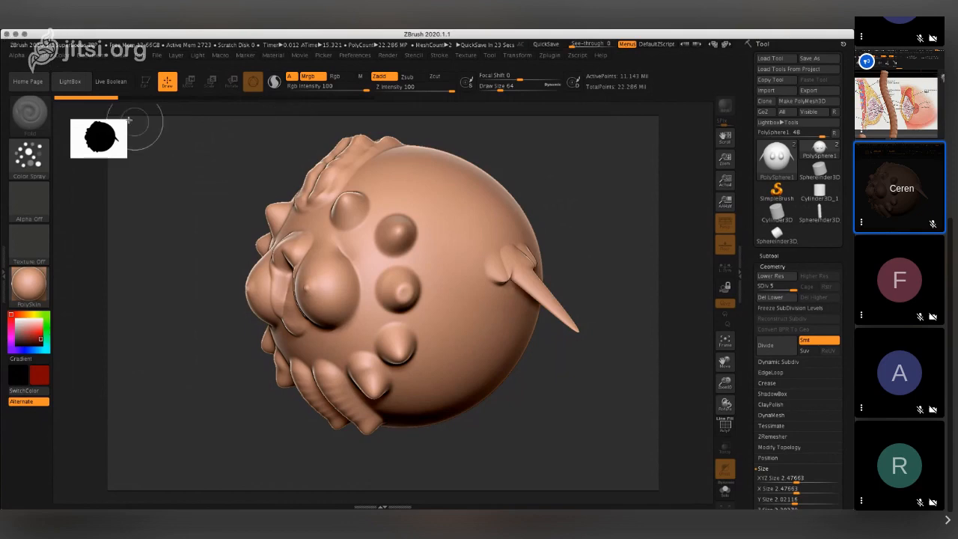
key(ctrl+shift)
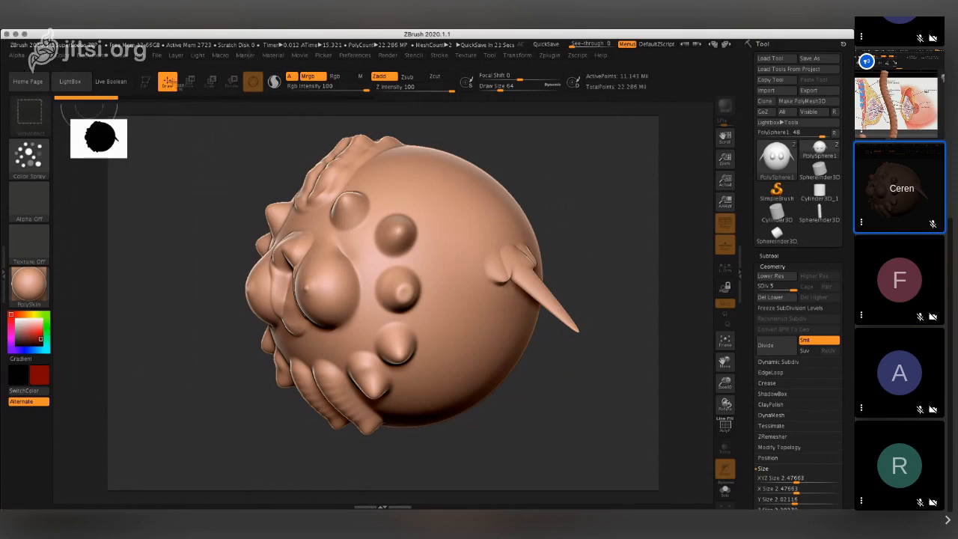
drag(130, 111, 593, 444)
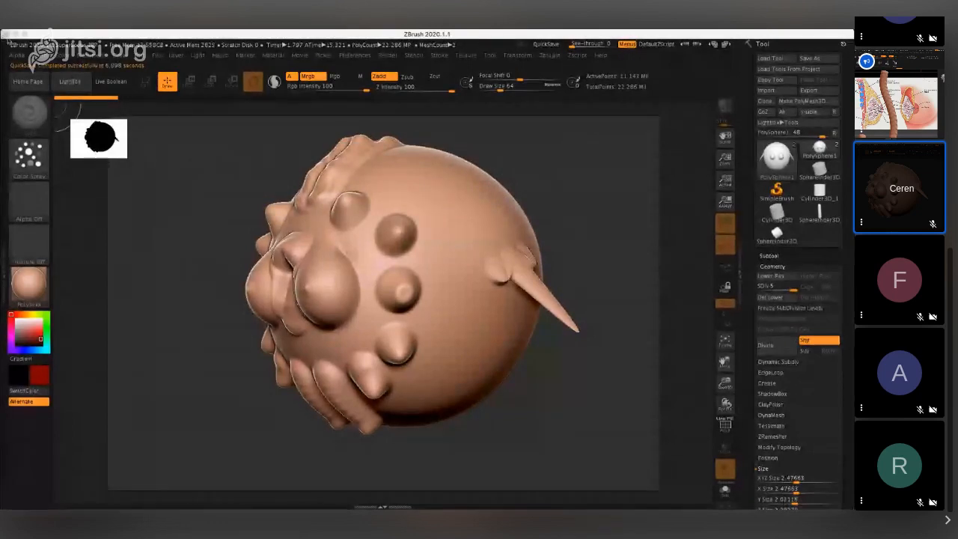
- Close the ZBrush window and the browser window showing the Apple support page
click(7, 35)
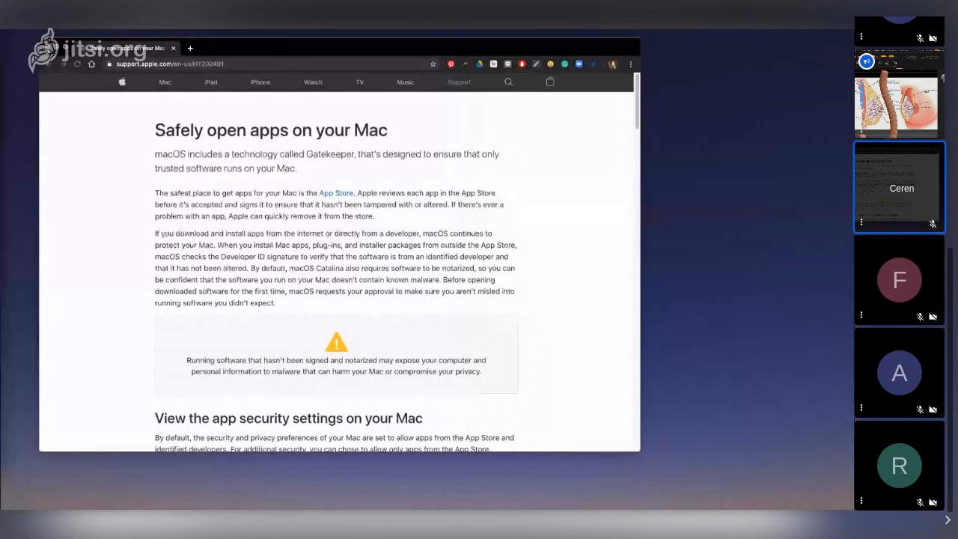
click(48, 48)
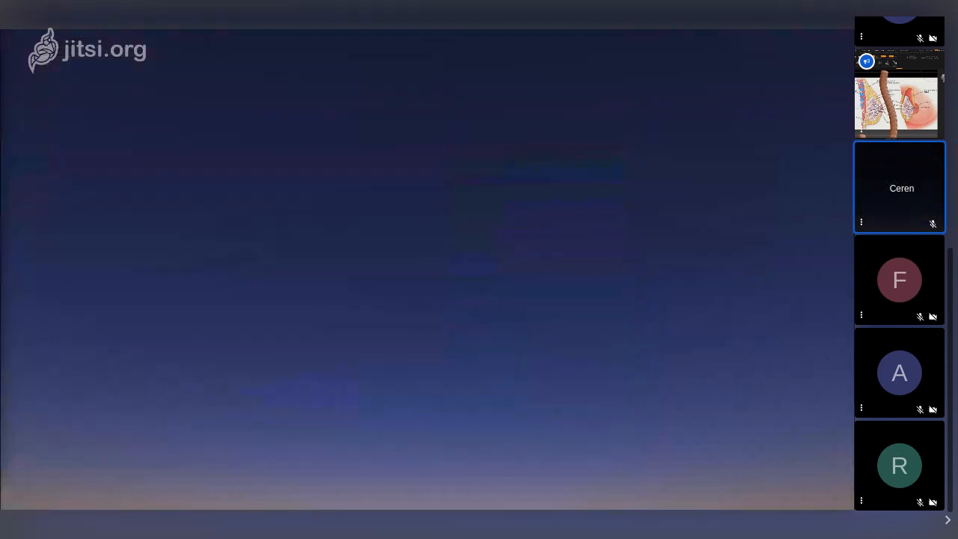